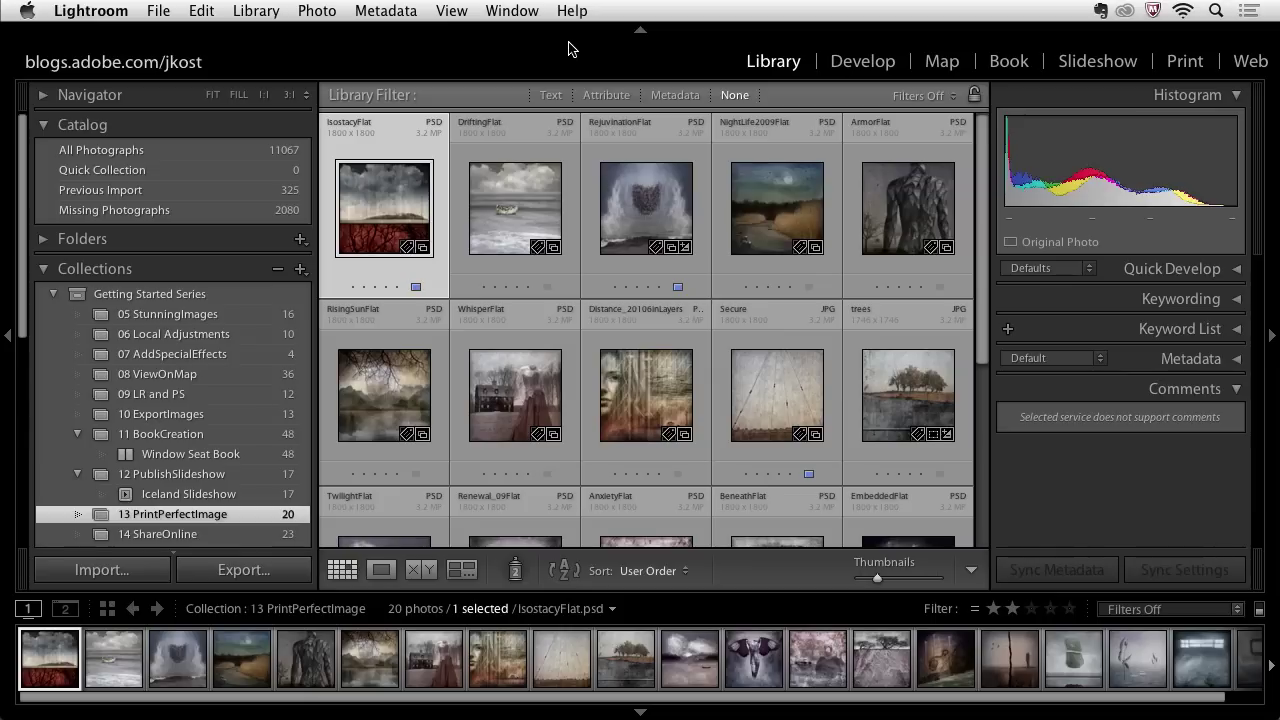
# - Set up the print page for the EPSON Stylus Pro 4800 with US C 17 x 22 in paper
pyautogui.press('super+alt+6')
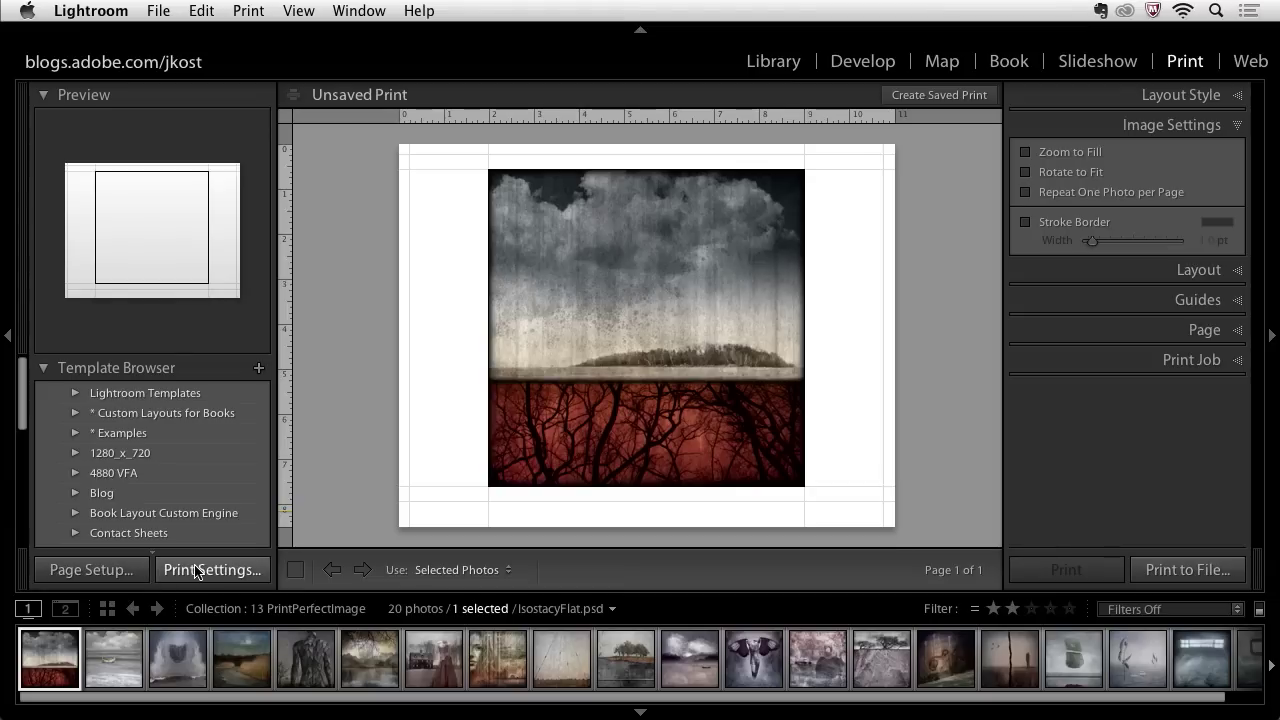
pyautogui.click(112, 570)
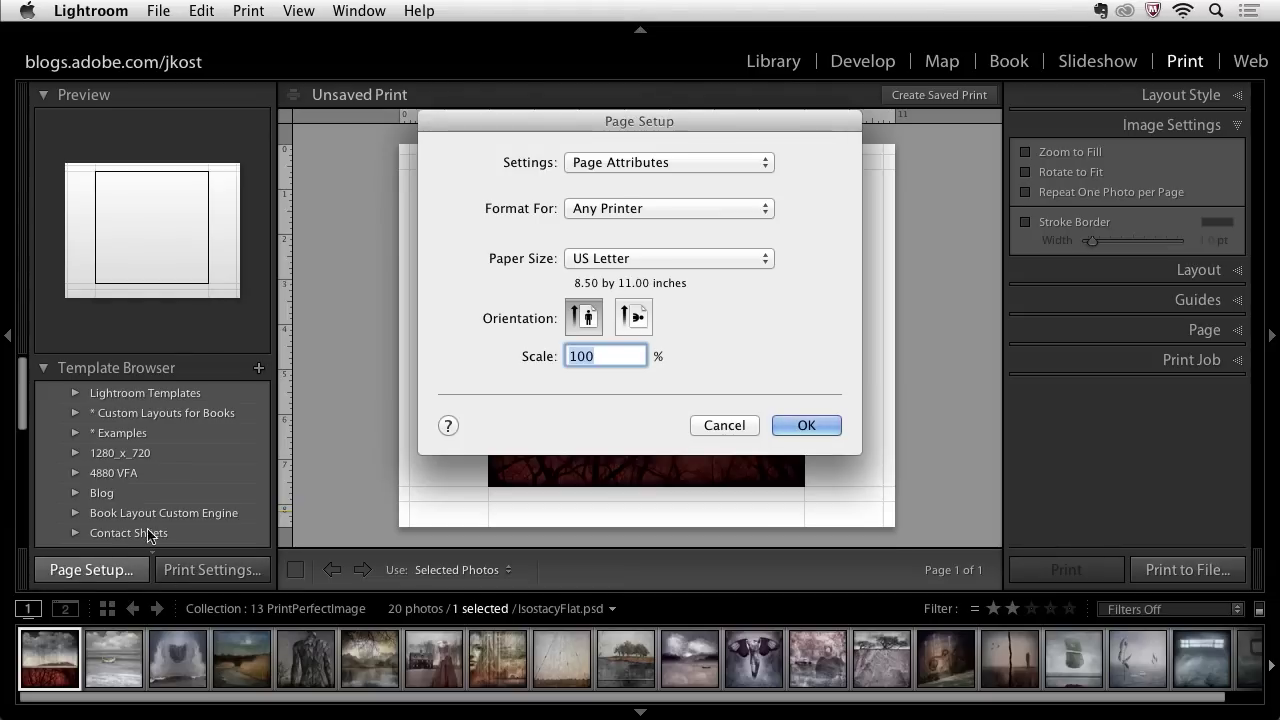
pyautogui.click(660, 209)
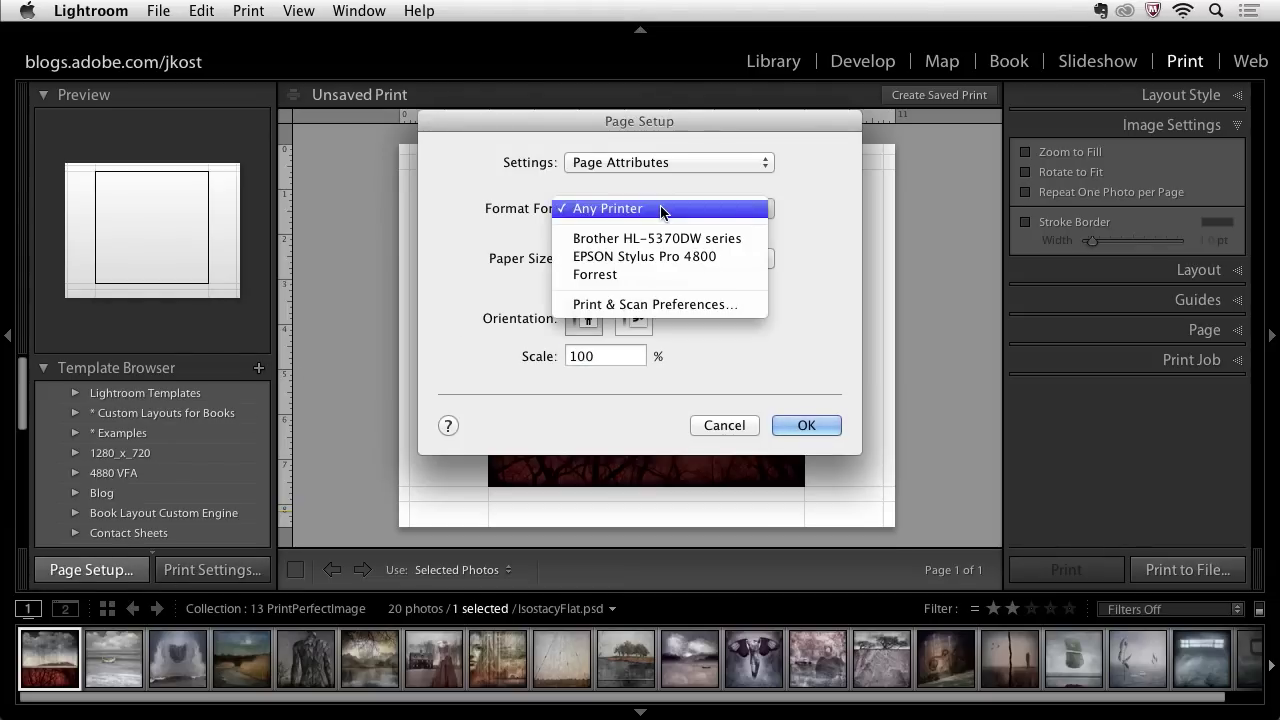
pyautogui.click(733, 258)
pyautogui.click(733, 258)
pyautogui.moveTo(733, 258)
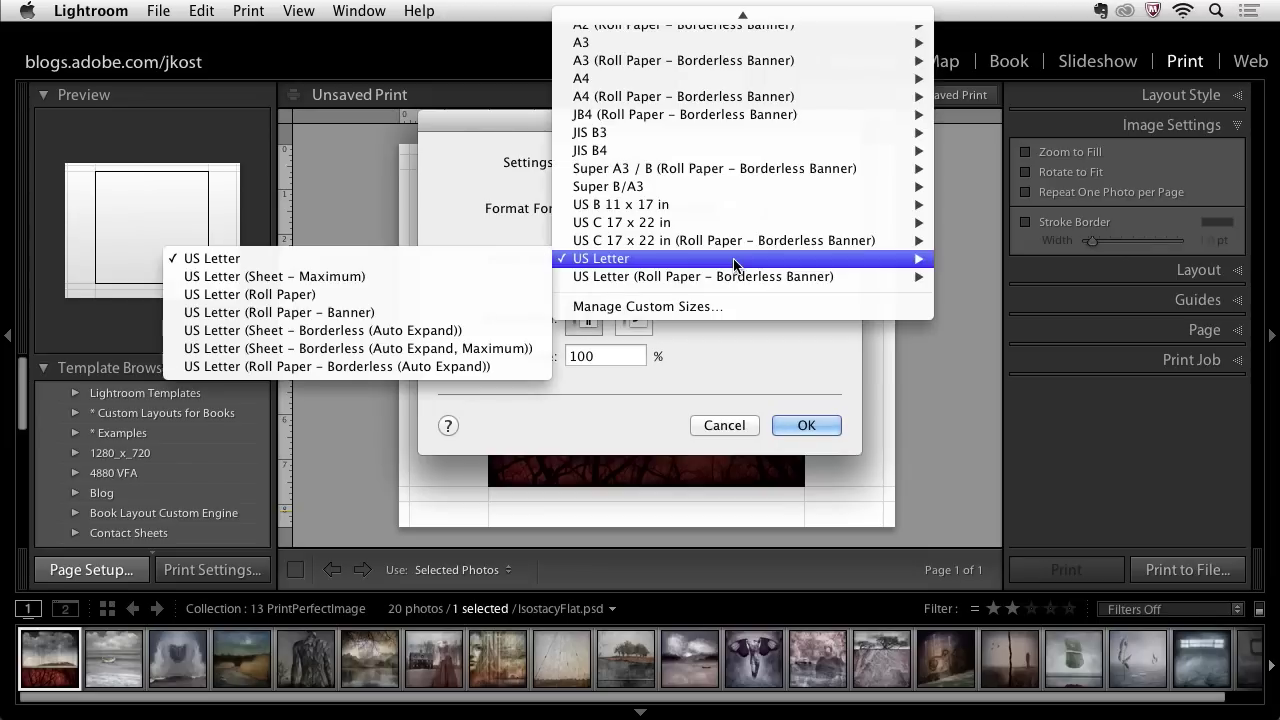
pyautogui.moveTo(741, 228)
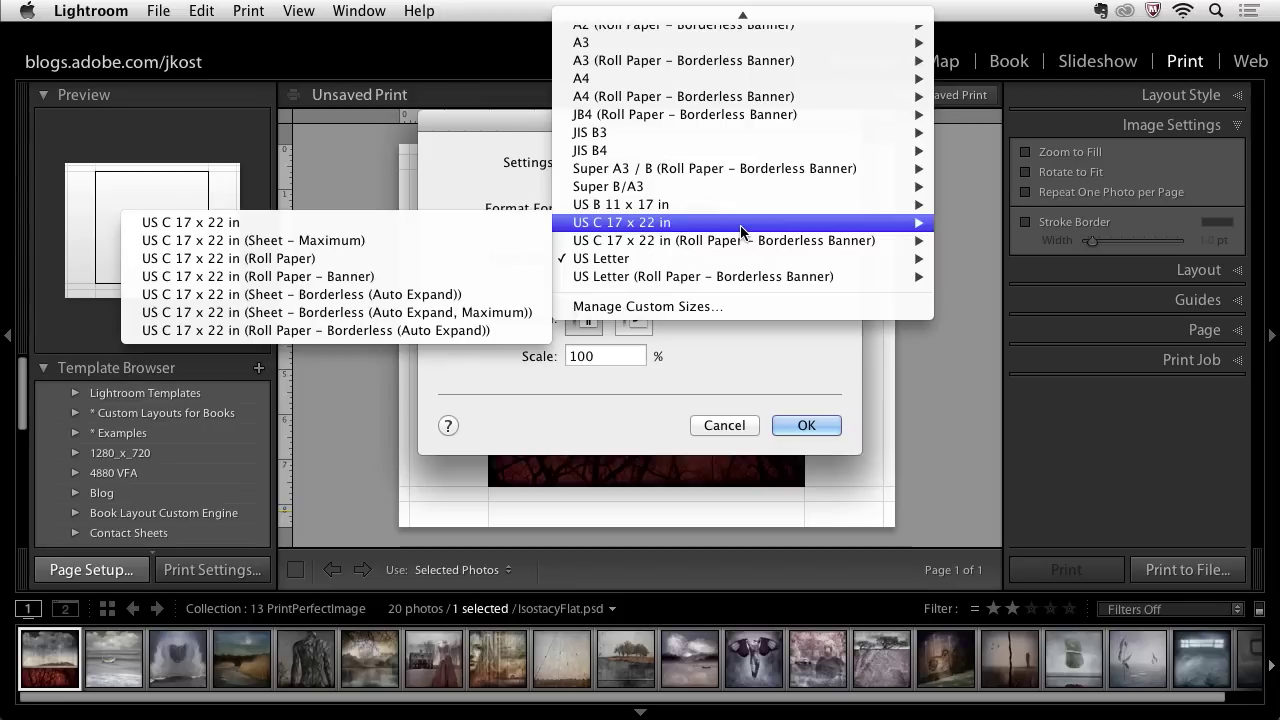
pyautogui.click(463, 222)
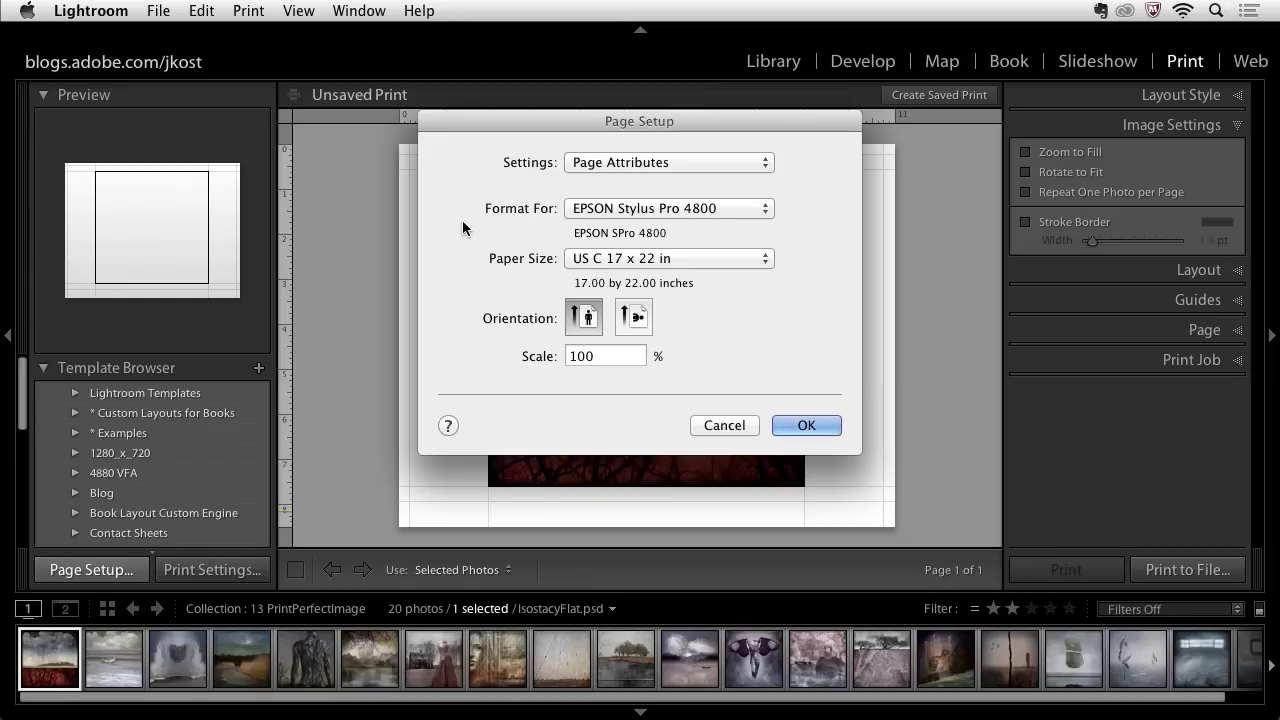
pyautogui.click(798, 425)
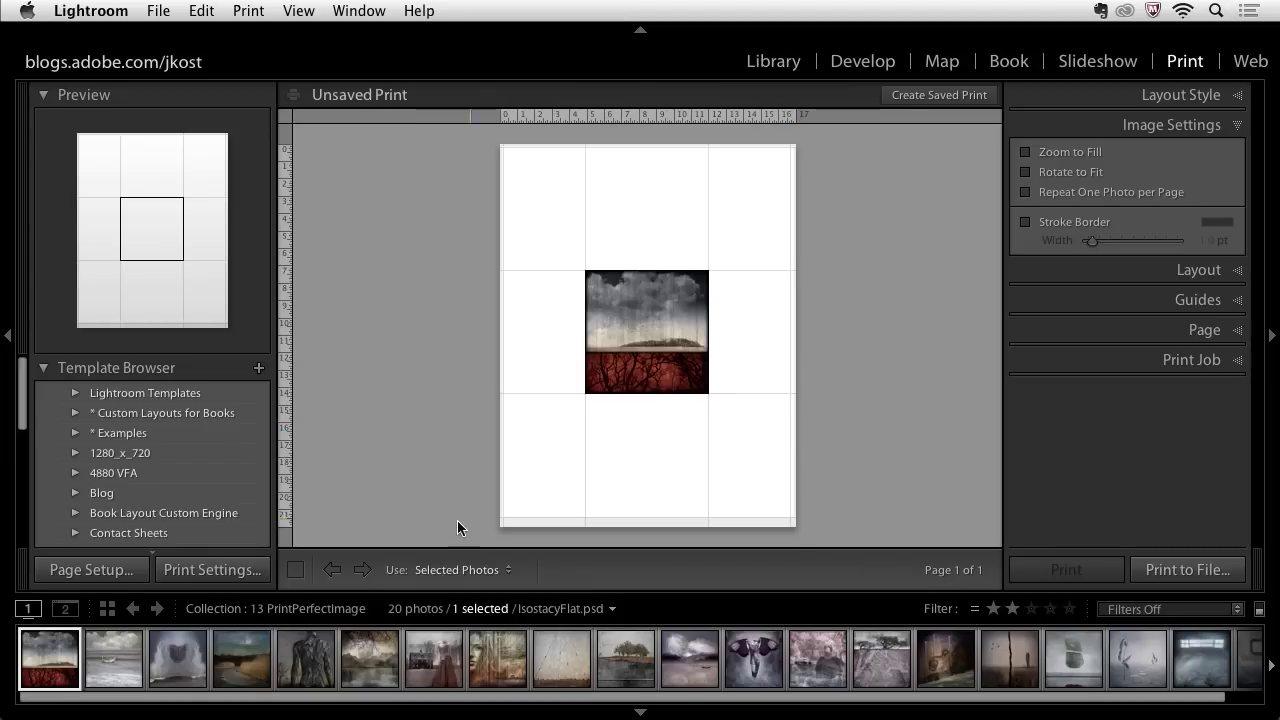
# - In the printer's print settings, choose Manual Feed as paper source and Velvet Fine Art Paper as media type
pyautogui.click(222, 573)
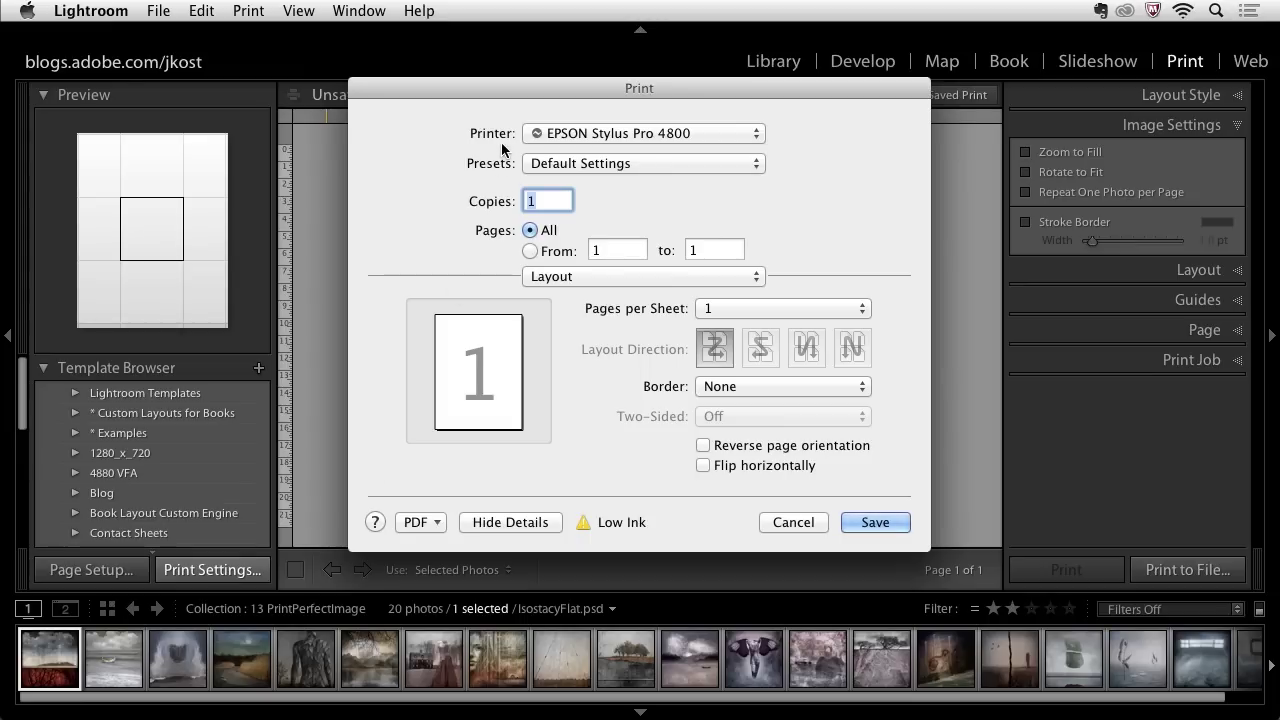
pyautogui.click(580, 277)
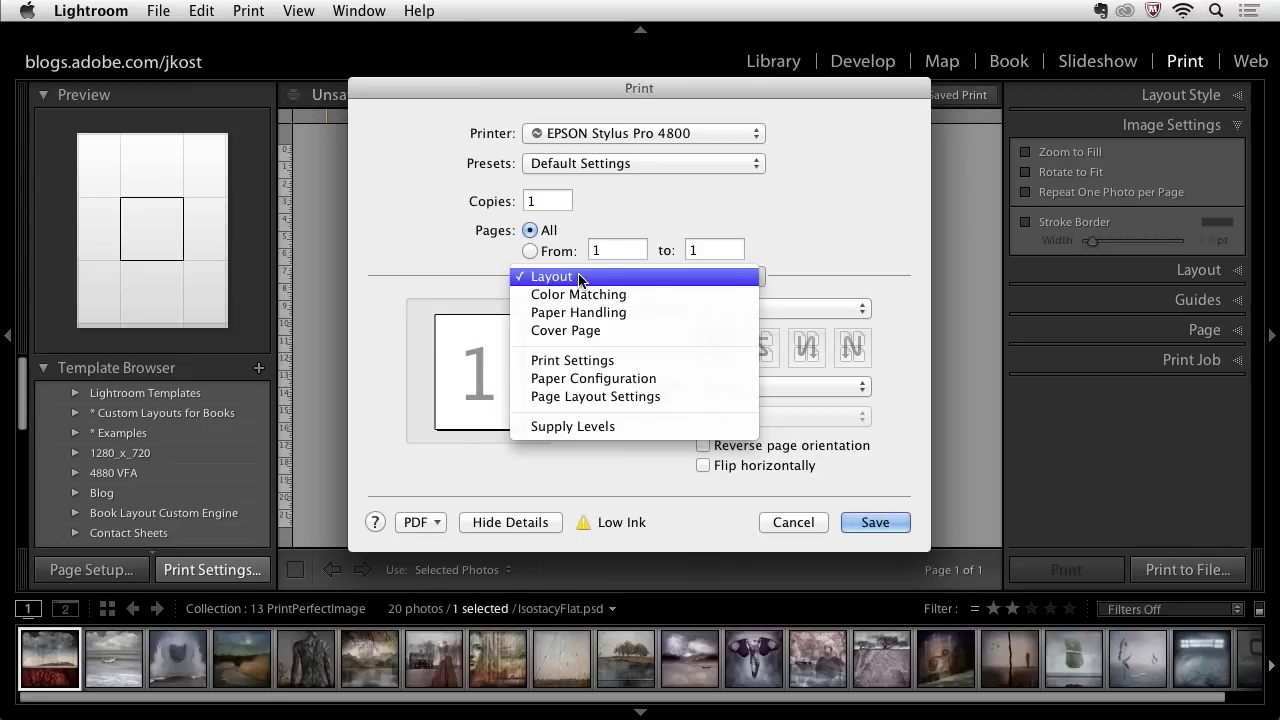
pyautogui.click(602, 360)
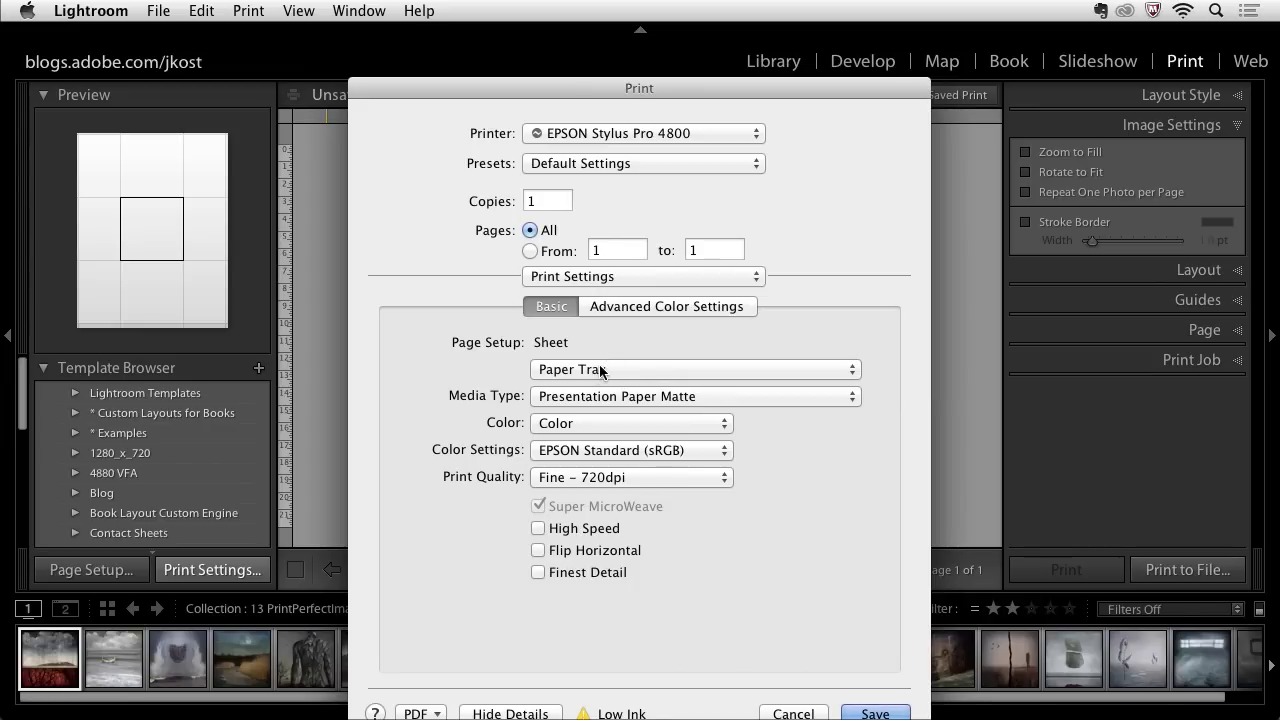
pyautogui.click(599, 369)
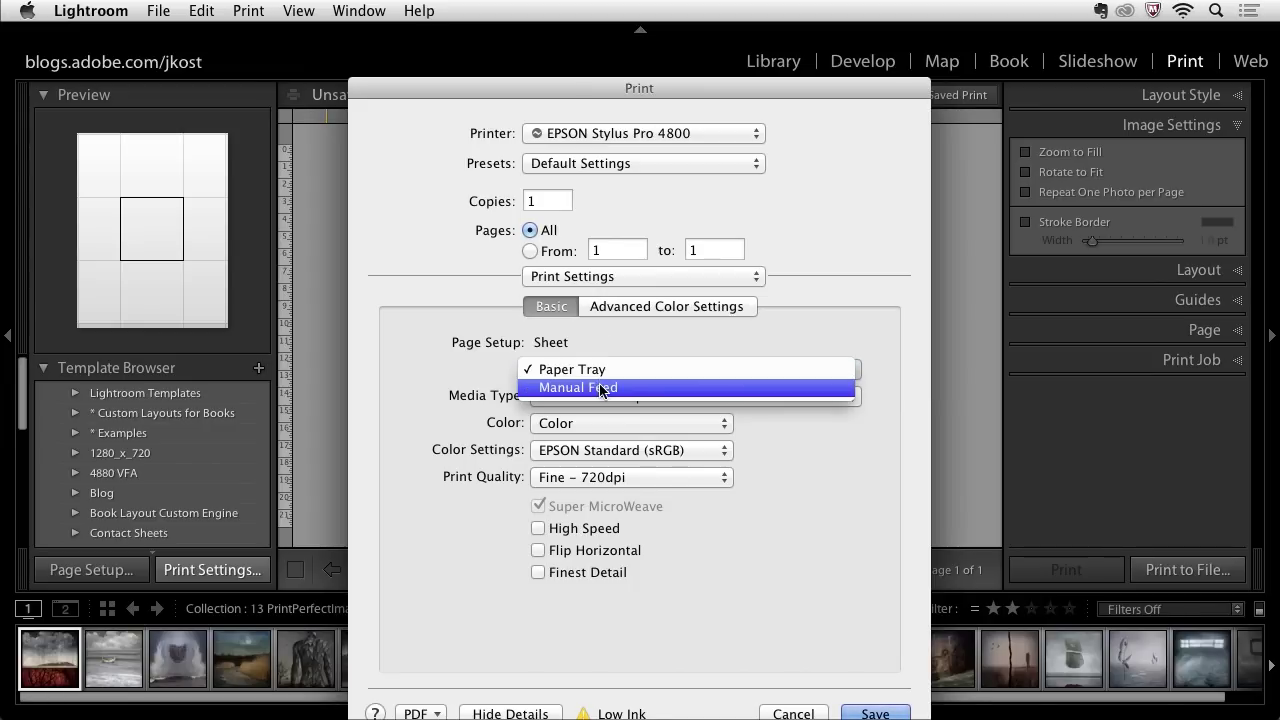
pyautogui.click(601, 389)
pyautogui.click(599, 400)
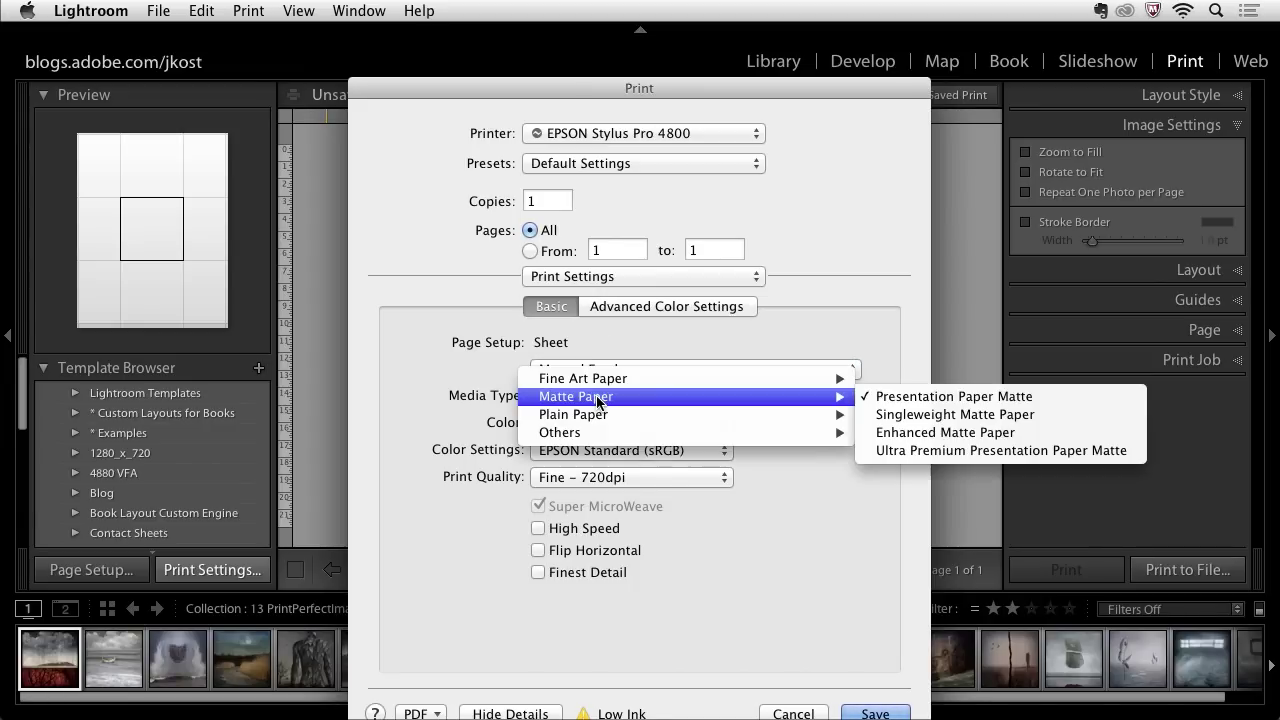
pyautogui.moveTo(600, 381)
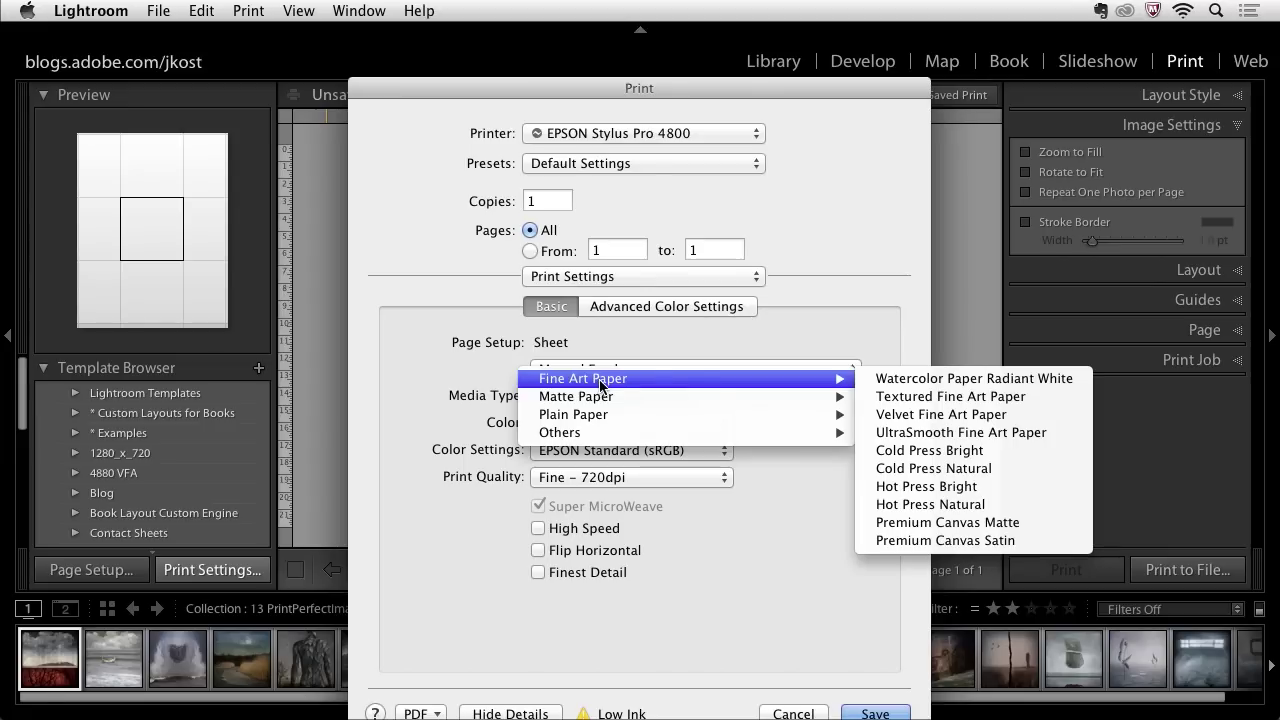
pyautogui.click(928, 414)
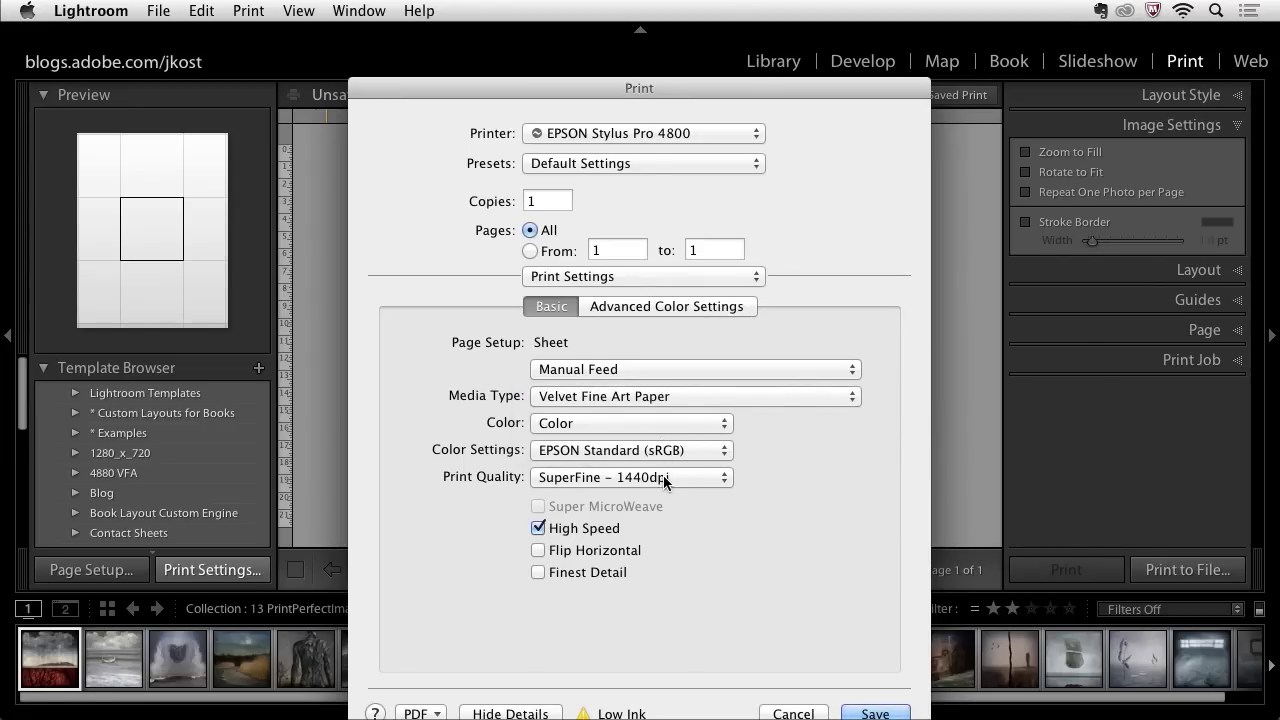
# - Keep Color output, set colour settings to Off (No Color Adjustment) and quality to SuperPhoto - 2880dpi, disable High Speed, and save the print settings
pyautogui.click(654, 423)
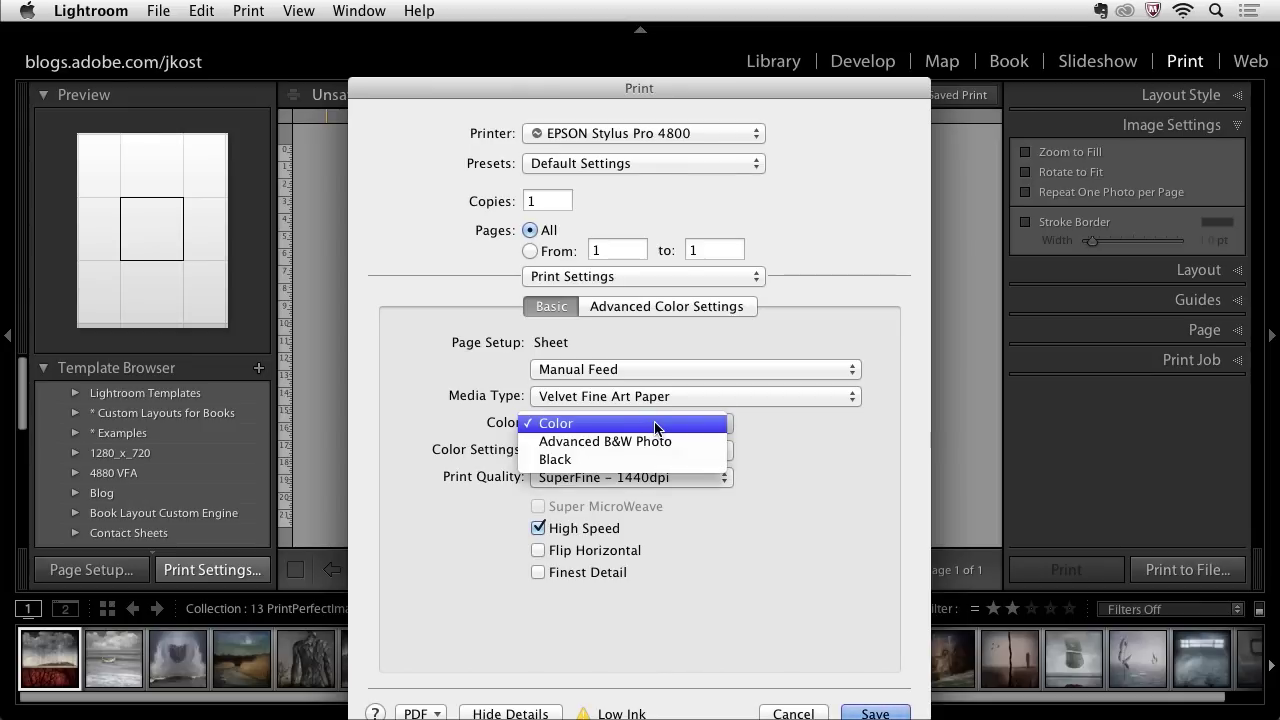
pyautogui.click(655, 424)
pyautogui.click(652, 451)
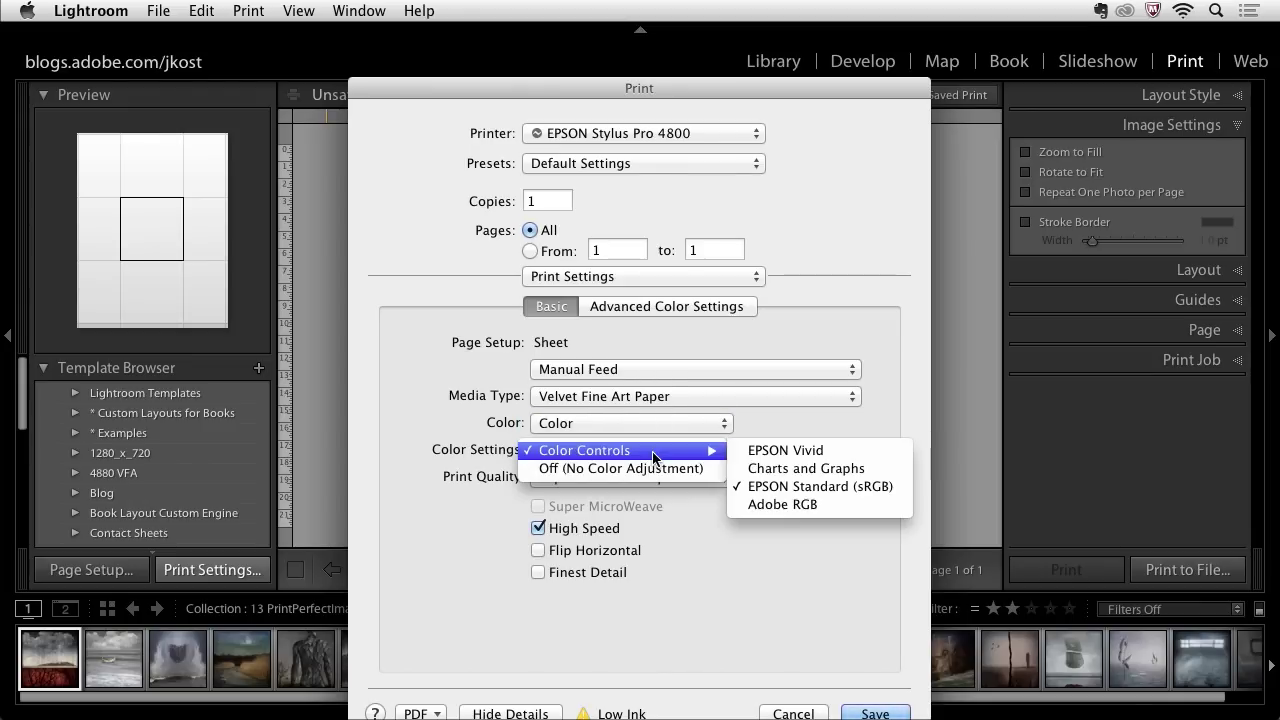
pyautogui.click(652, 469)
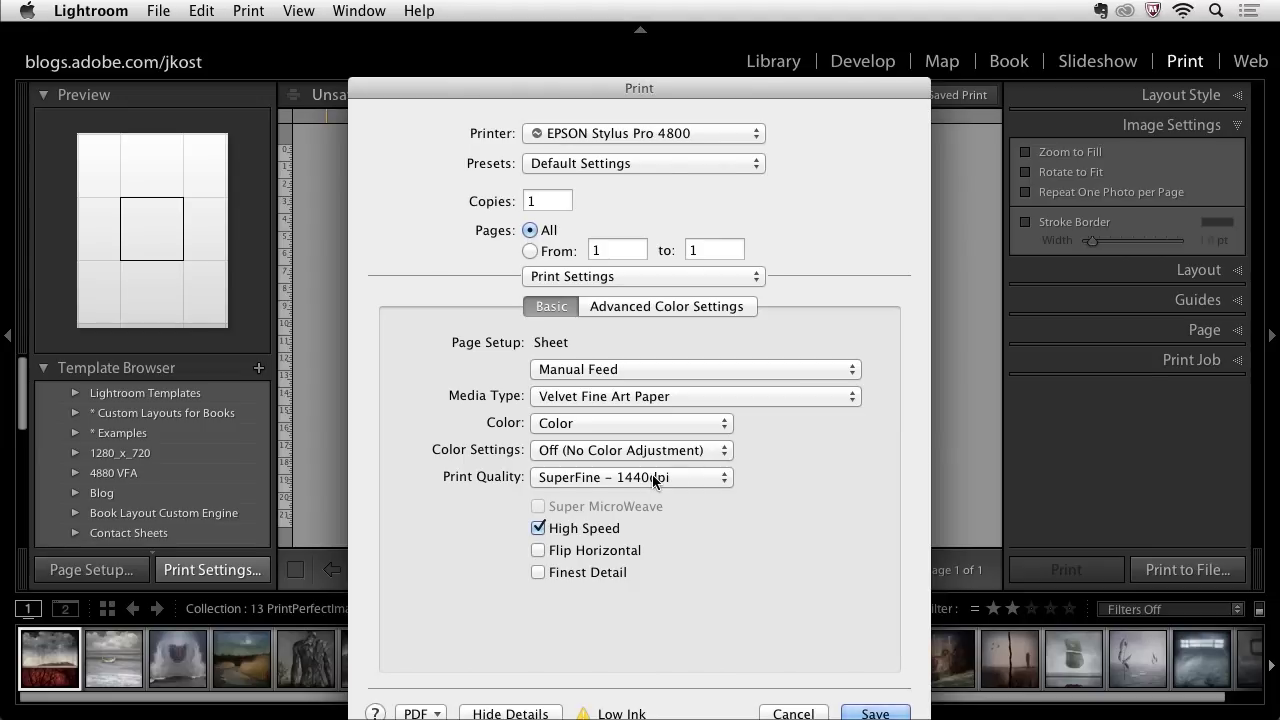
pyautogui.click(653, 481)
pyautogui.click(684, 495)
pyautogui.click(600, 528)
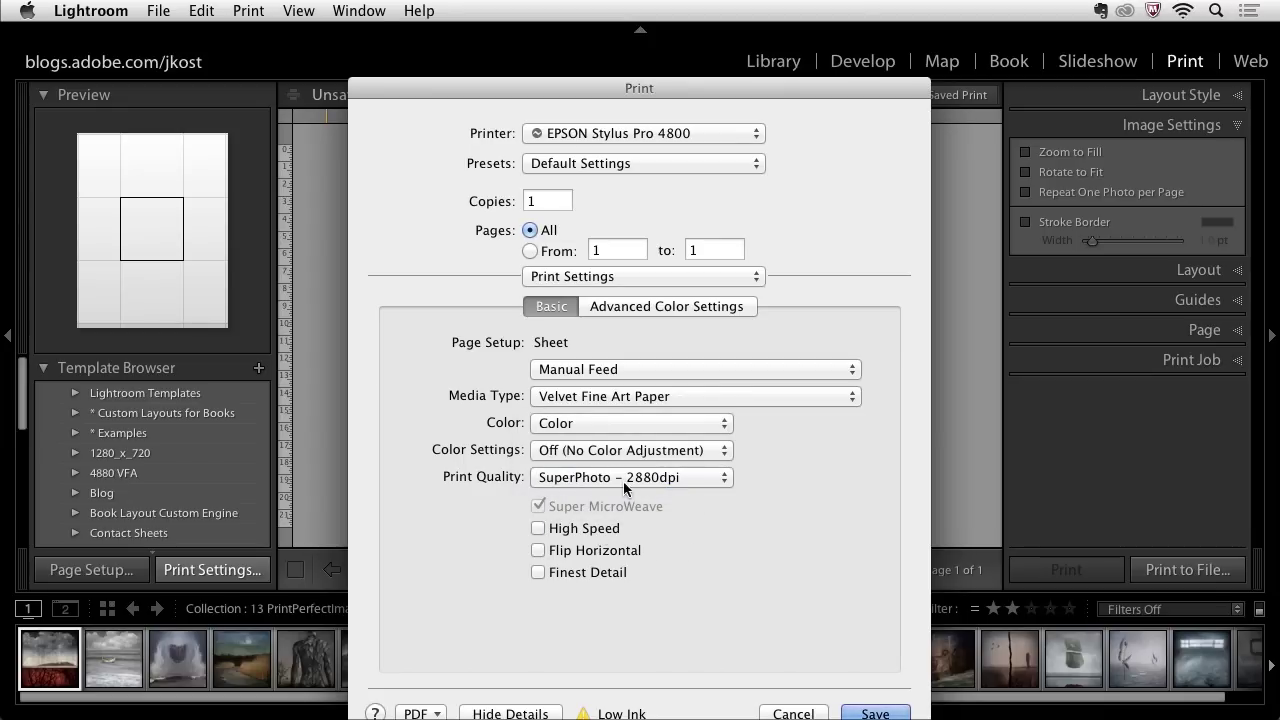
pyautogui.moveTo(687, 90); pyautogui.dragTo(685, 33)
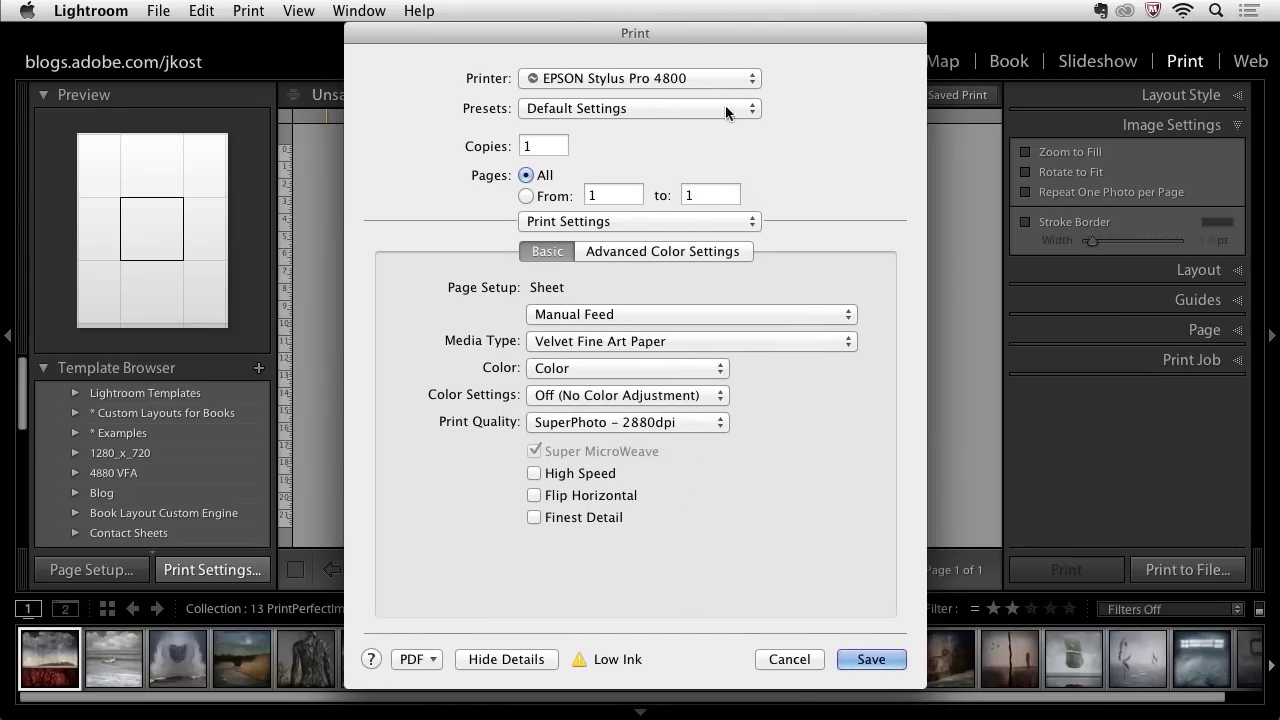
pyautogui.click(869, 659)
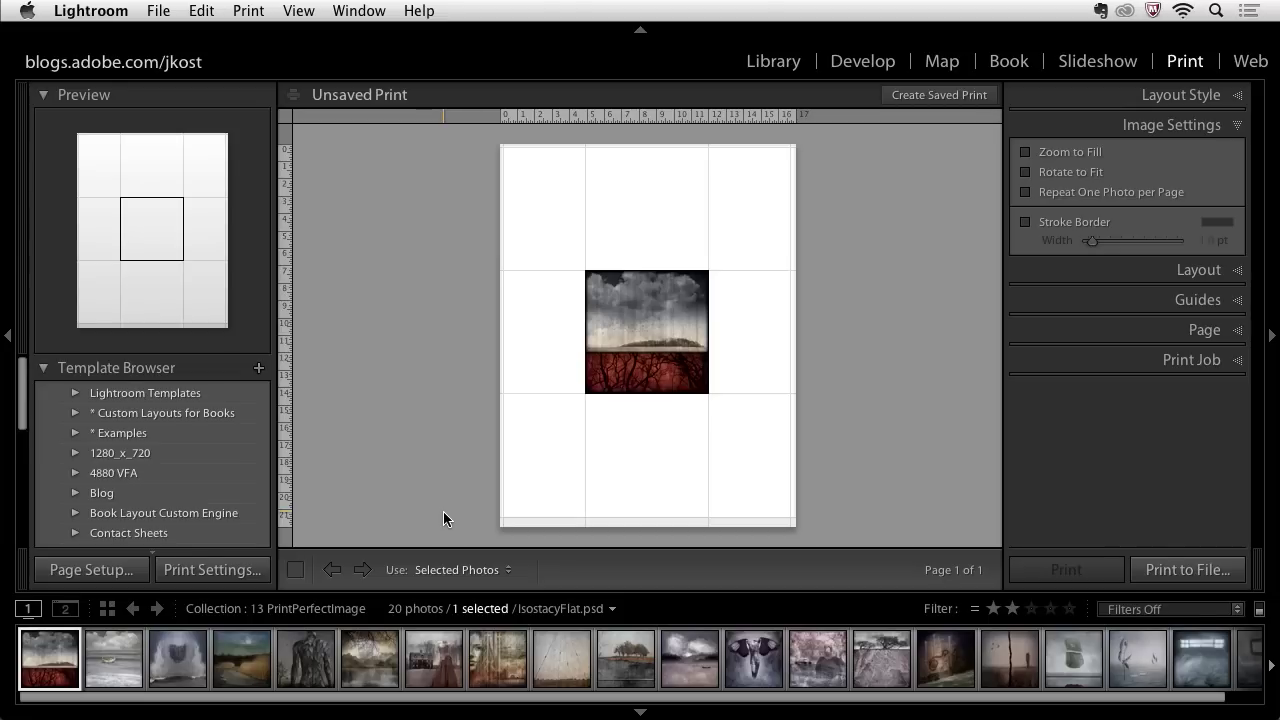
# - Try the Picture Package and Custom Package layout styles, moving a cell in each, and return to Single Image / Contact Sheet
pyautogui.click(1116, 96)
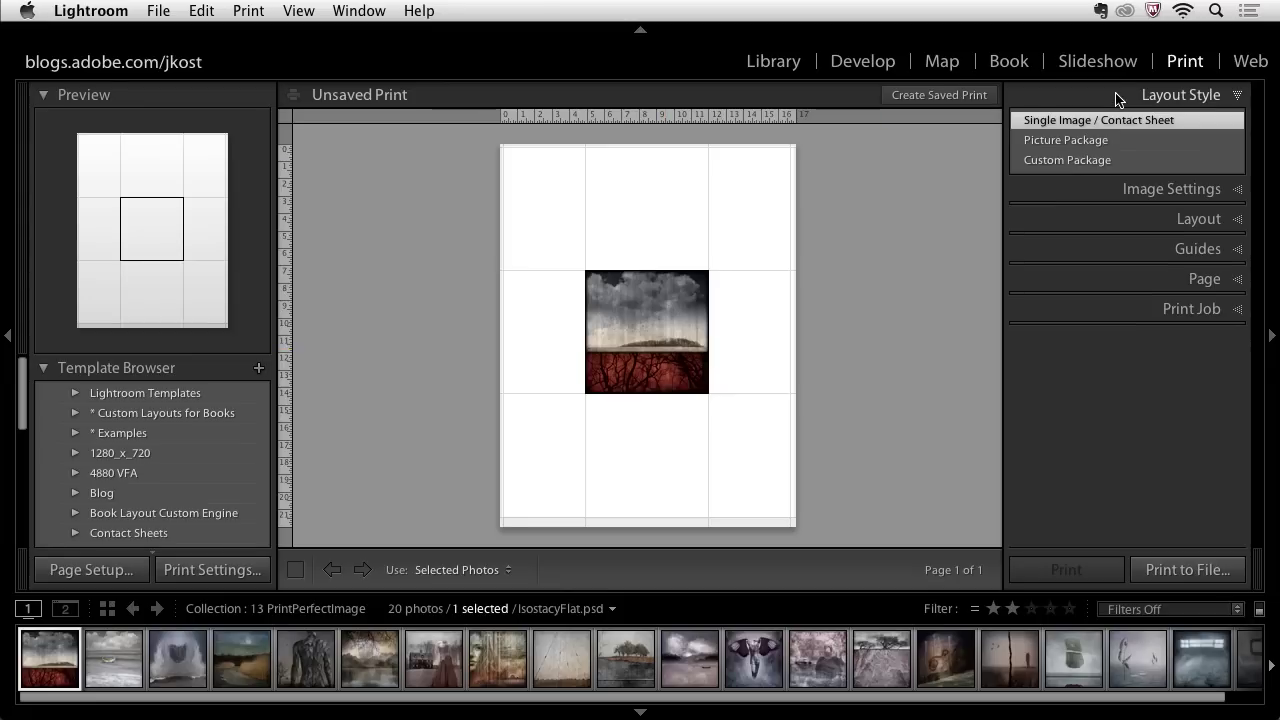
pyautogui.click(1116, 145)
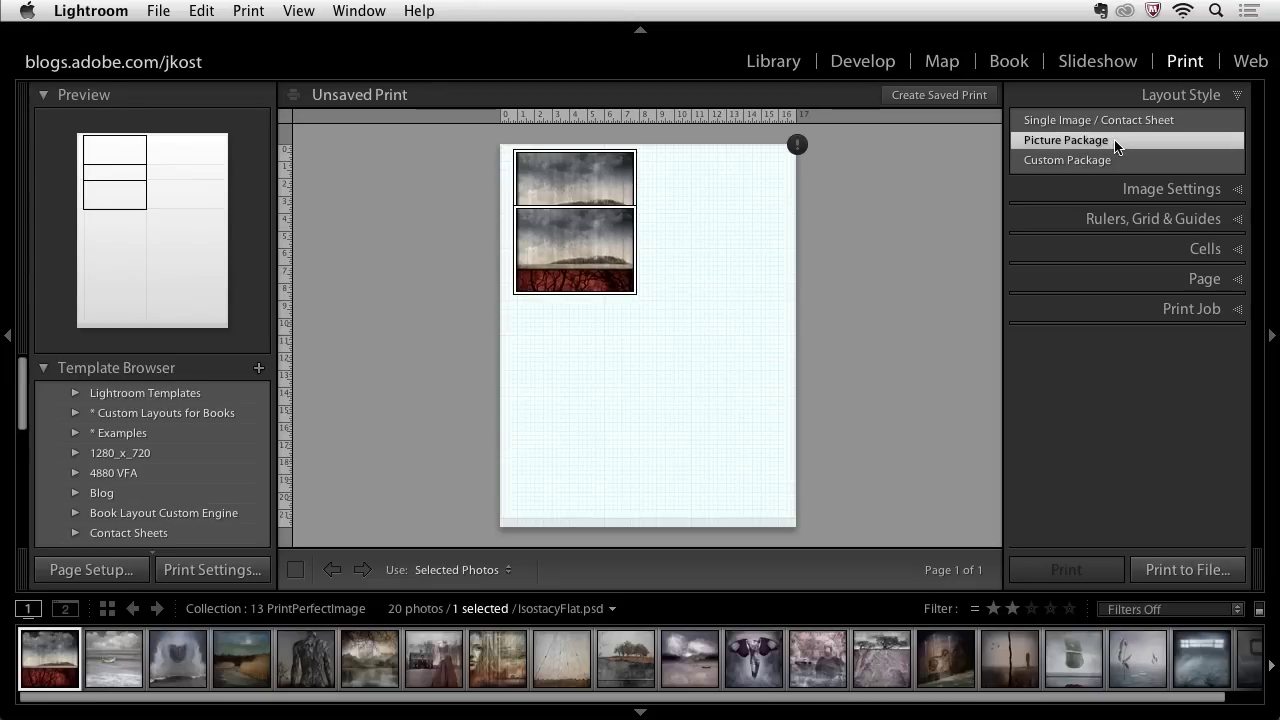
pyautogui.moveTo(590, 278); pyautogui.dragTo(715, 240)
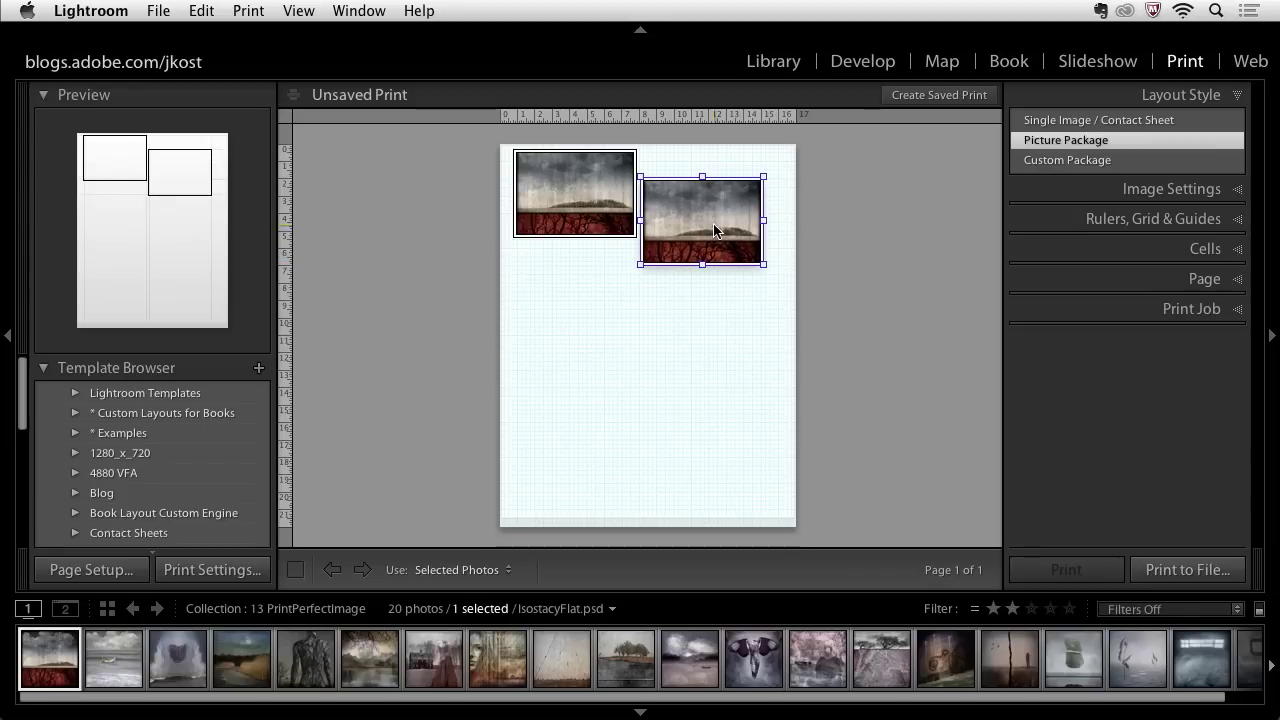
pyautogui.click(1078, 161)
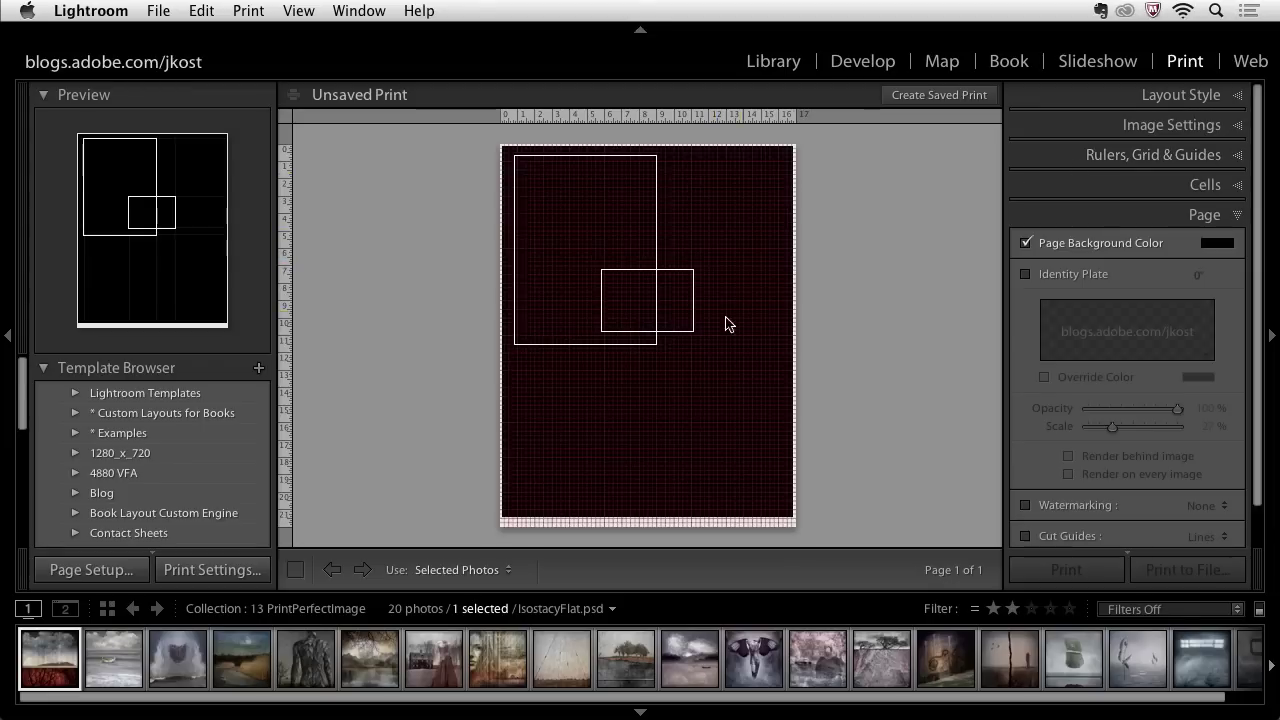
pyautogui.moveTo(674, 323); pyautogui.dragTo(686, 349)
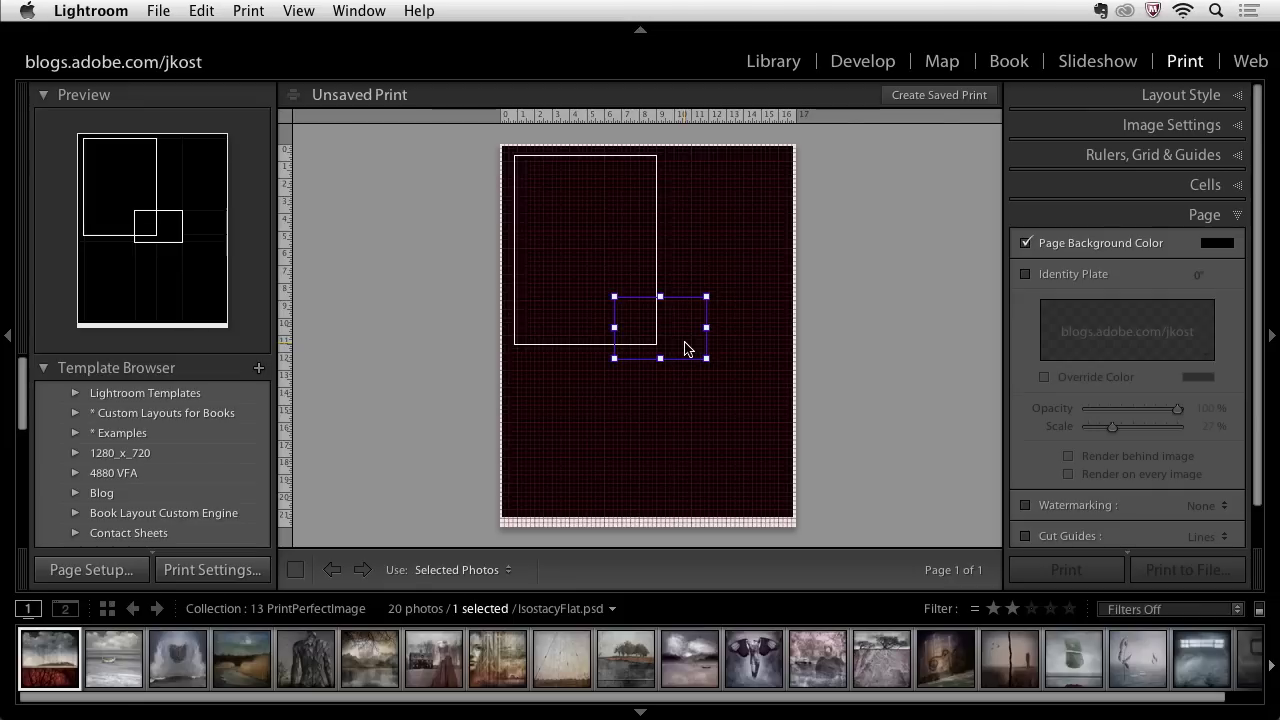
pyautogui.click(1115, 96)
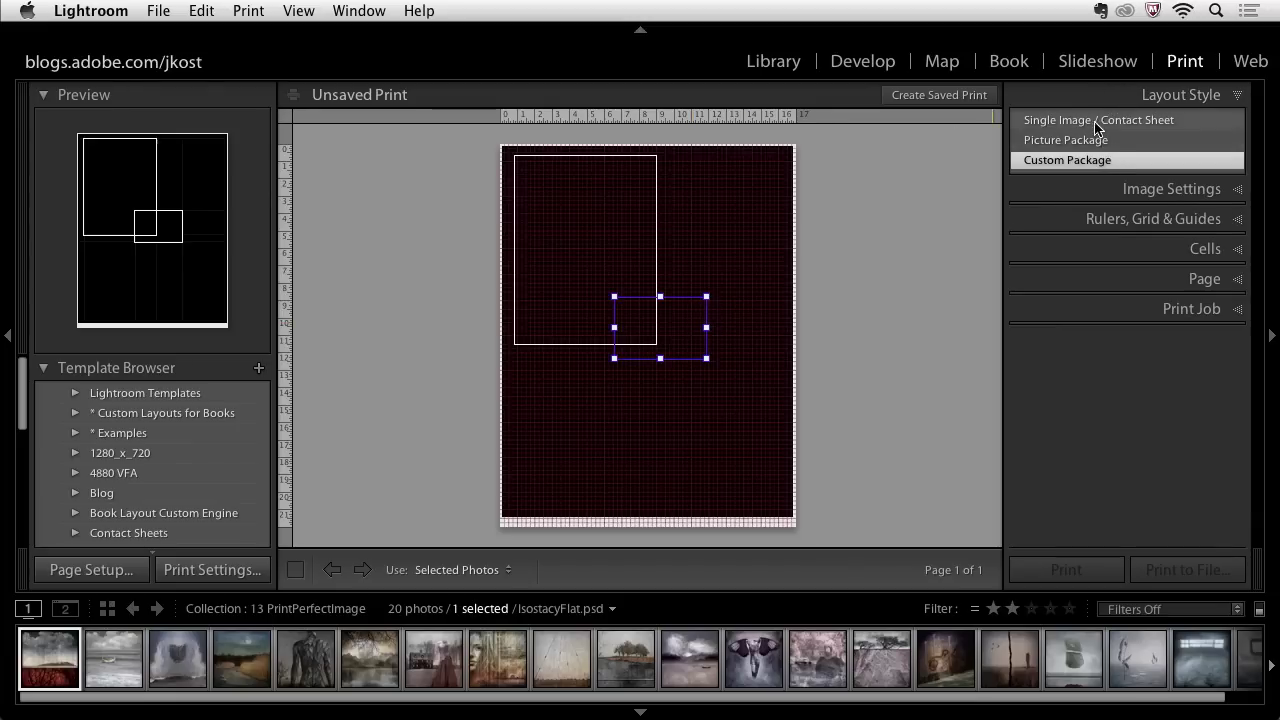
pyautogui.click(1050, 121)
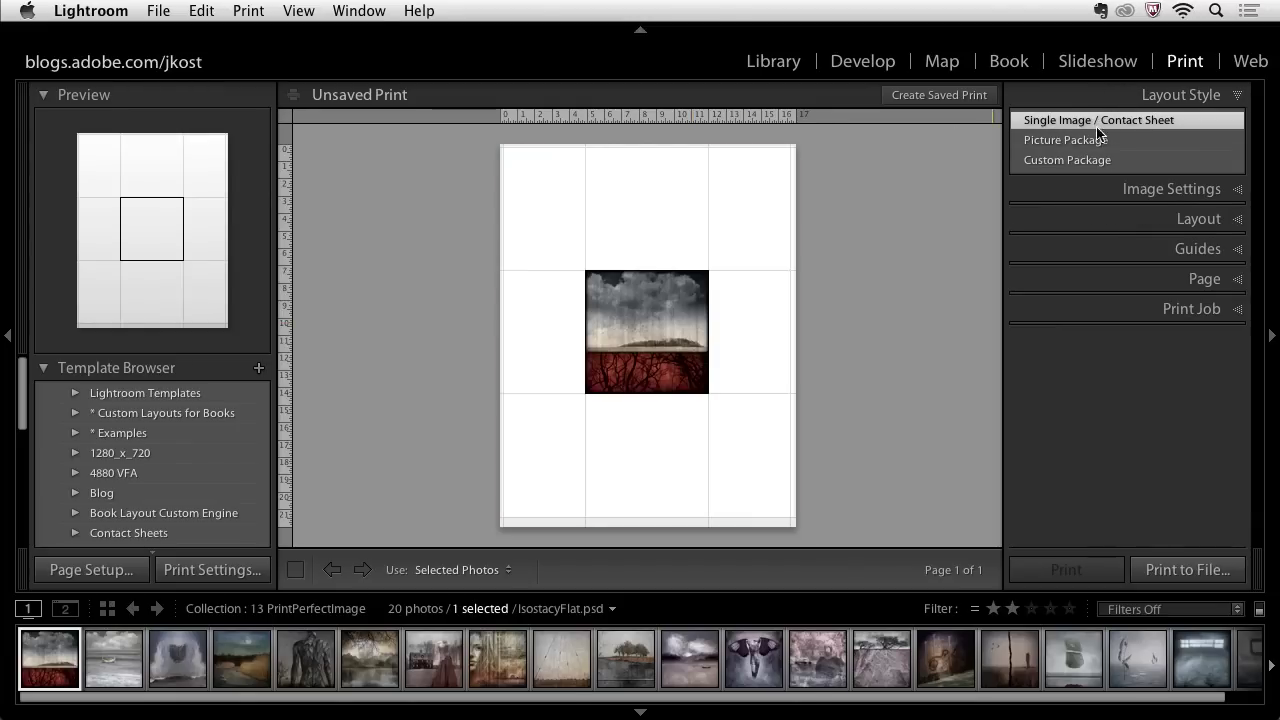
# - Widen the image cell to about 13.86 in and try the Zoom to Fill and Stroke Border image settings
pyautogui.click(1106, 190)
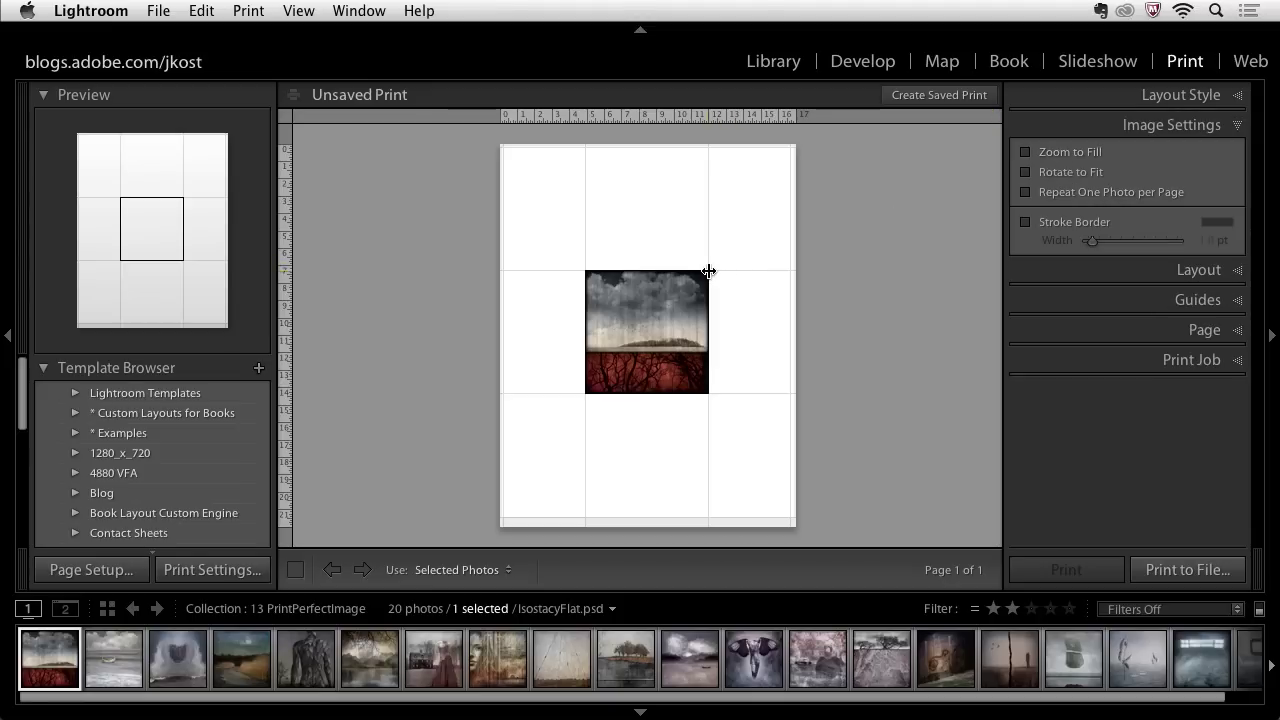
pyautogui.moveTo(708, 271); pyautogui.dragTo(768, 271)
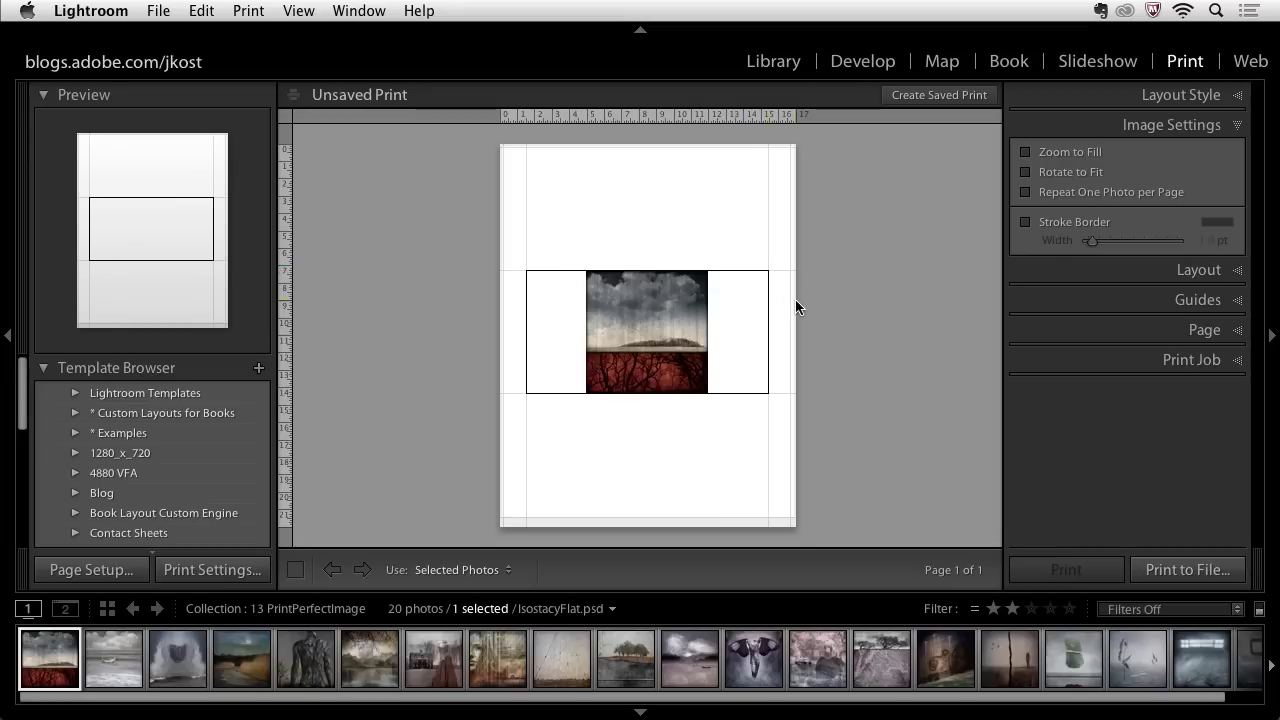
pyautogui.click(1025, 153)
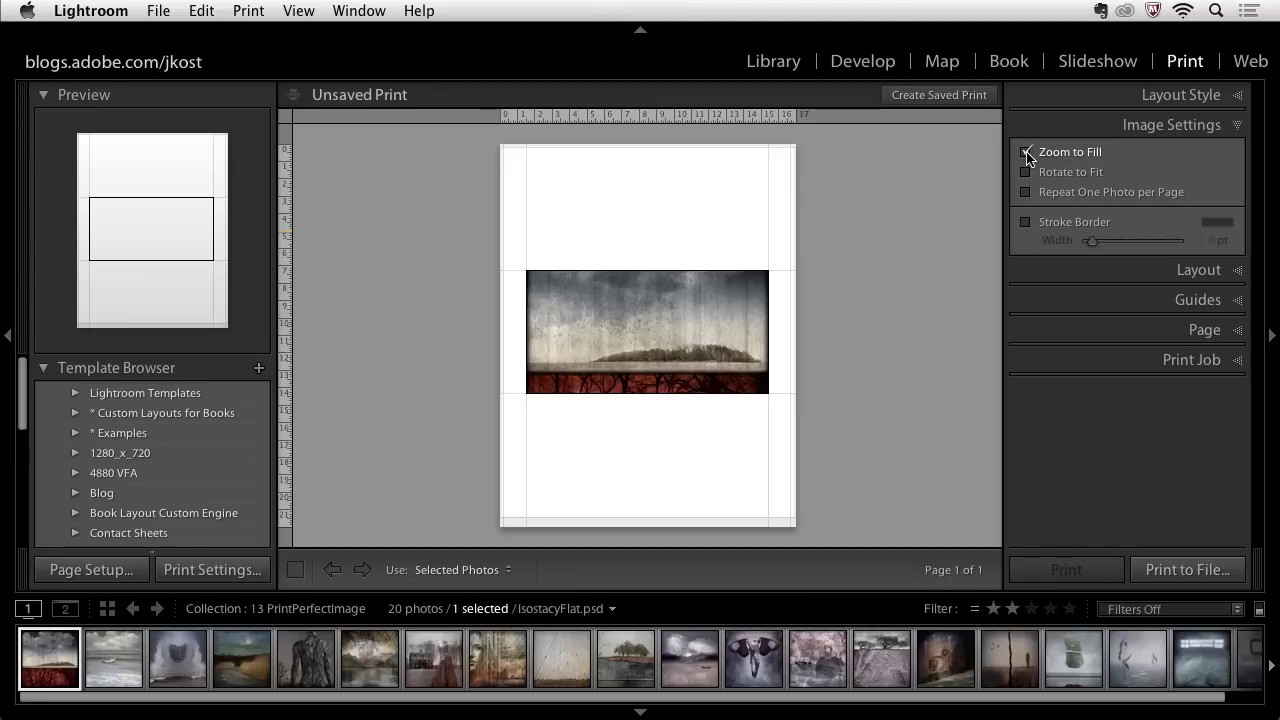
pyautogui.click(1025, 152)
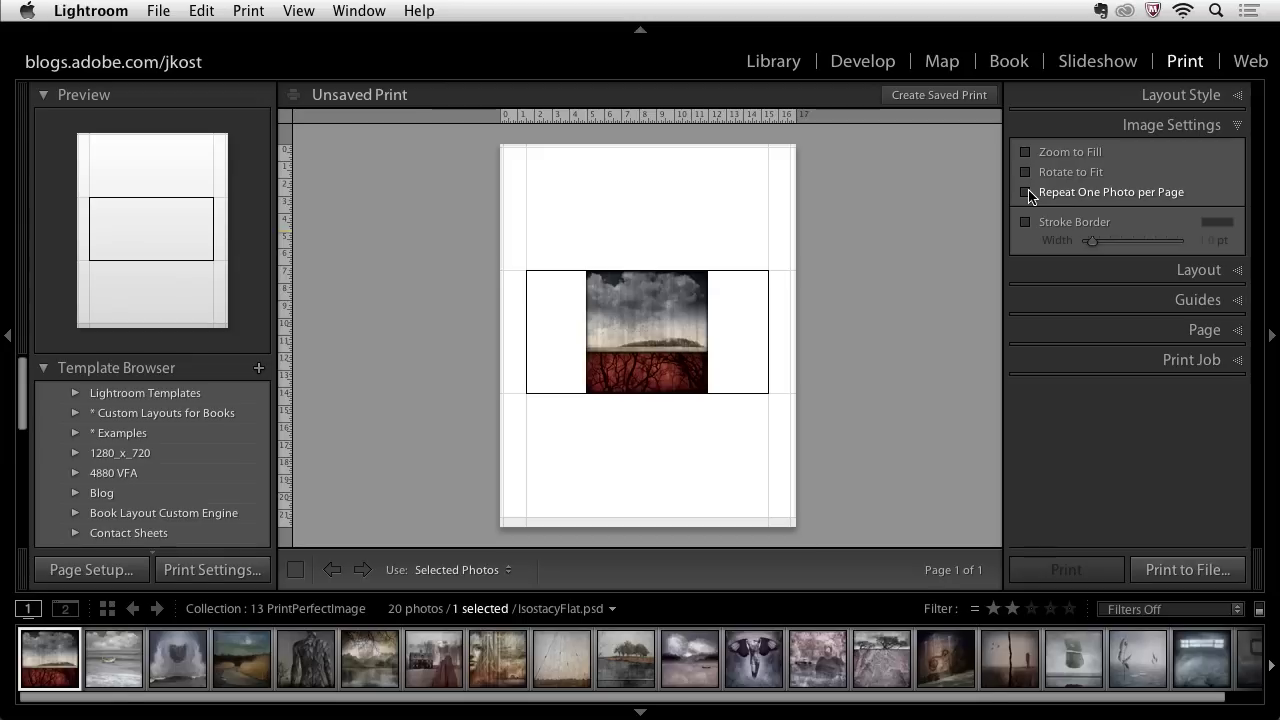
pyautogui.click(1025, 222)
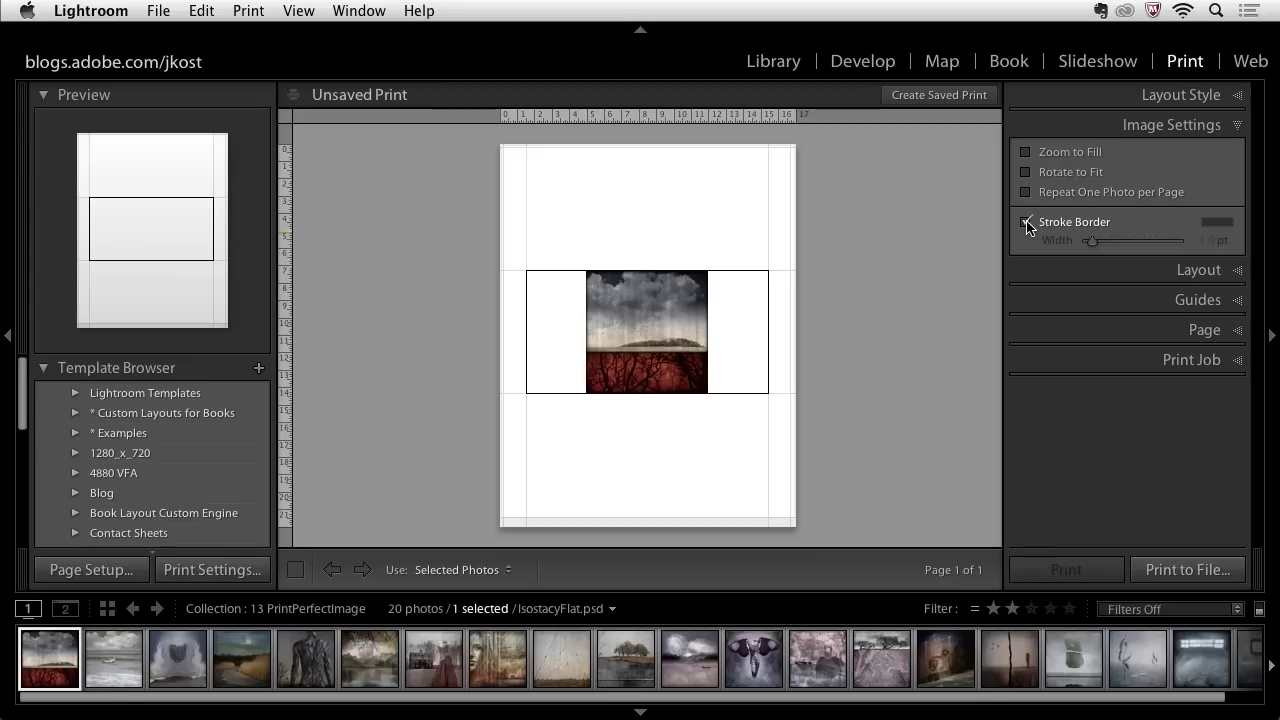
pyautogui.click(1025, 224)
# - Set the layout's cell size to 15 in high and 15 in wide
pyautogui.click(1058, 275)
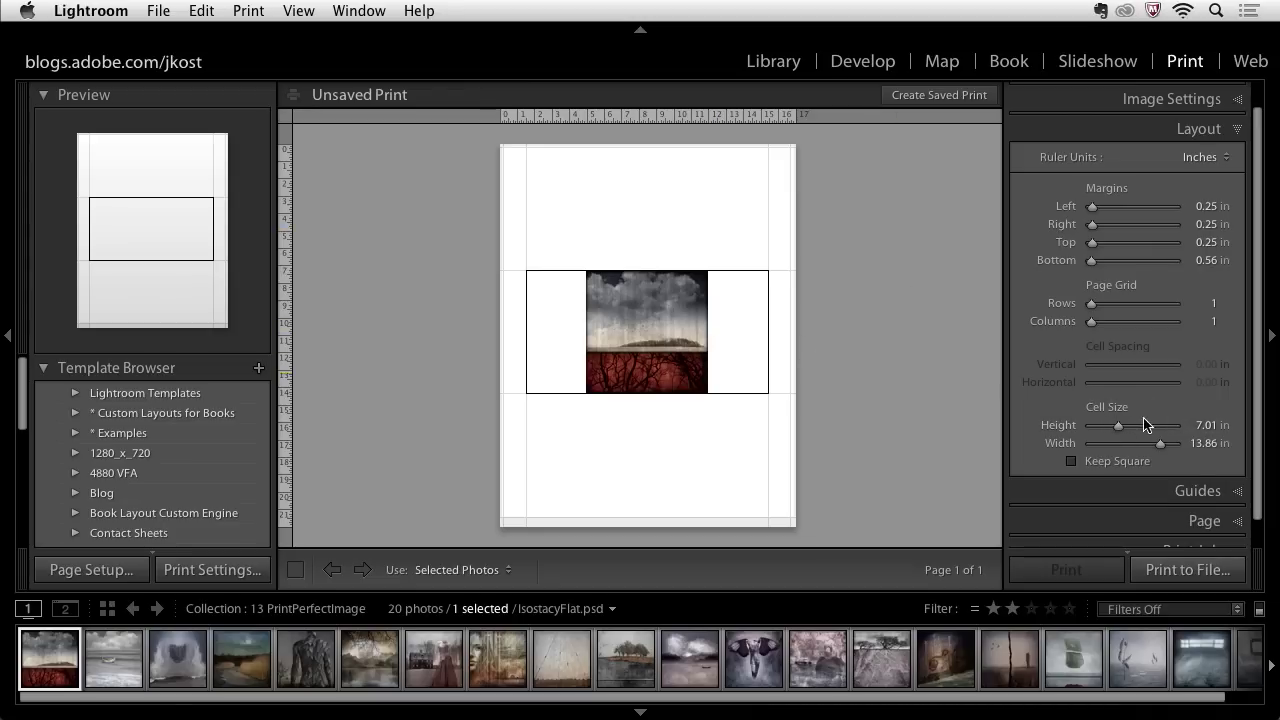
pyautogui.click(1203, 425)
pyautogui.write('15')
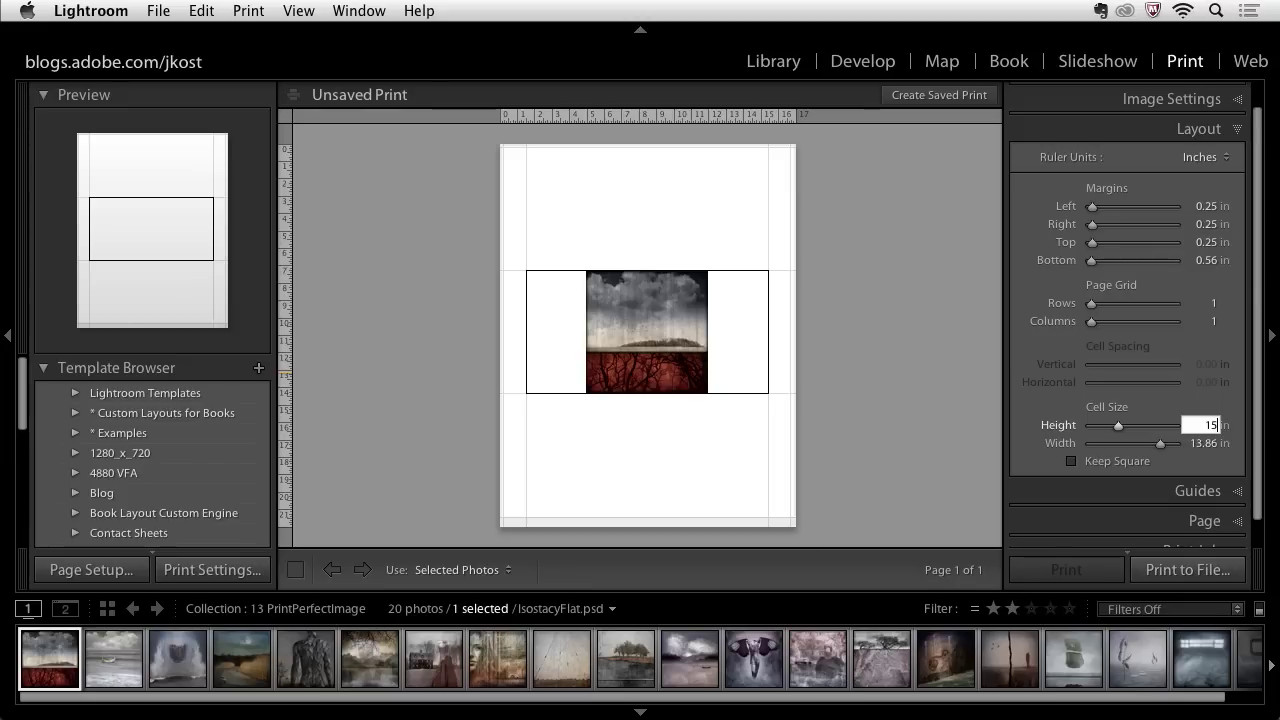
pyautogui.press('Tab')
pyautogui.write('15')
pyautogui.press('Tab')
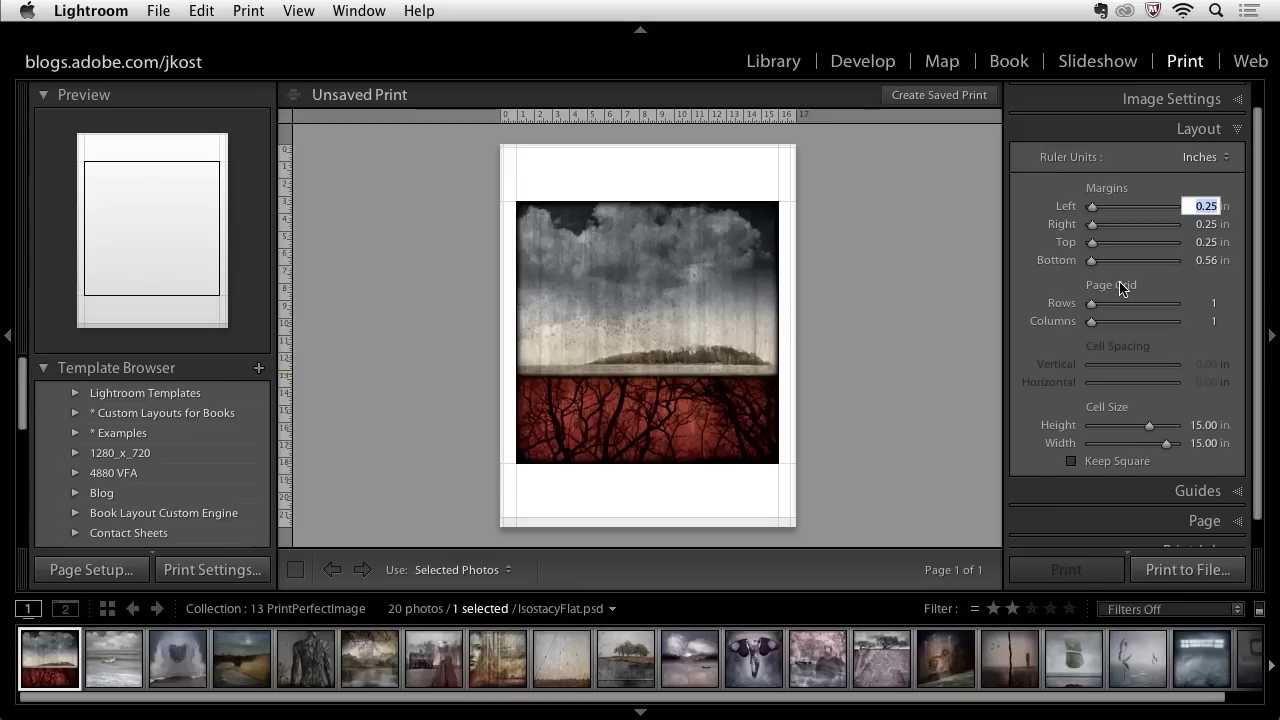
# - Set the page layout's bottom margin to 4 in
pyautogui.moveTo(1092, 262); pyautogui.dragTo(1105, 268)
pyautogui.click(1204, 260)
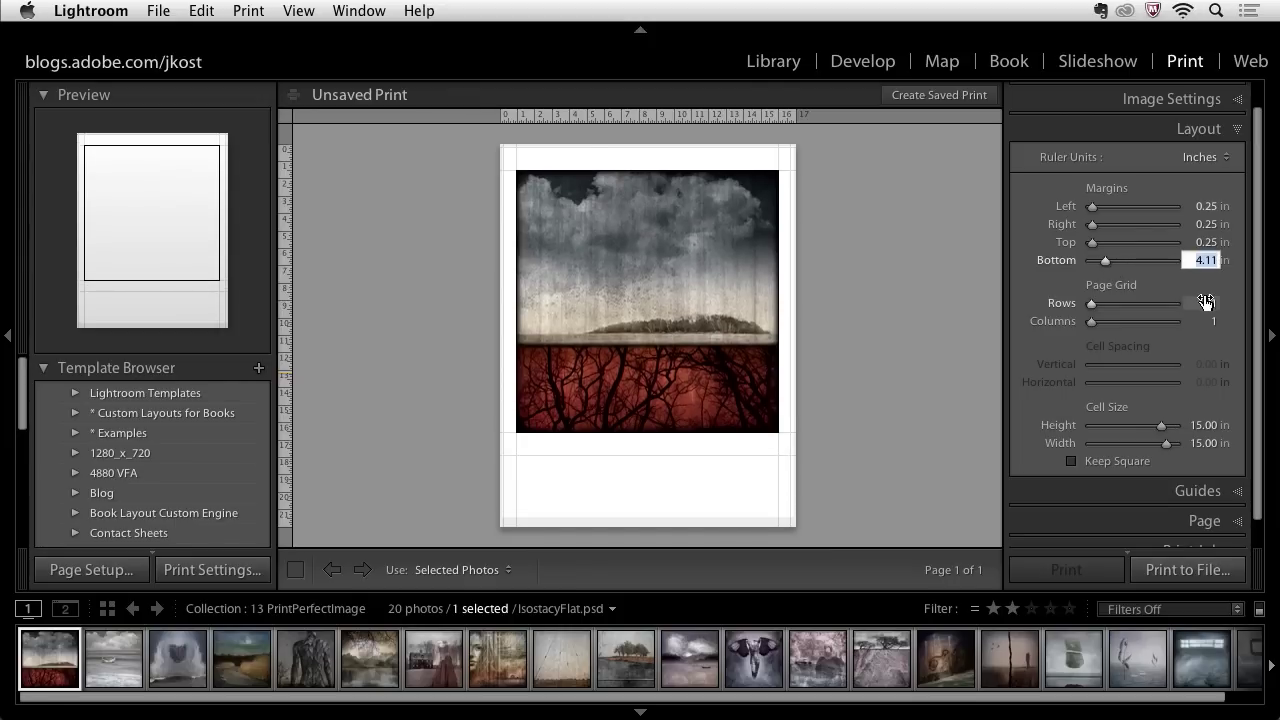
pyautogui.write('4')
pyautogui.press('Tab')
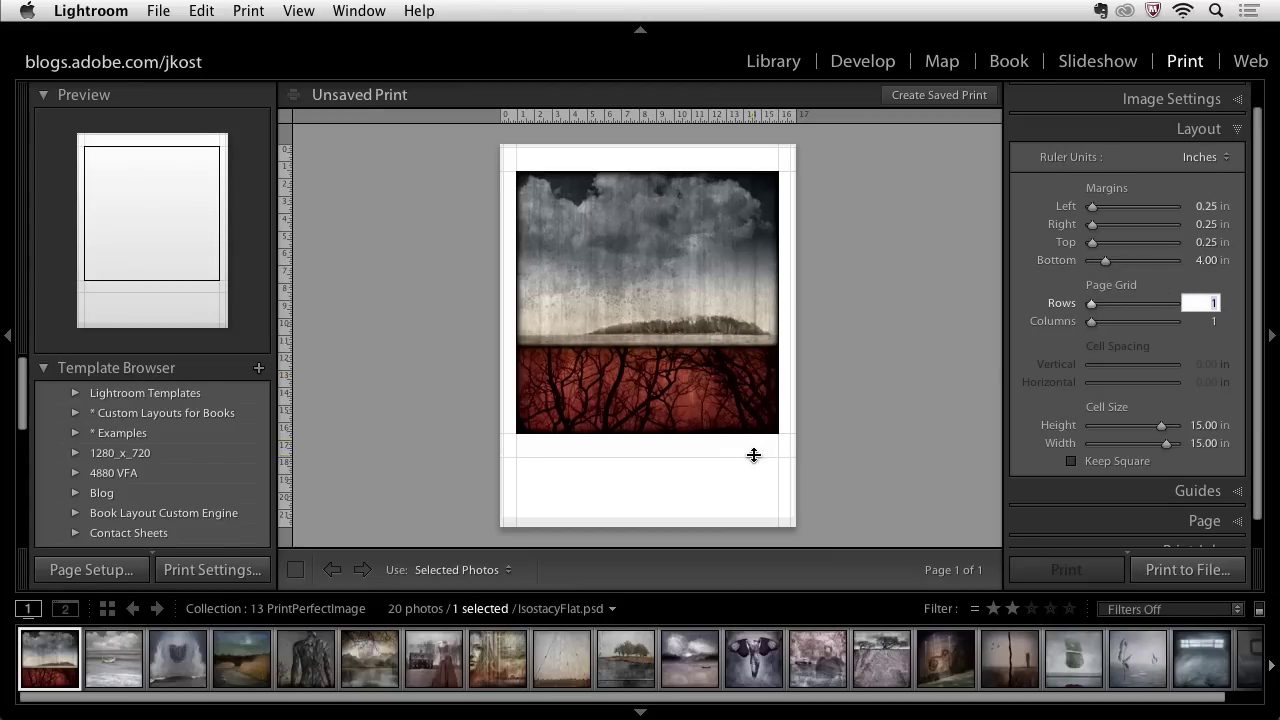
# - Set the page layout's top margin to 3 in
pyautogui.click(1093, 243)
pyautogui.moveTo(1097, 251); pyautogui.dragTo(1100, 248)
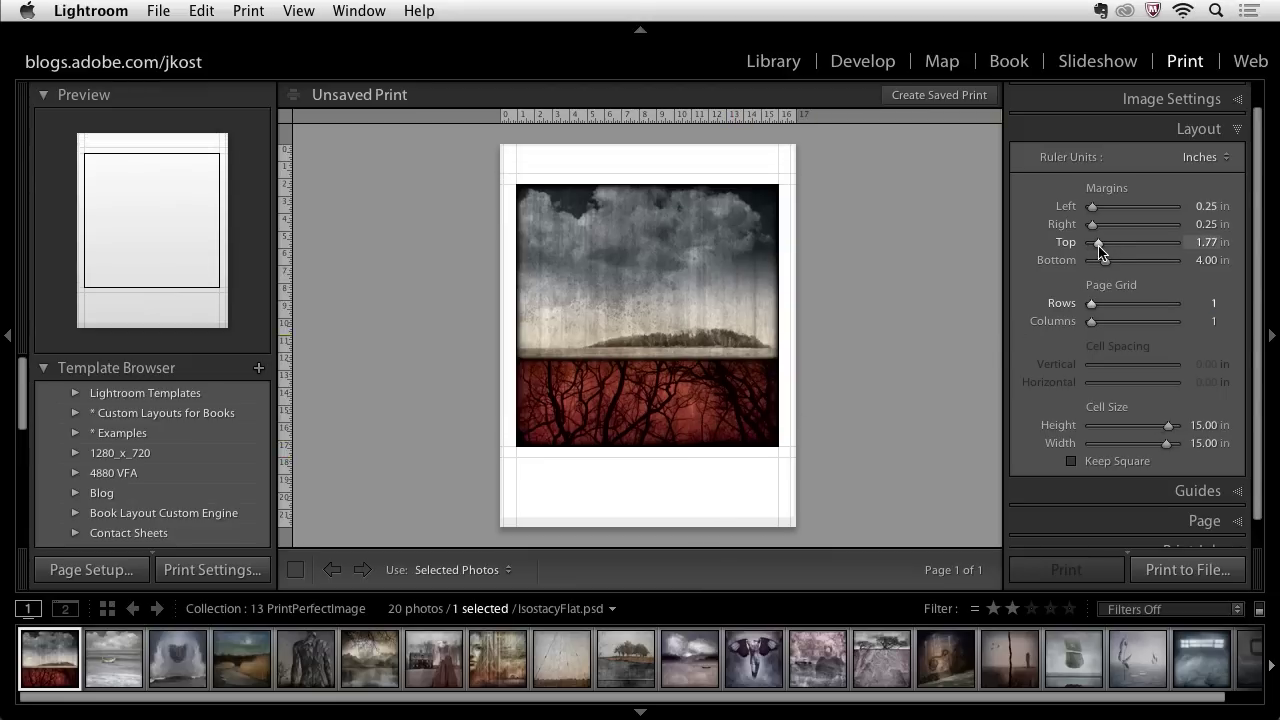
pyautogui.click(1202, 243)
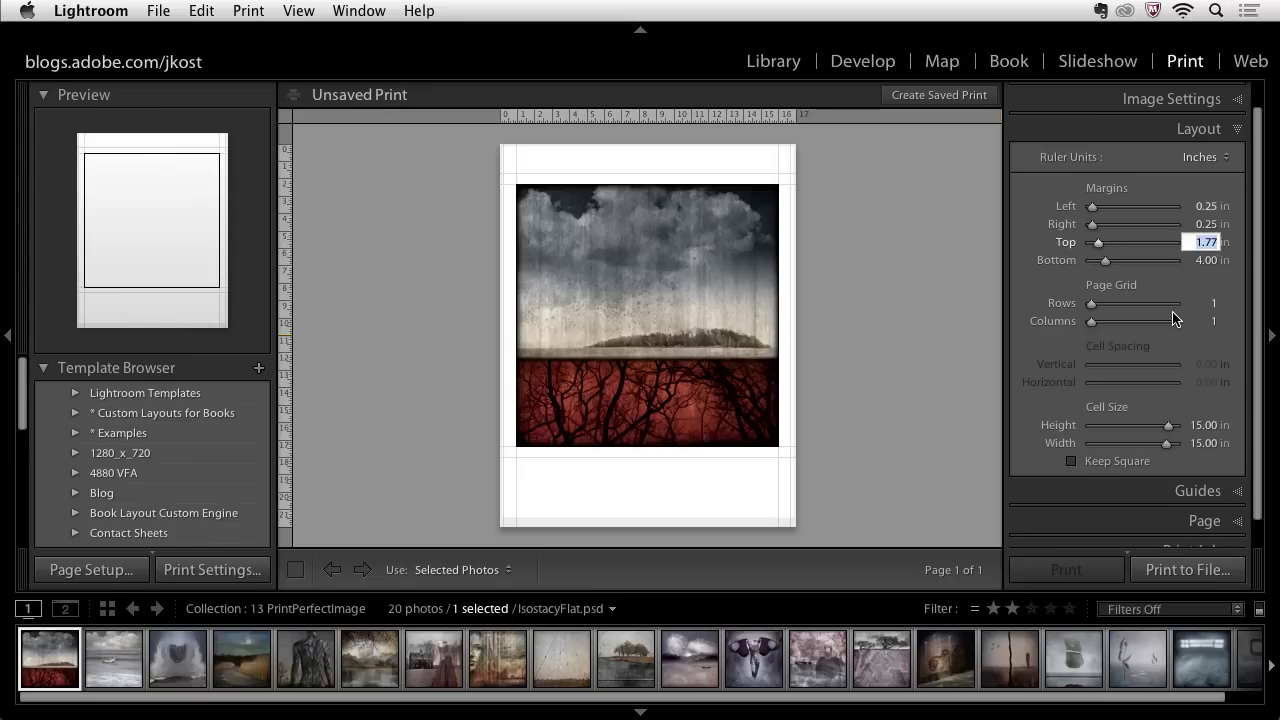
pyautogui.write('3')
pyautogui.press('Tab')
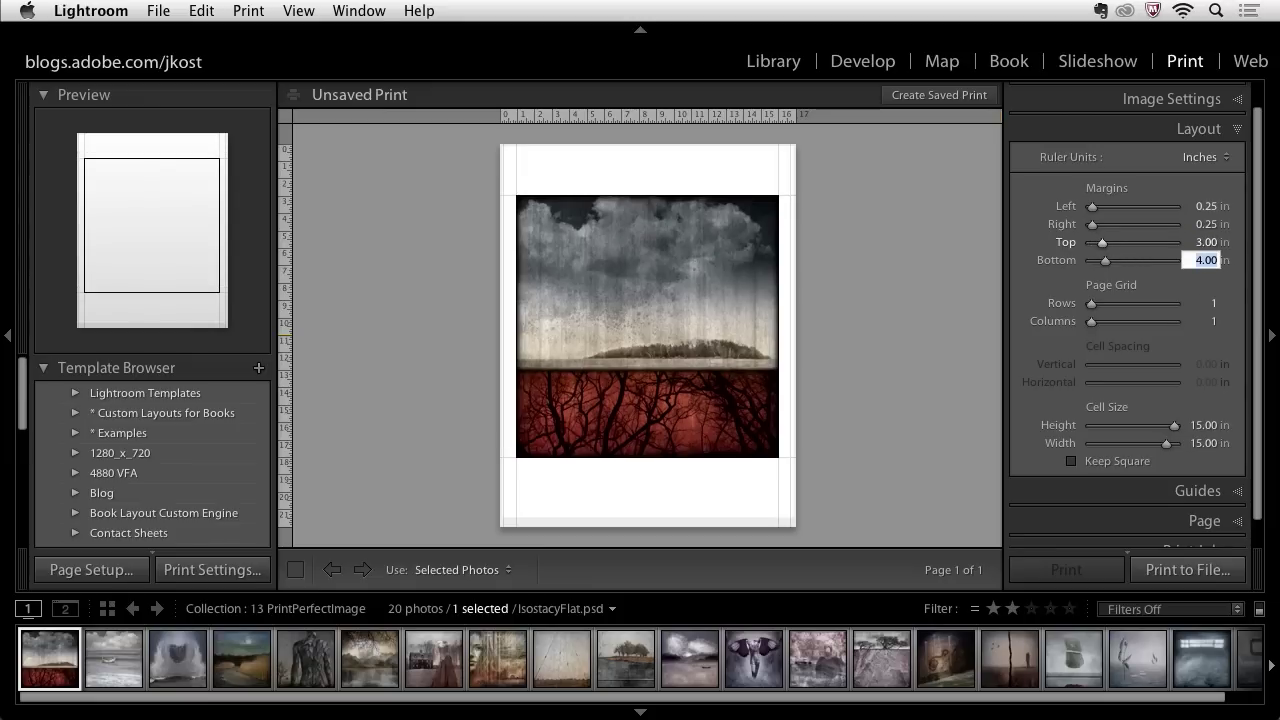
# - Set both the left and right page margins to 1 in
pyautogui.click(1208, 208)
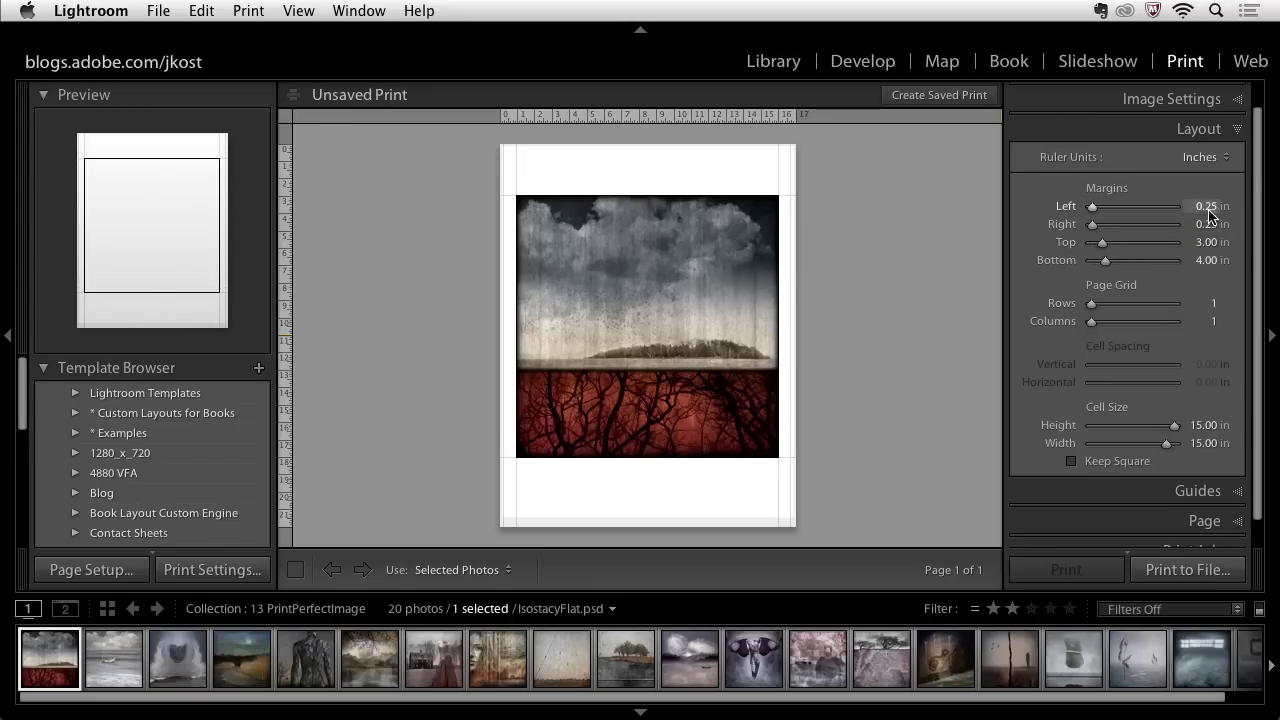
pyautogui.write('1')
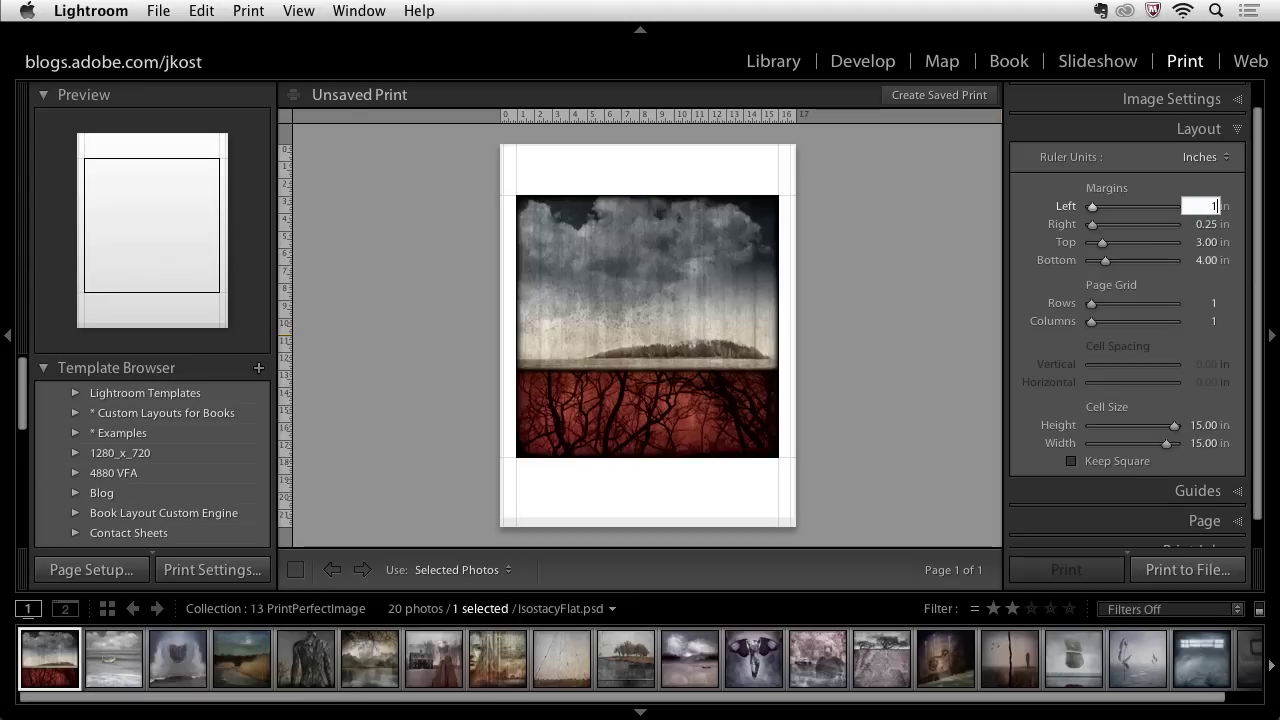
pyautogui.press('Tab')
pyautogui.write('1')
pyautogui.press('Tab')
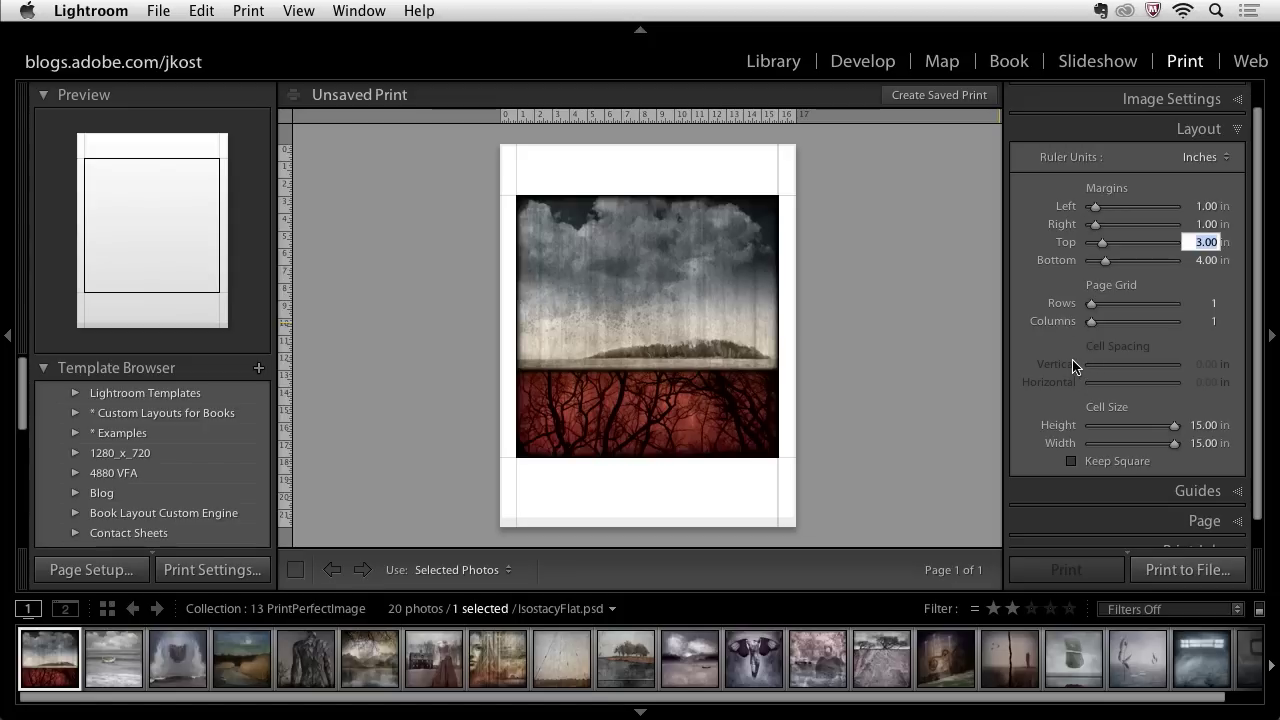
# - Enable the Dimensions guide for the image cell, then hide all guides on the page
pyautogui.scroll(-1, 1072, 368)
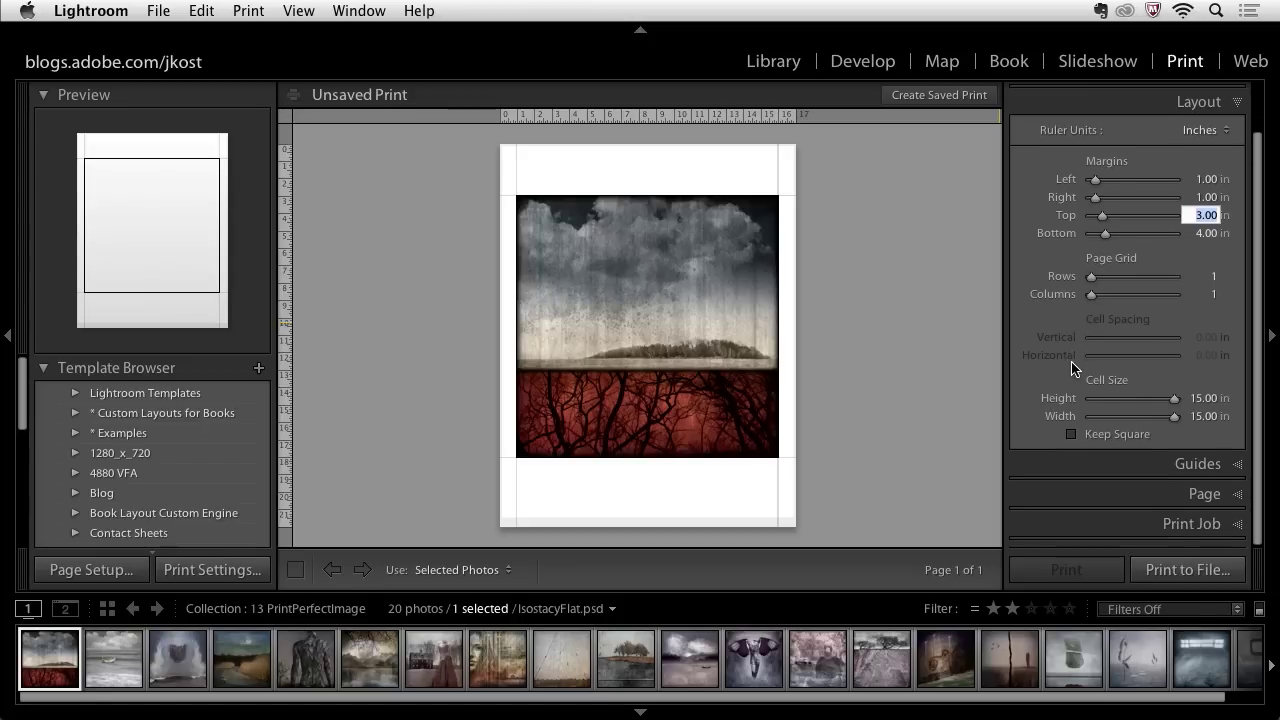
pyautogui.click(1108, 464)
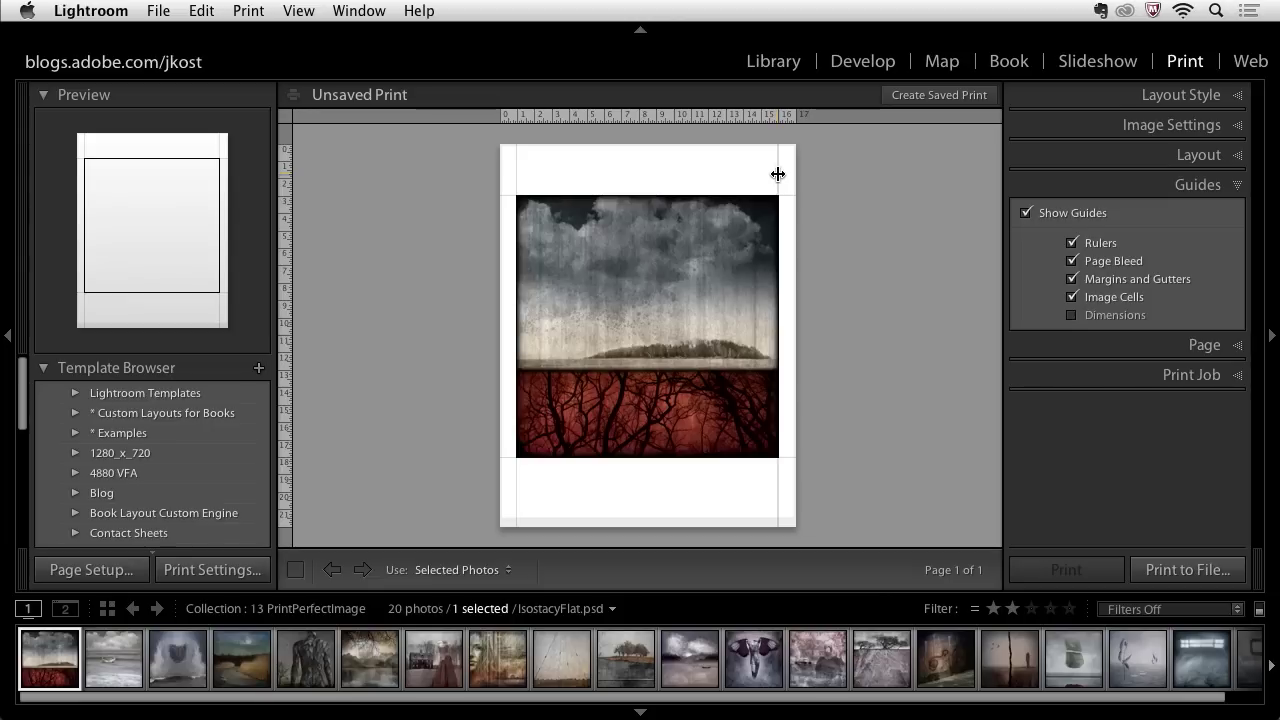
pyautogui.click(1072, 316)
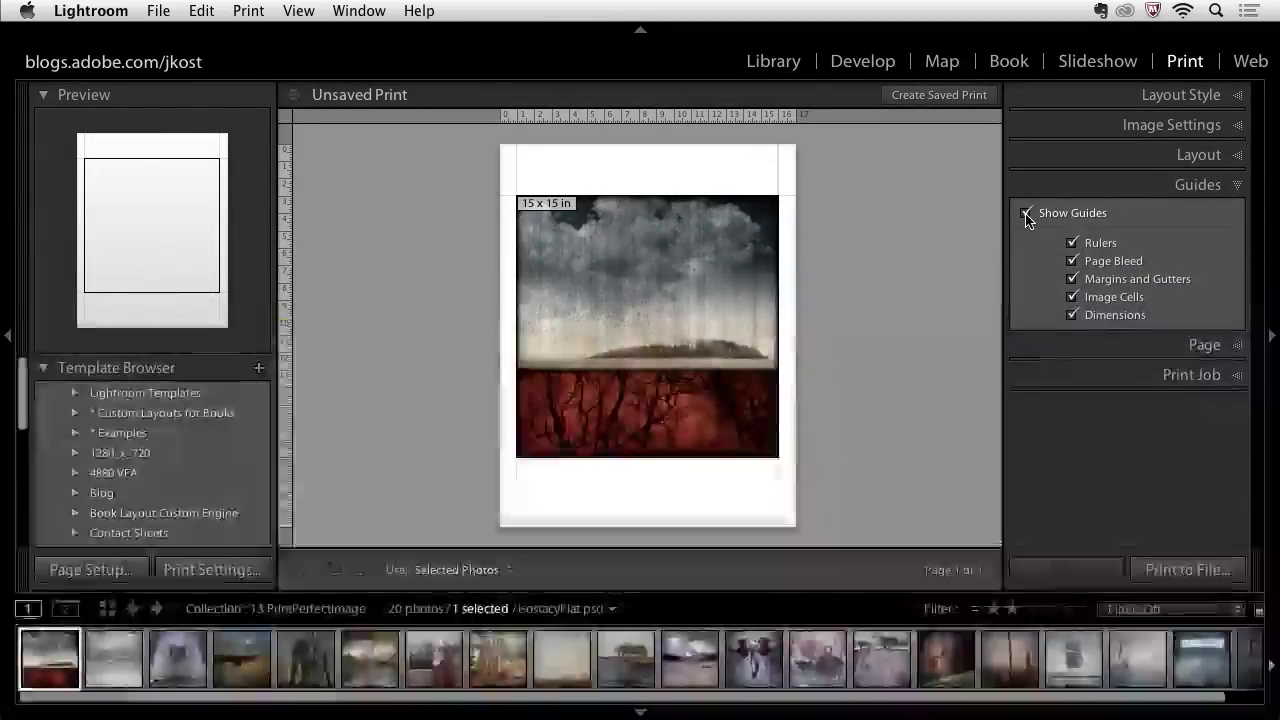
pyautogui.click(1025, 214)
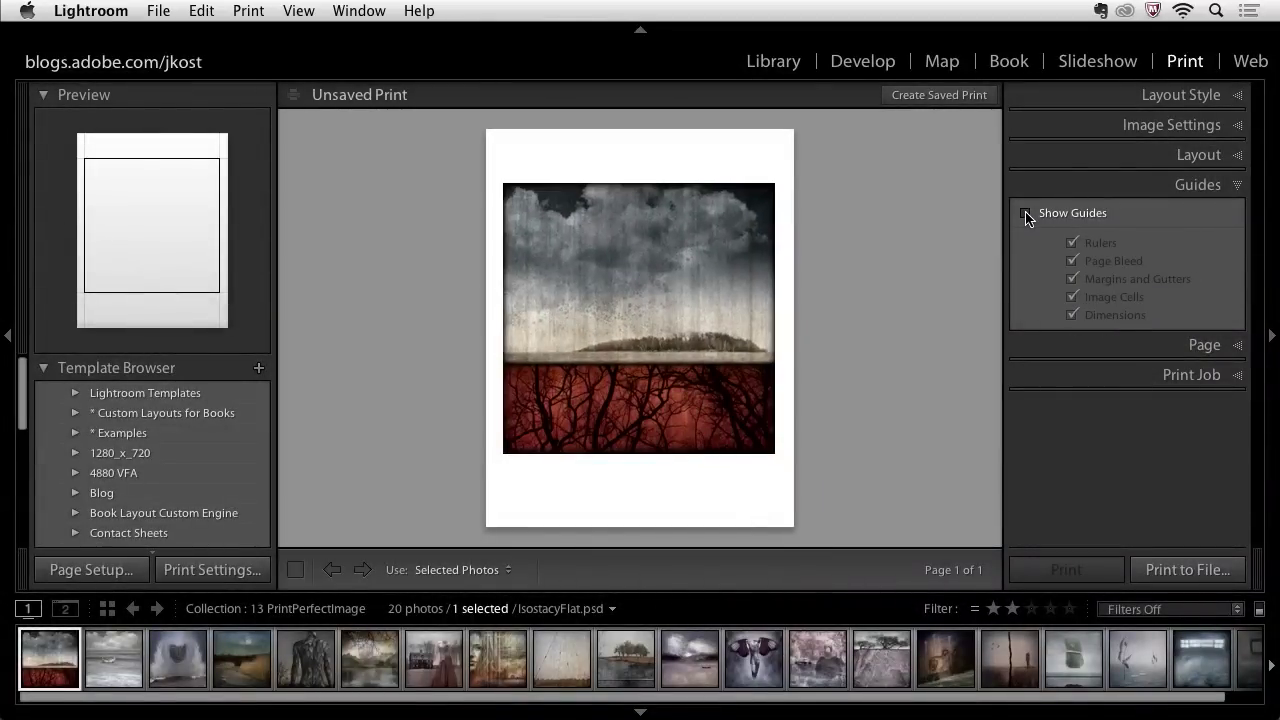
# - Try the Page Background Color option and turn it off again
pyautogui.click(1136, 346)
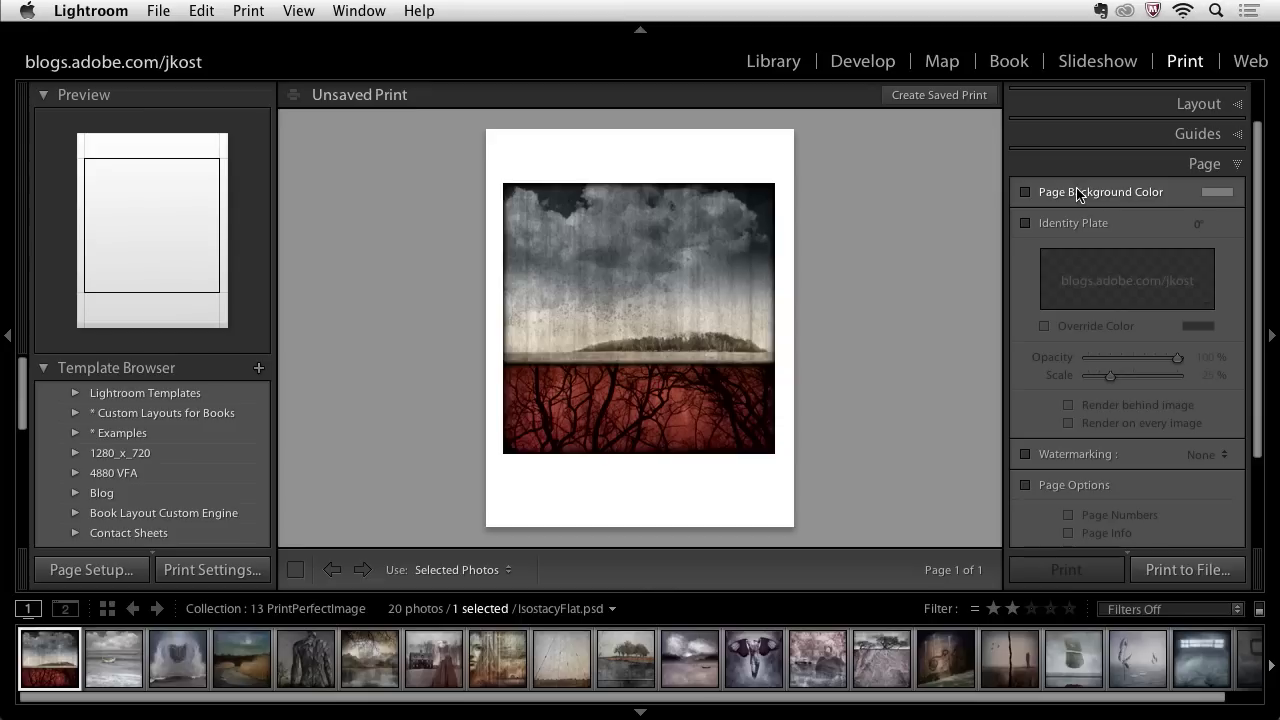
pyautogui.click(1078, 197)
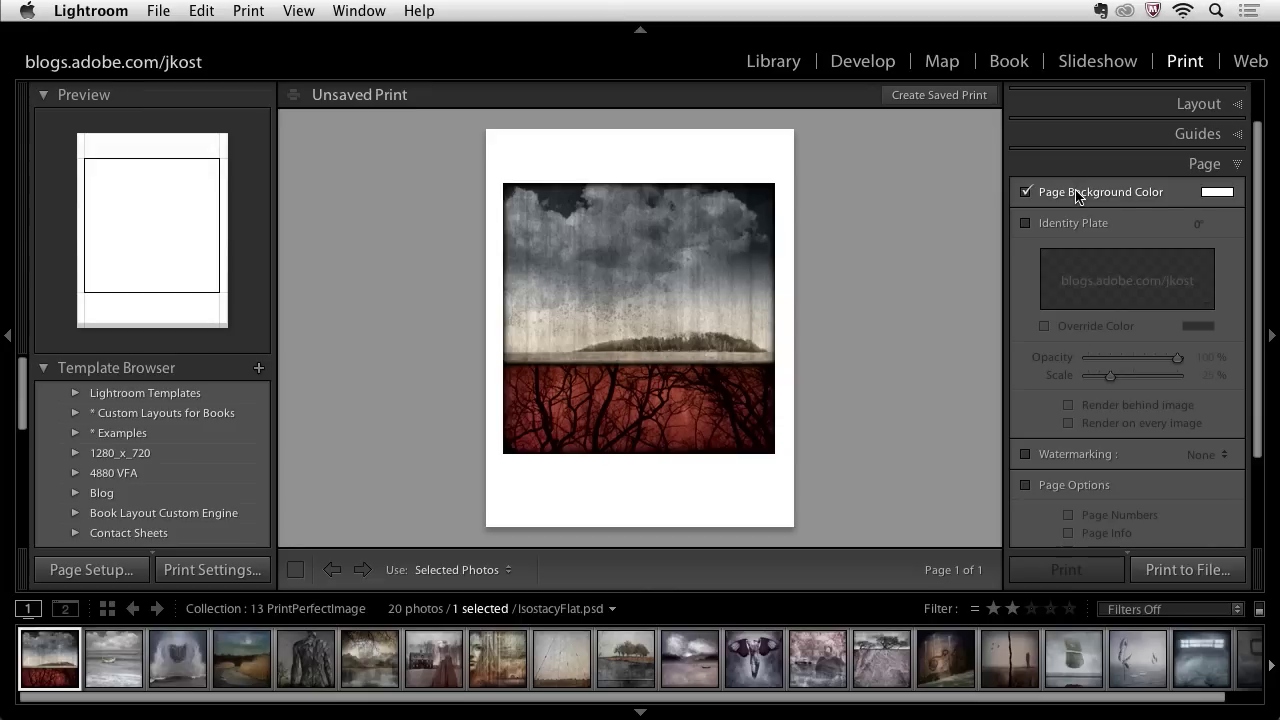
pyautogui.click(1079, 198)
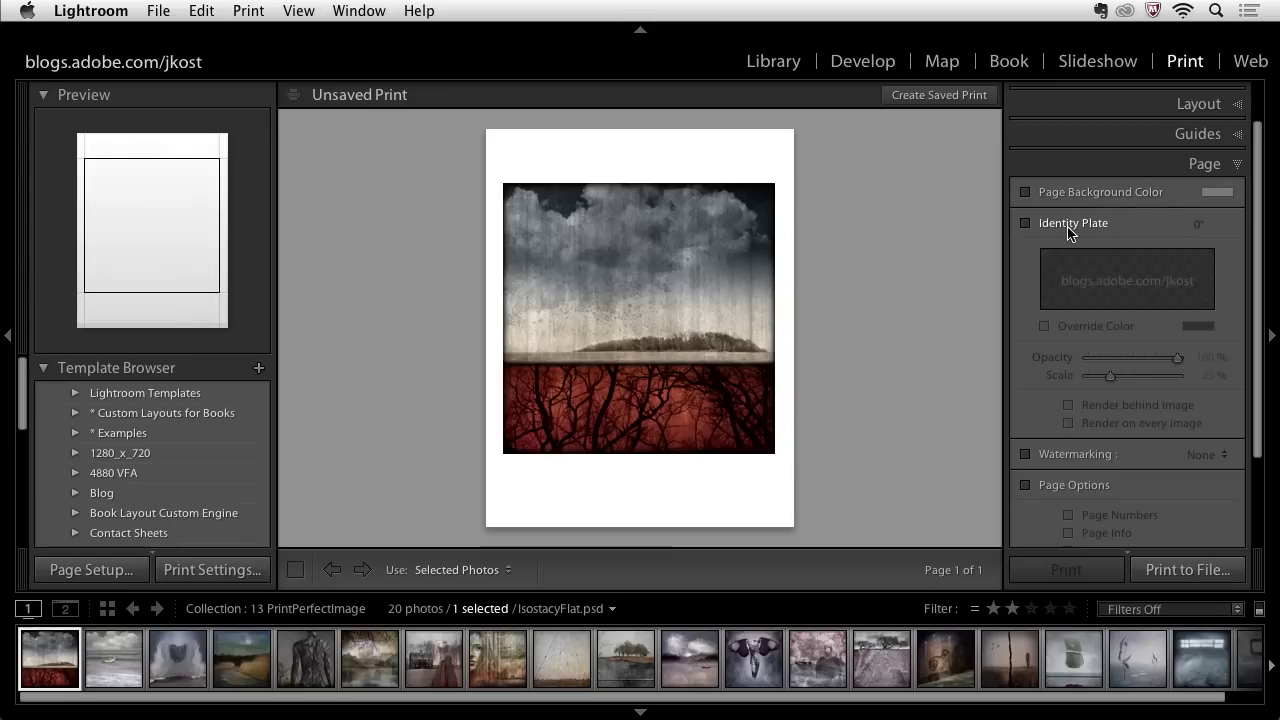
# - Try an identity plate with a black override colour at 69% scale, placed below the image, and turn it off again
pyautogui.scroll(-2, 1070, 230)
pyautogui.click(1063, 193)
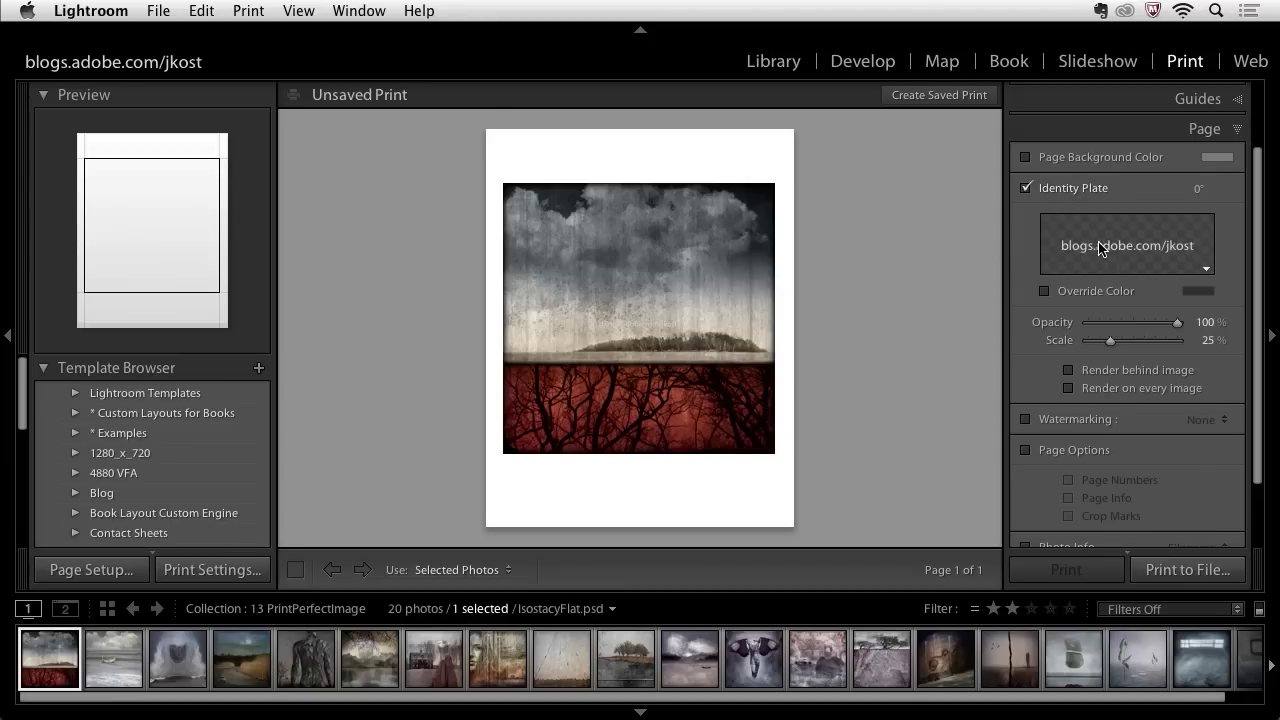
pyautogui.click(1044, 292)
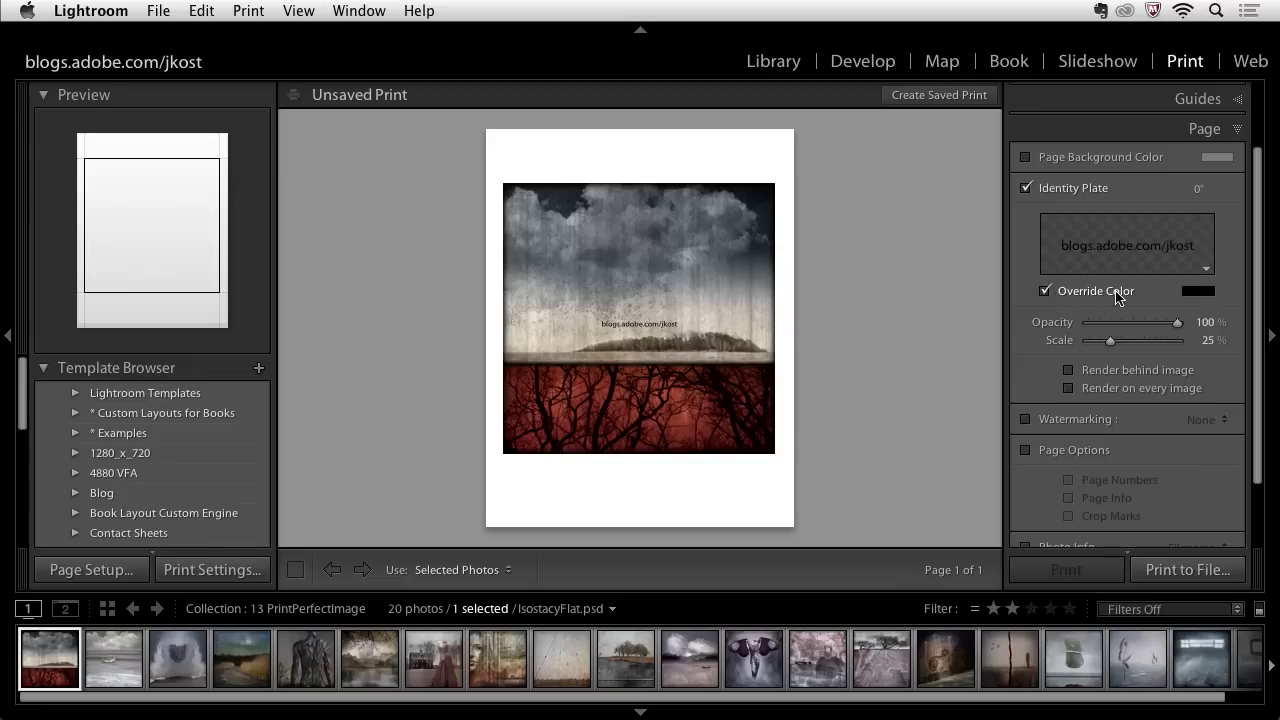
pyautogui.moveTo(1110, 341); pyautogui.dragTo(1149, 341)
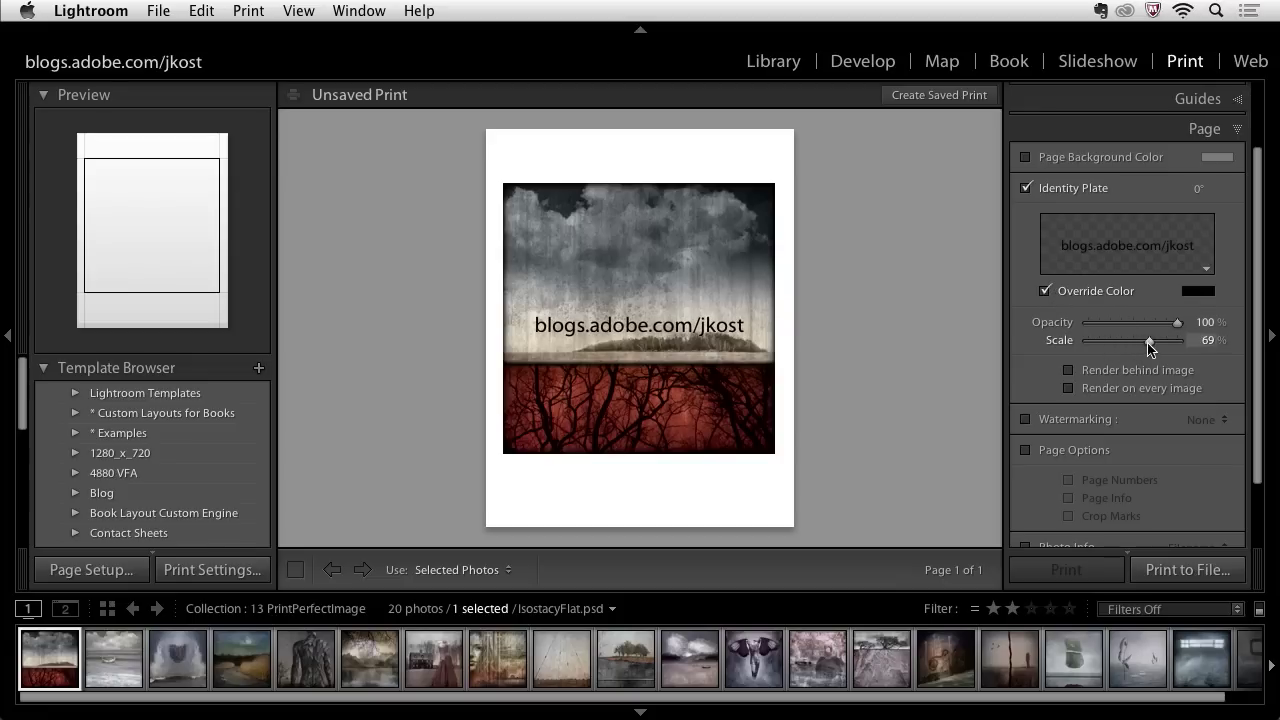
pyautogui.moveTo(698, 327); pyautogui.dragTo(703, 484)
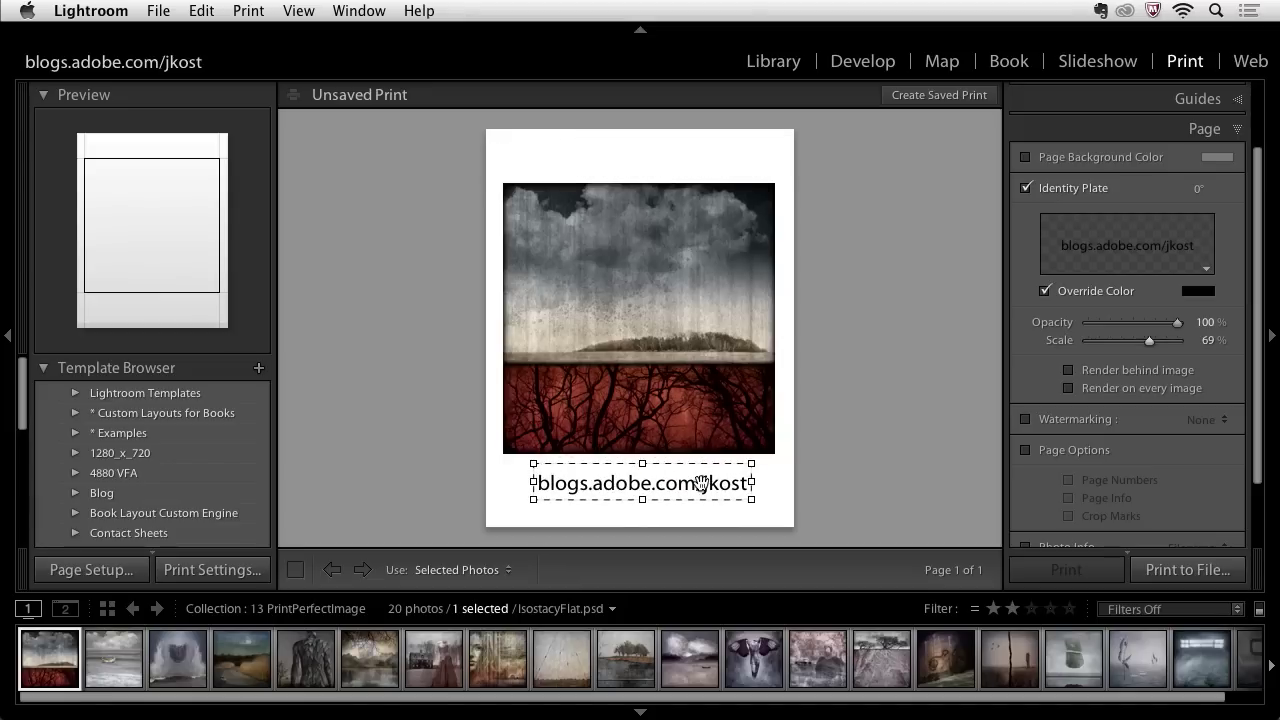
pyautogui.click(1026, 187)
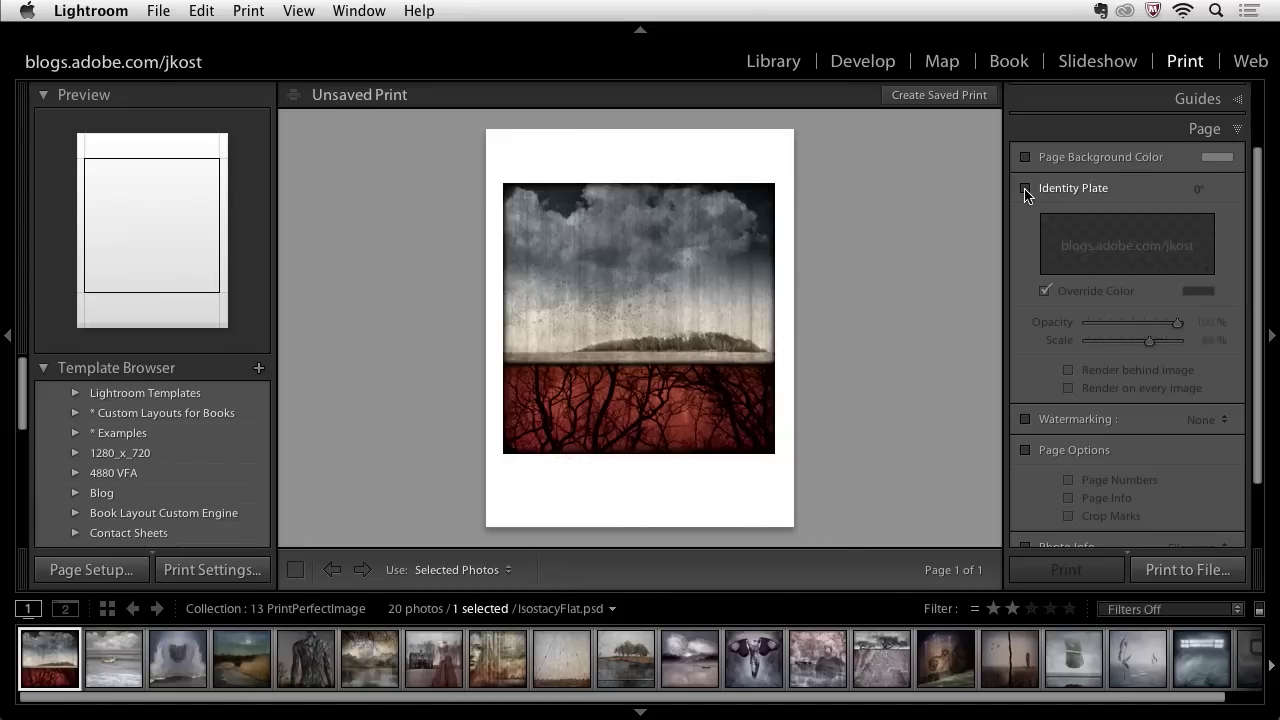
# - Try the page options Page Numbers, Page Info and Crop Marks, and turn Page Options off again
pyautogui.scroll(-1, 1077, 268)
pyautogui.scroll(-3, 1077, 268)
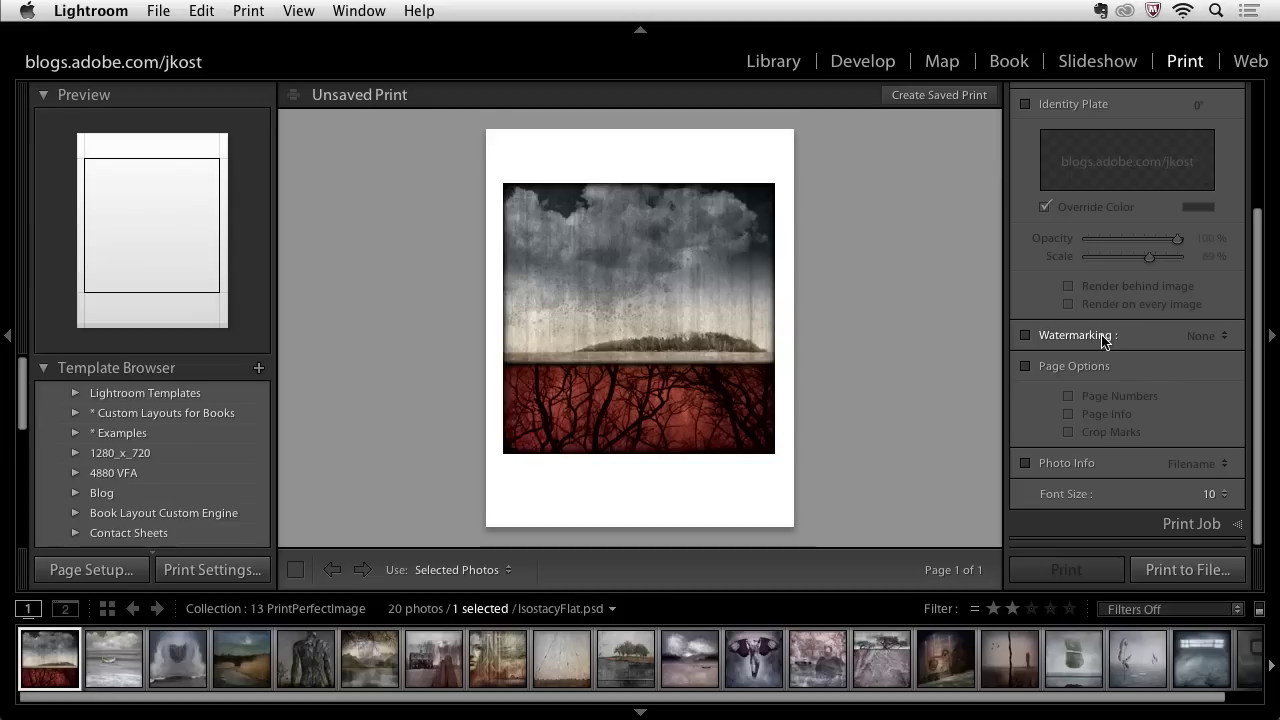
pyautogui.click(1026, 367)
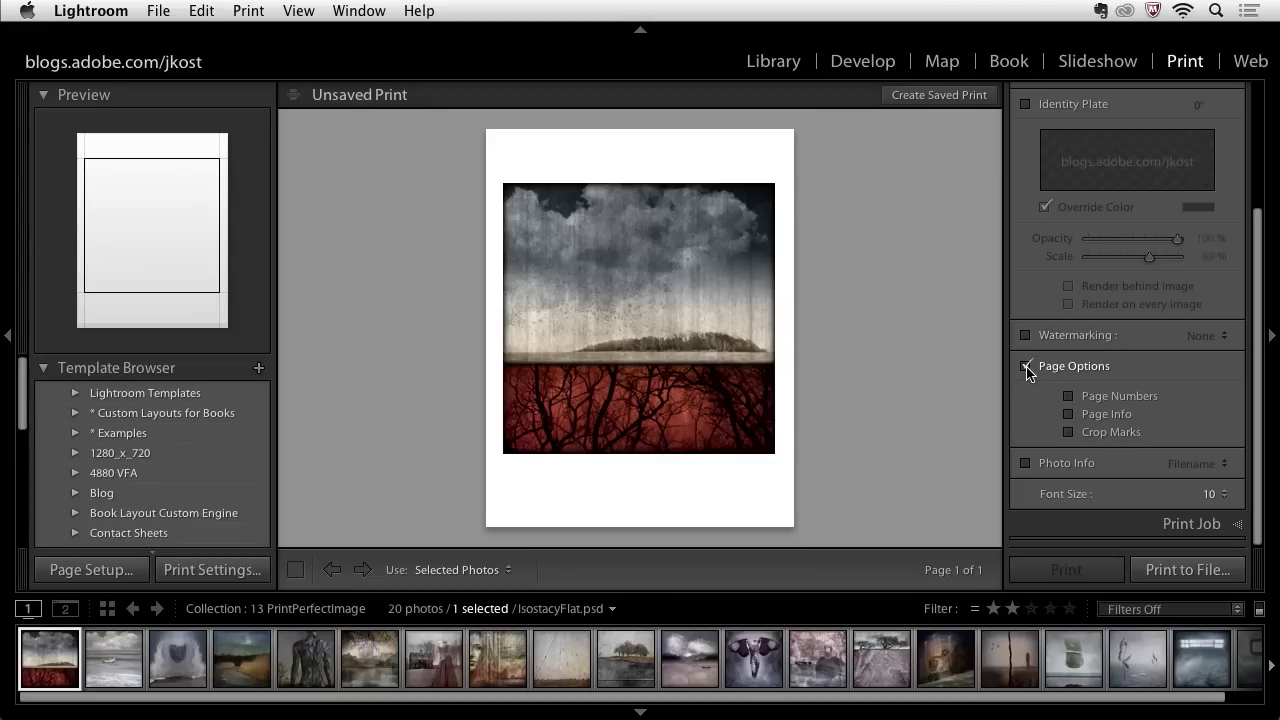
pyautogui.click(1068, 414)
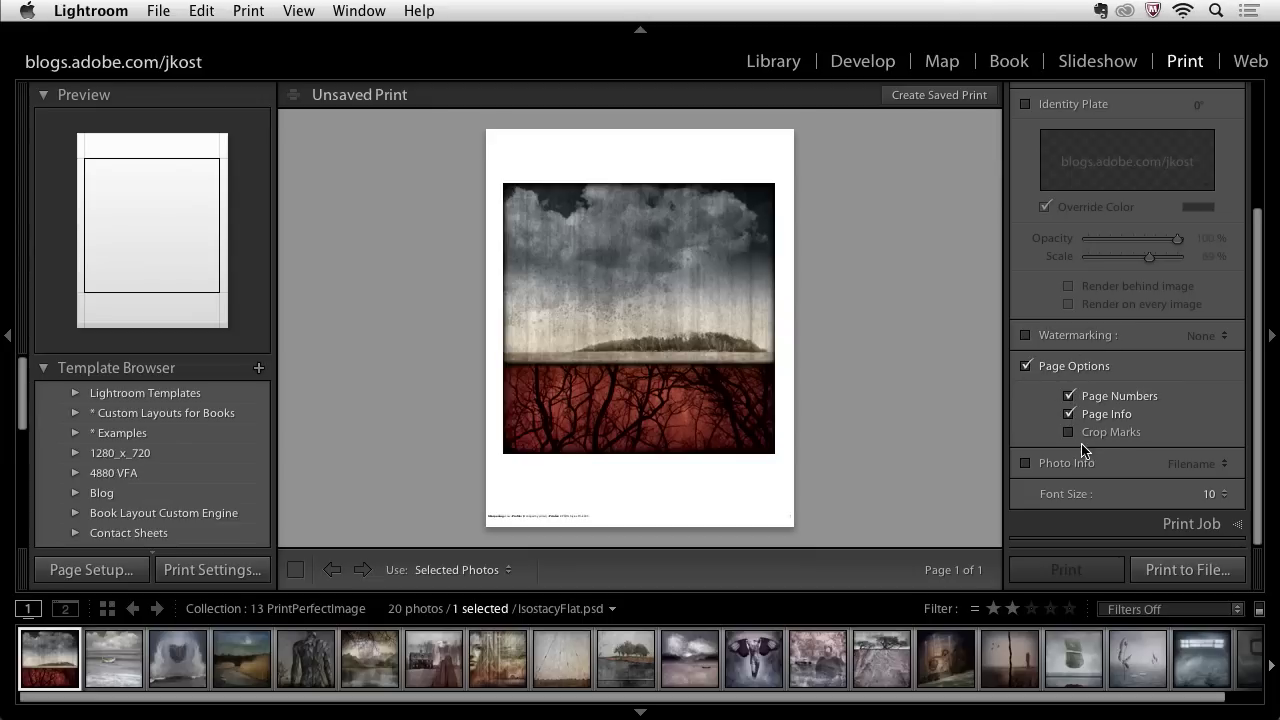
pyautogui.click(1069, 433)
pyautogui.click(1026, 366)
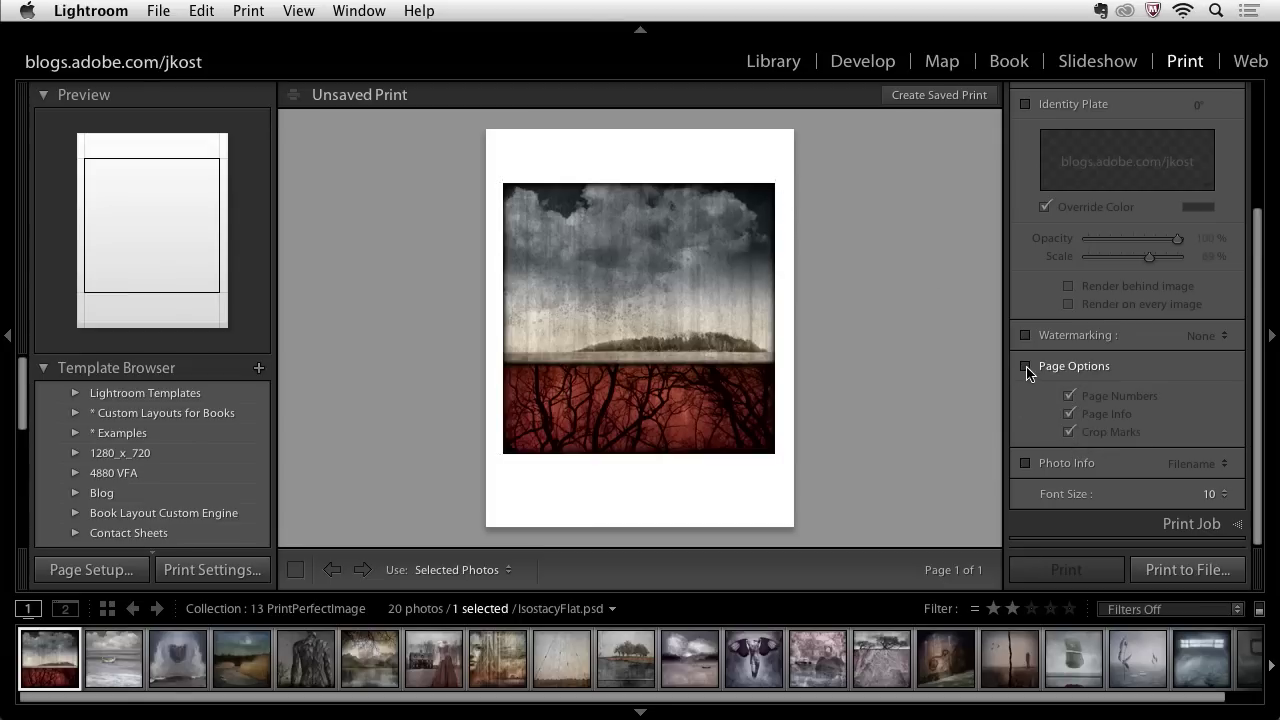
# - Try Filename as the photo info, look through the other photo info choices, and turn Photo Info off again
pyautogui.click(1025, 464)
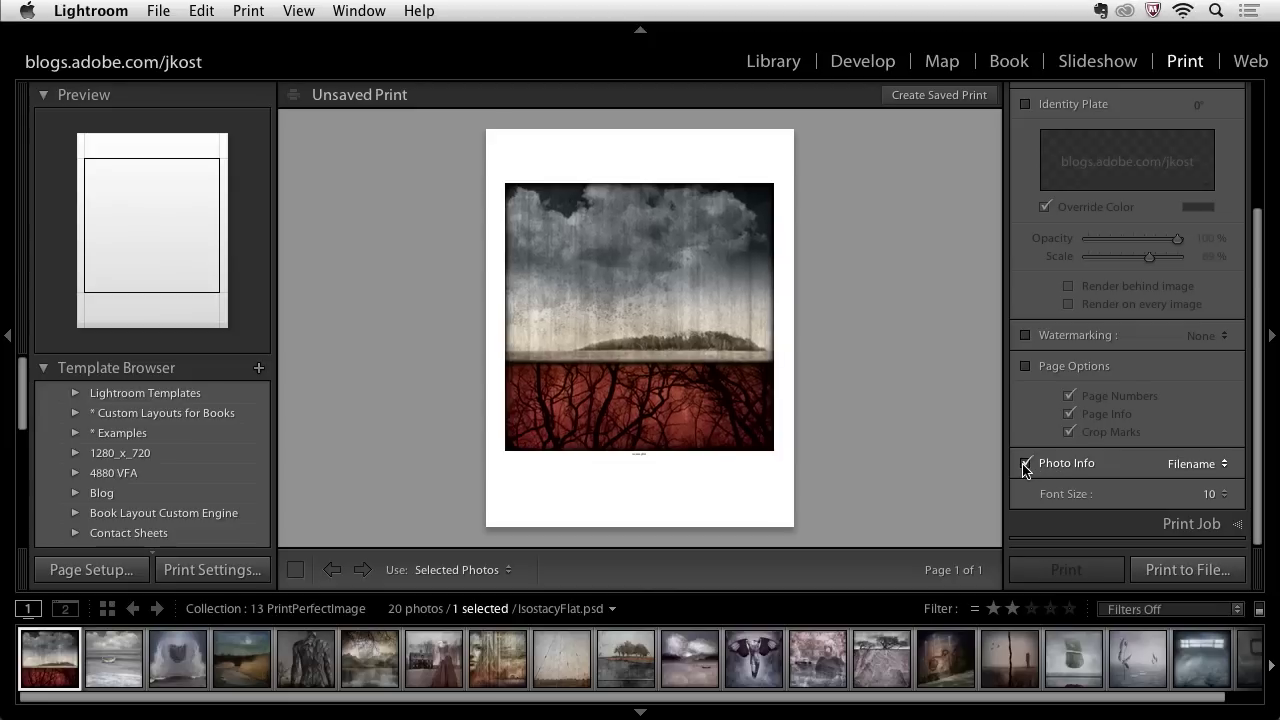
pyautogui.click(1195, 463)
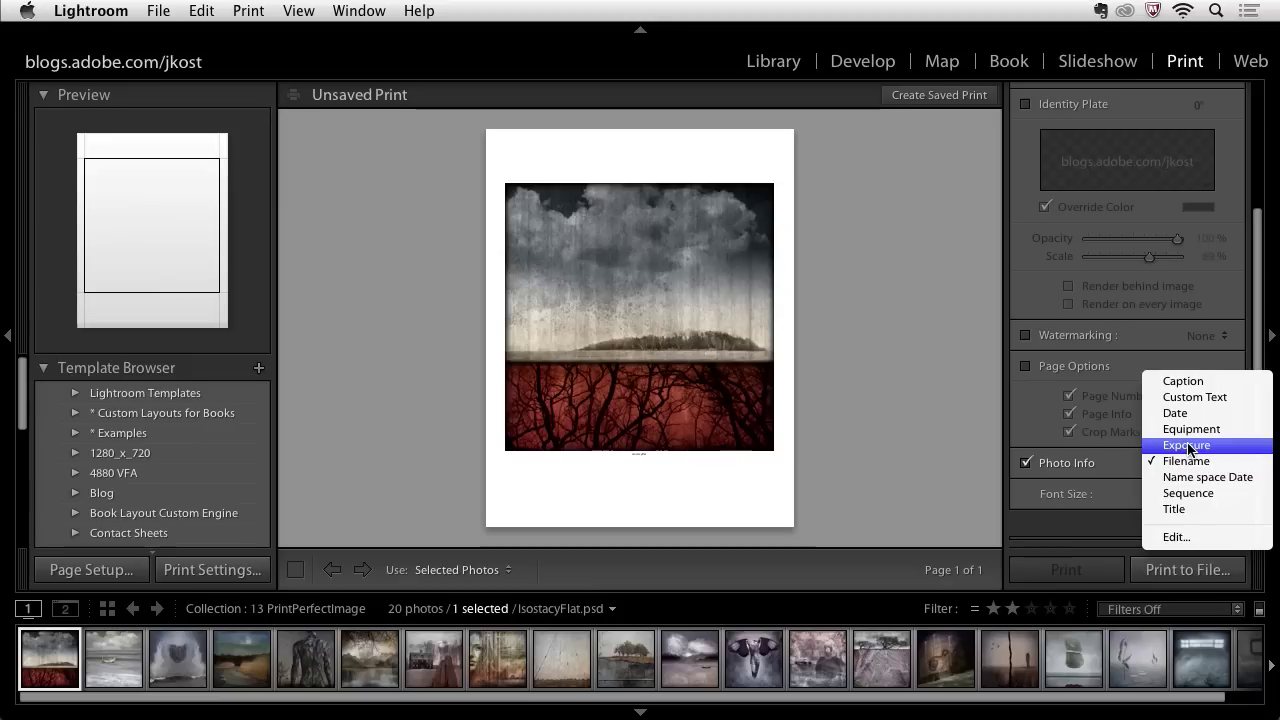
pyautogui.click(1127, 454)
pyautogui.click(1025, 463)
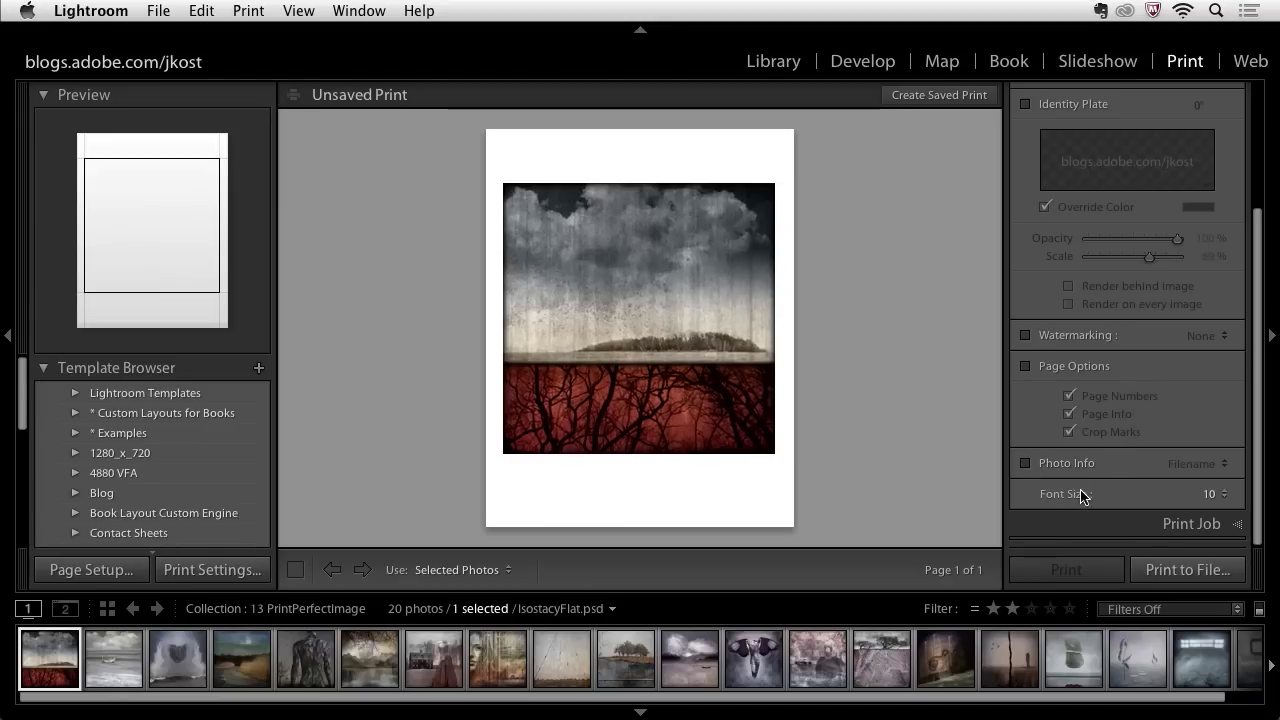
# - Set the print job's output destination to Printer instead of a JPEG file
pyautogui.click(1094, 524)
pyautogui.scroll(1, 1137, 271)
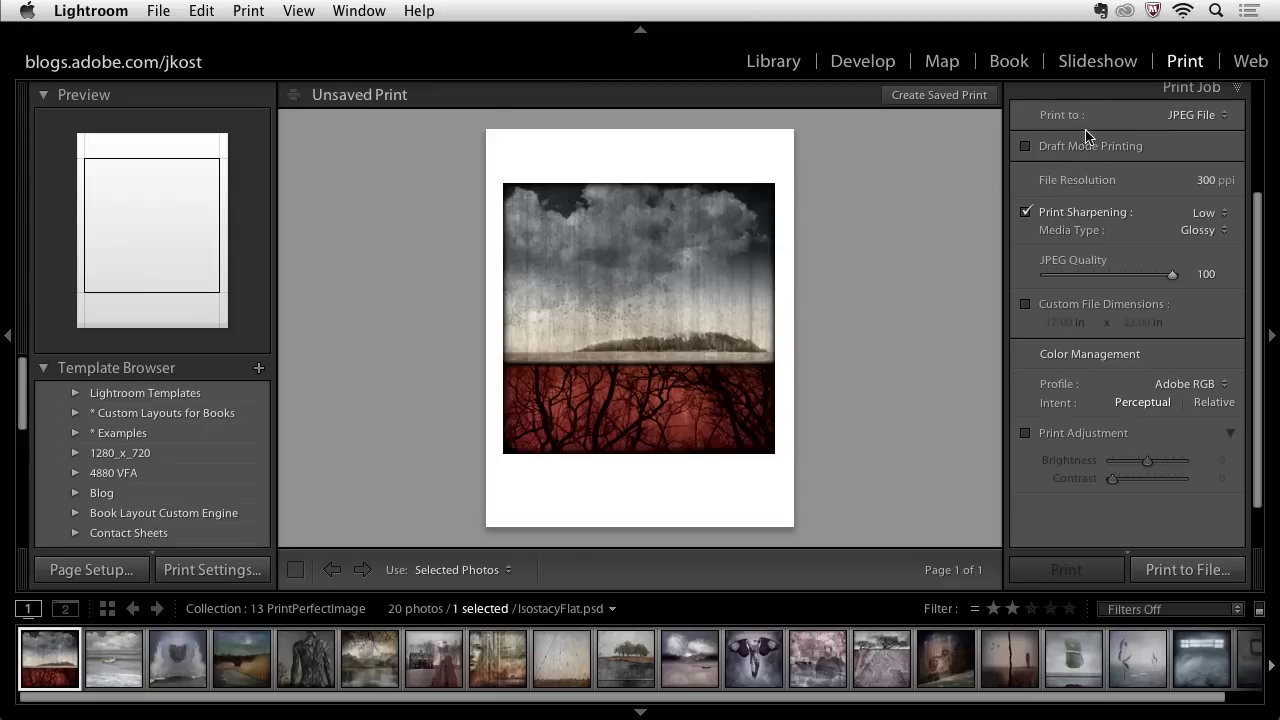
pyautogui.click(1205, 115)
pyautogui.click(1206, 100)
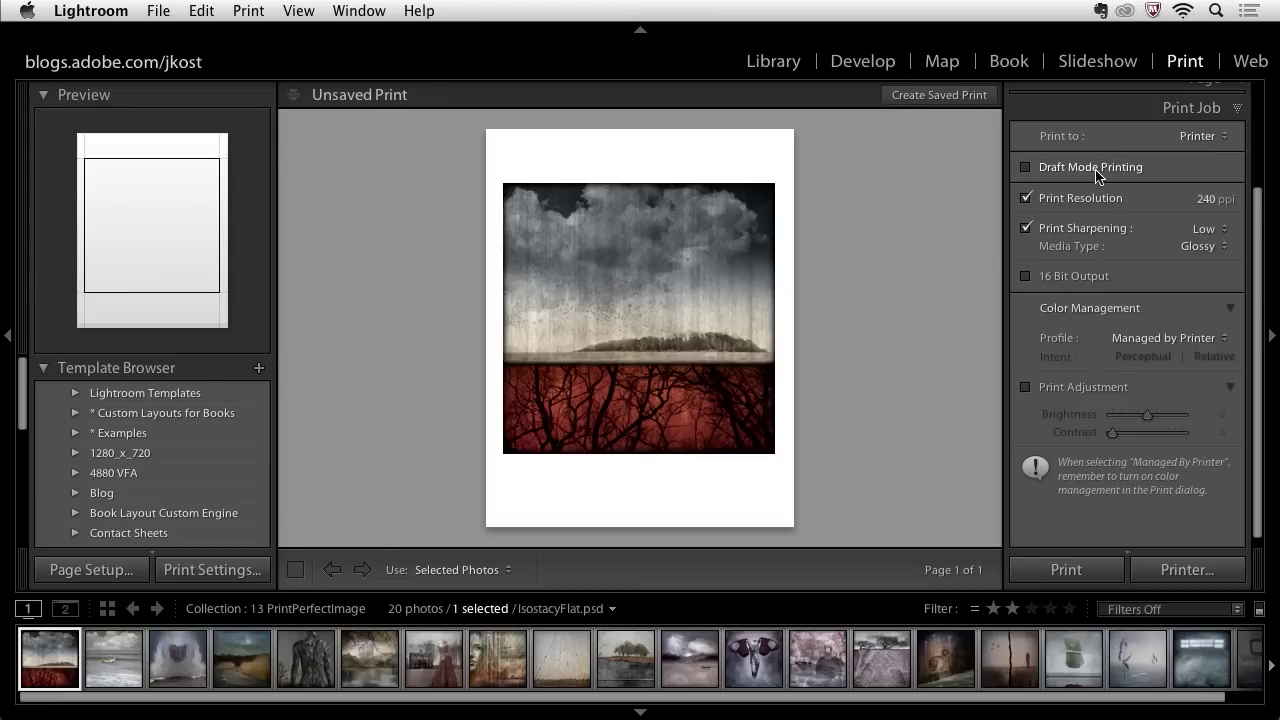
# - Disable the fixed Print Resolution for the print job
pyautogui.click(1026, 198)
pyautogui.click(1027, 199)
pyautogui.click(1028, 201)
# - Set the print sharpening's media type to Matte and its amount to Standard
pyautogui.click(1193, 248)
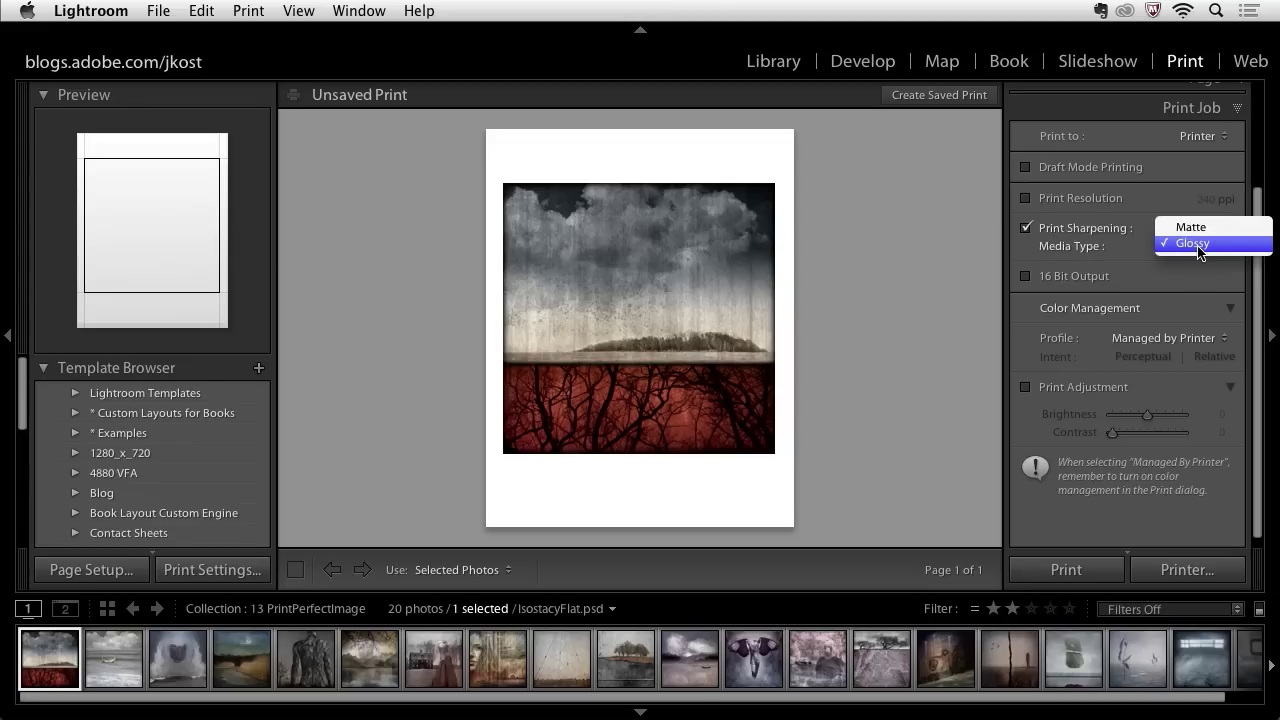
pyautogui.click(1199, 229)
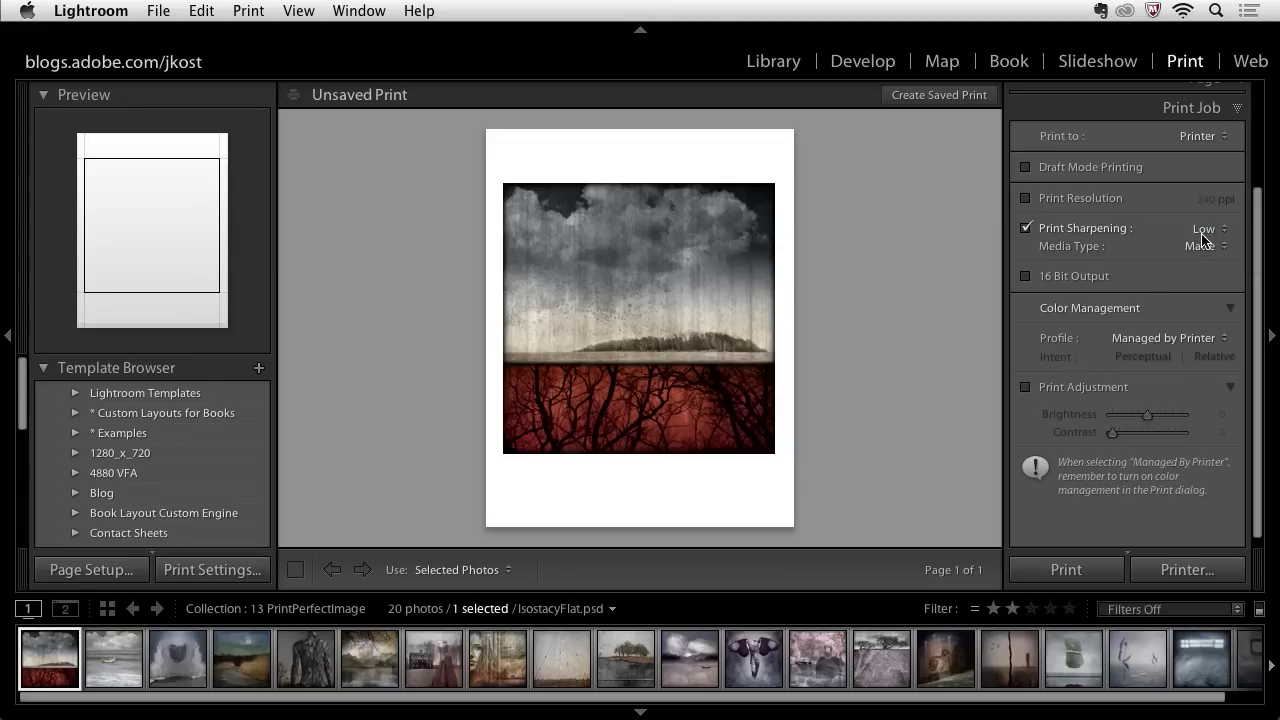
pyautogui.click(1205, 236)
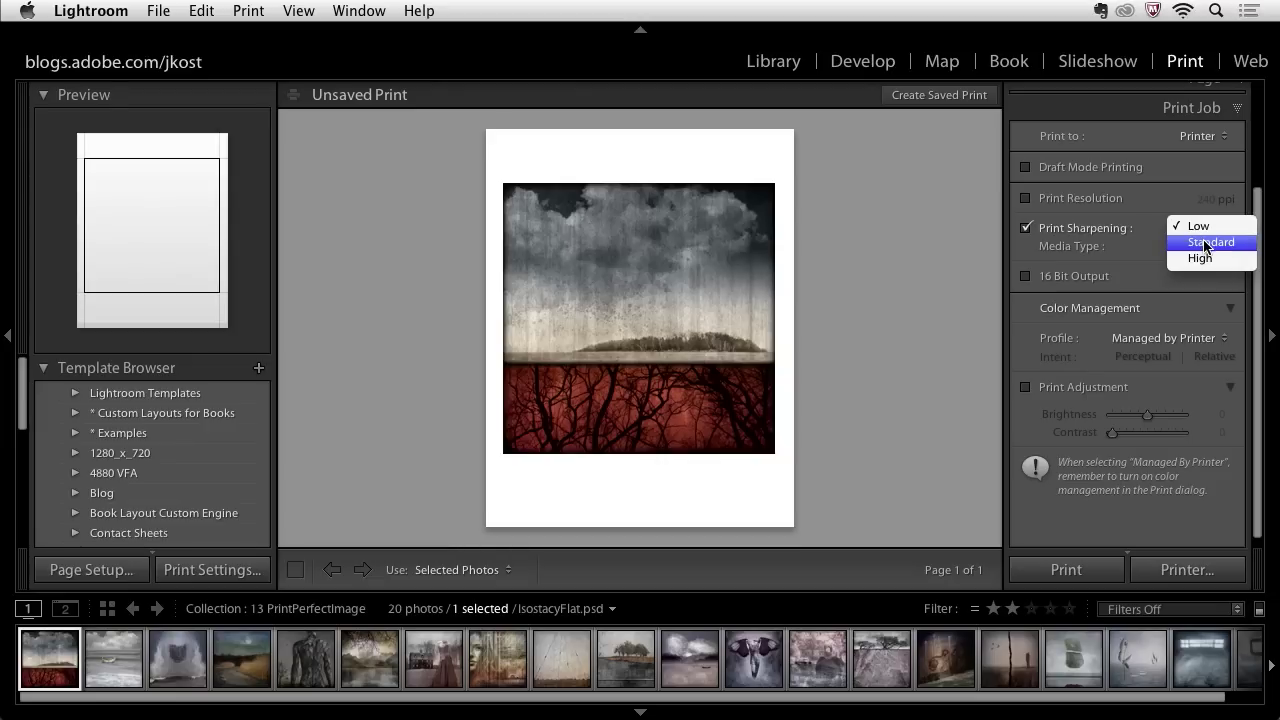
pyautogui.click(1206, 243)
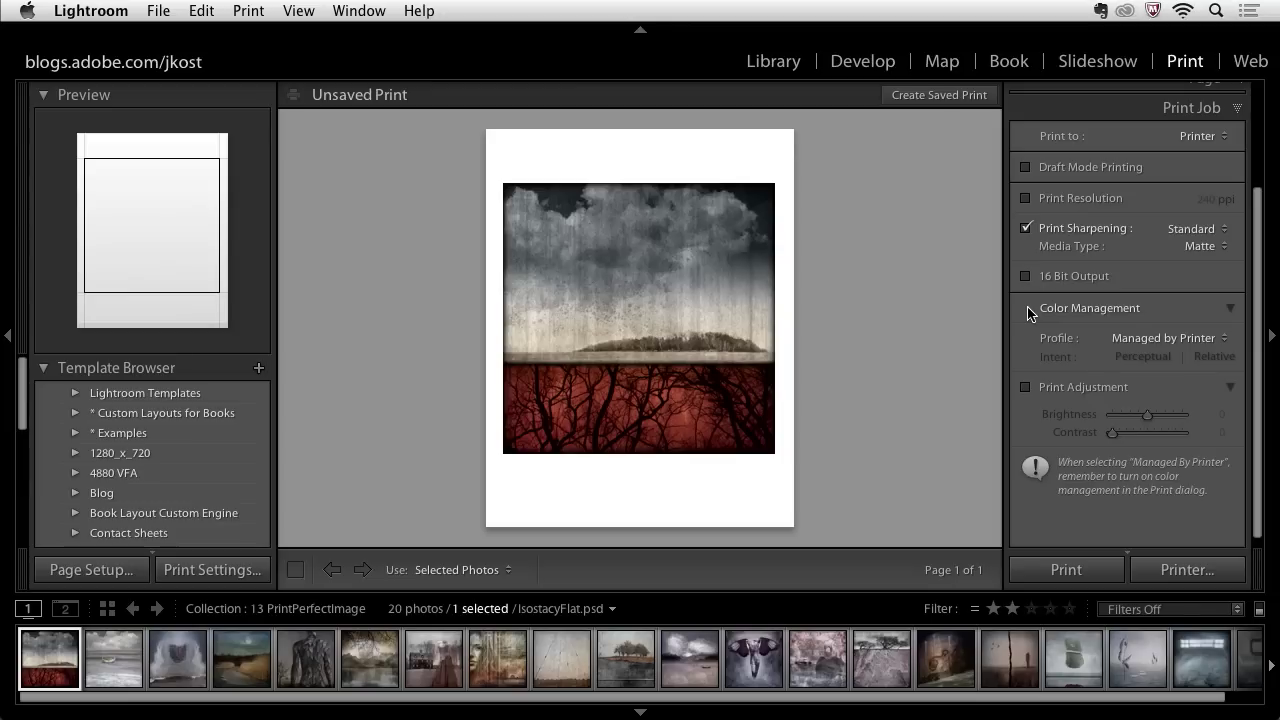
# - Review the printer profiles offered for colour management and set the print job's profile to Pro4800 VFAP_MK
pyautogui.click(1187, 339)
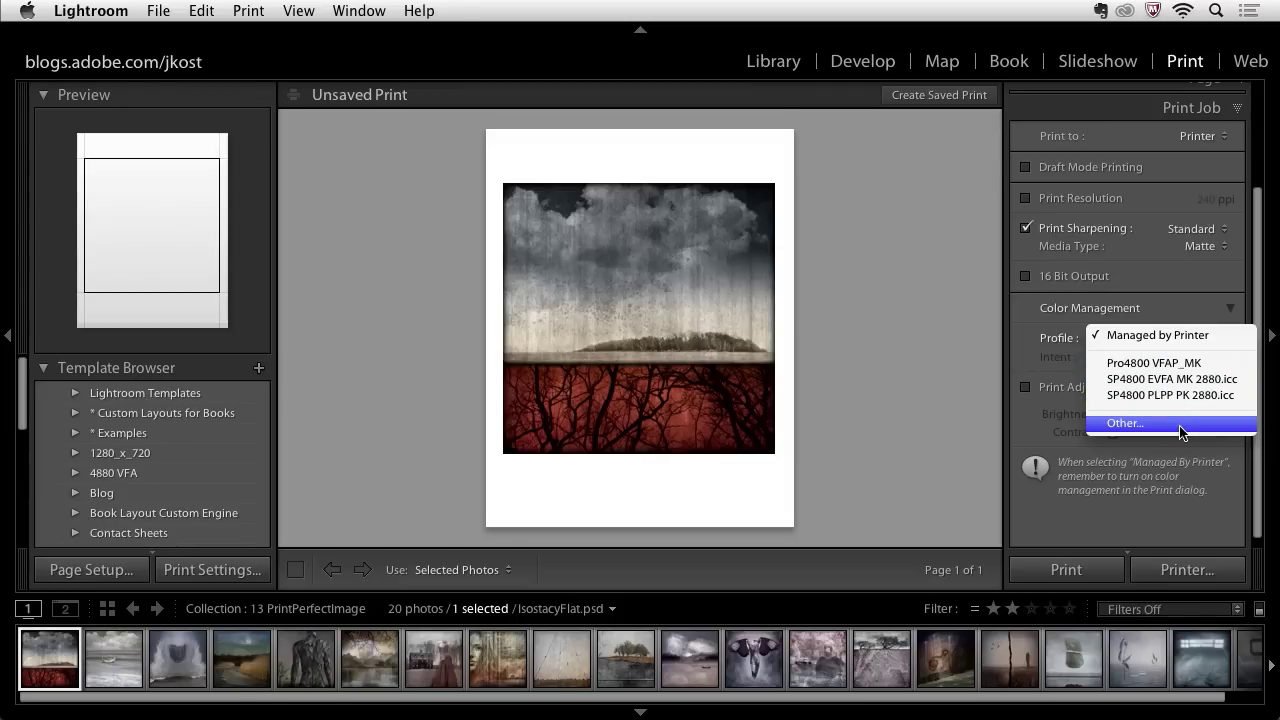
pyautogui.click(1125, 423)
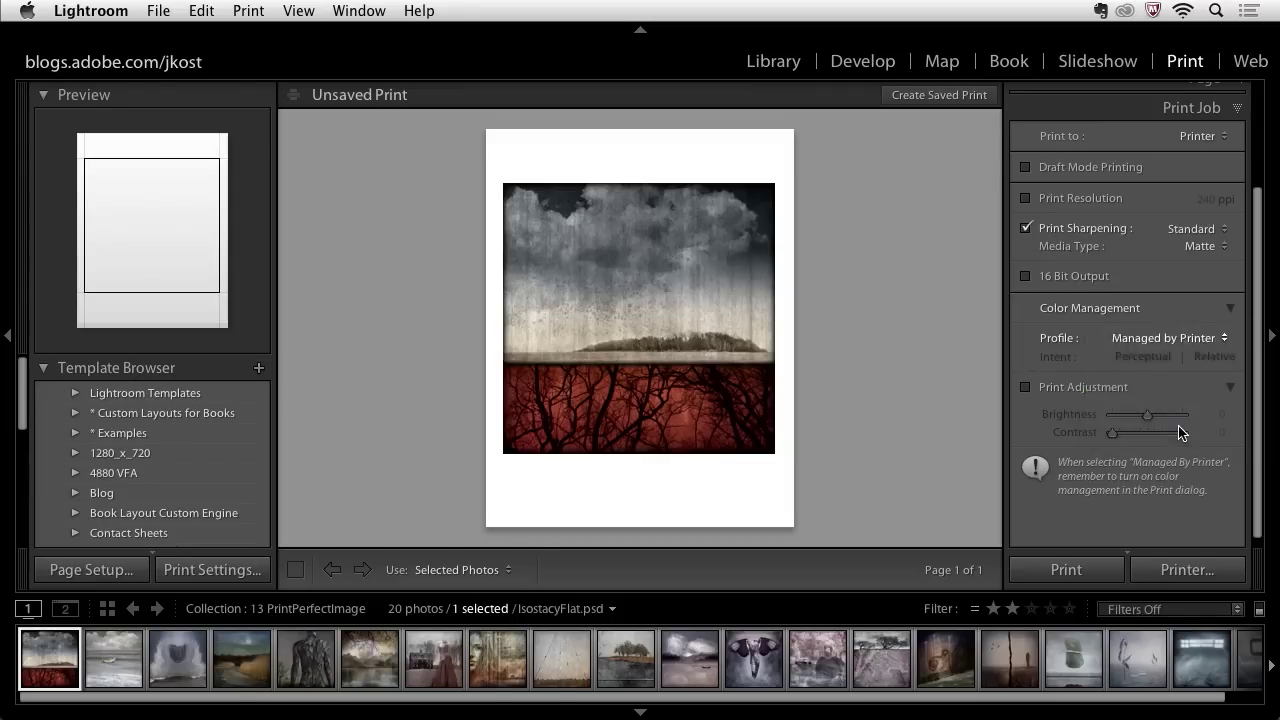
pyautogui.scroll(-10, 460, 205)
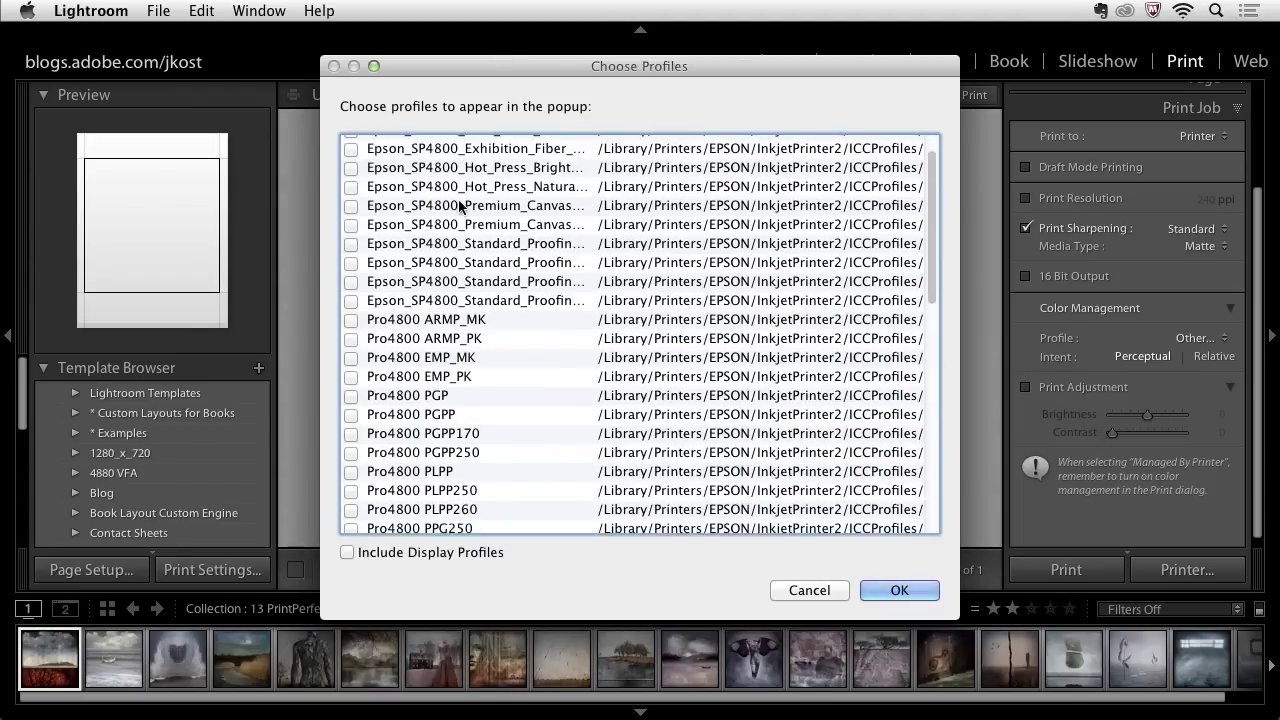
pyautogui.scroll(-5, 457, 207)
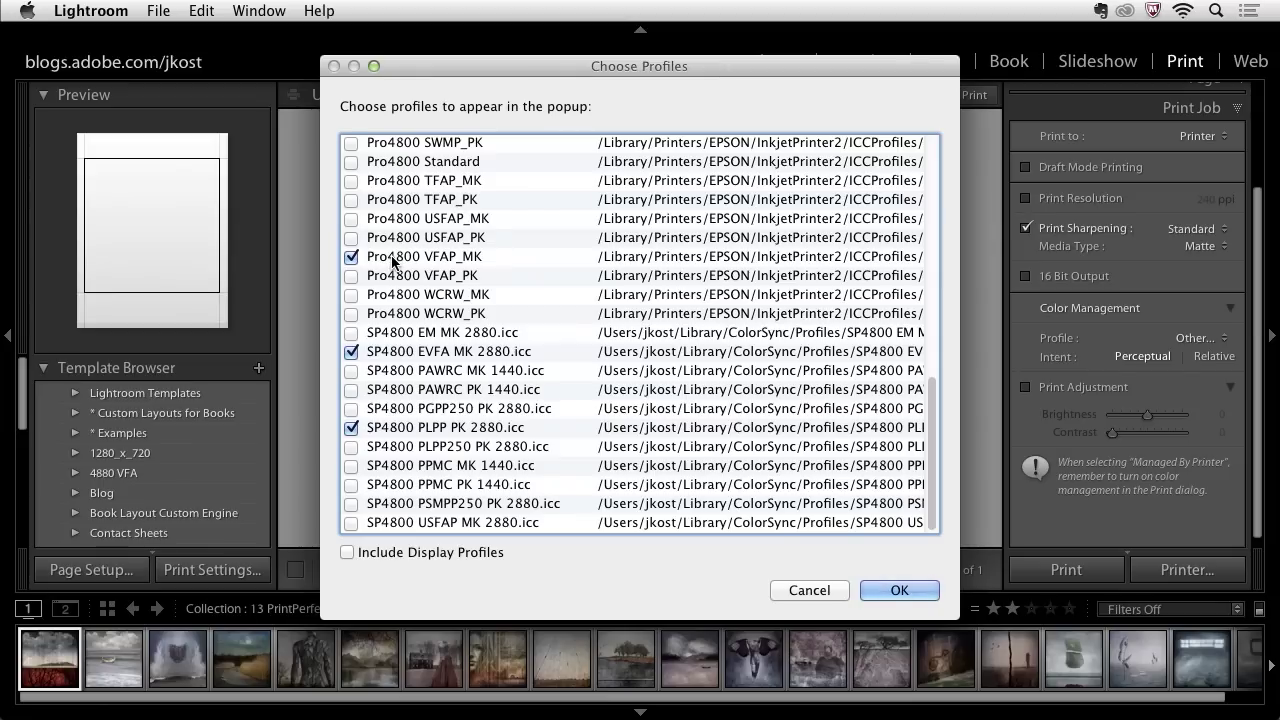
pyautogui.click(900, 590)
pyautogui.click(1160, 338)
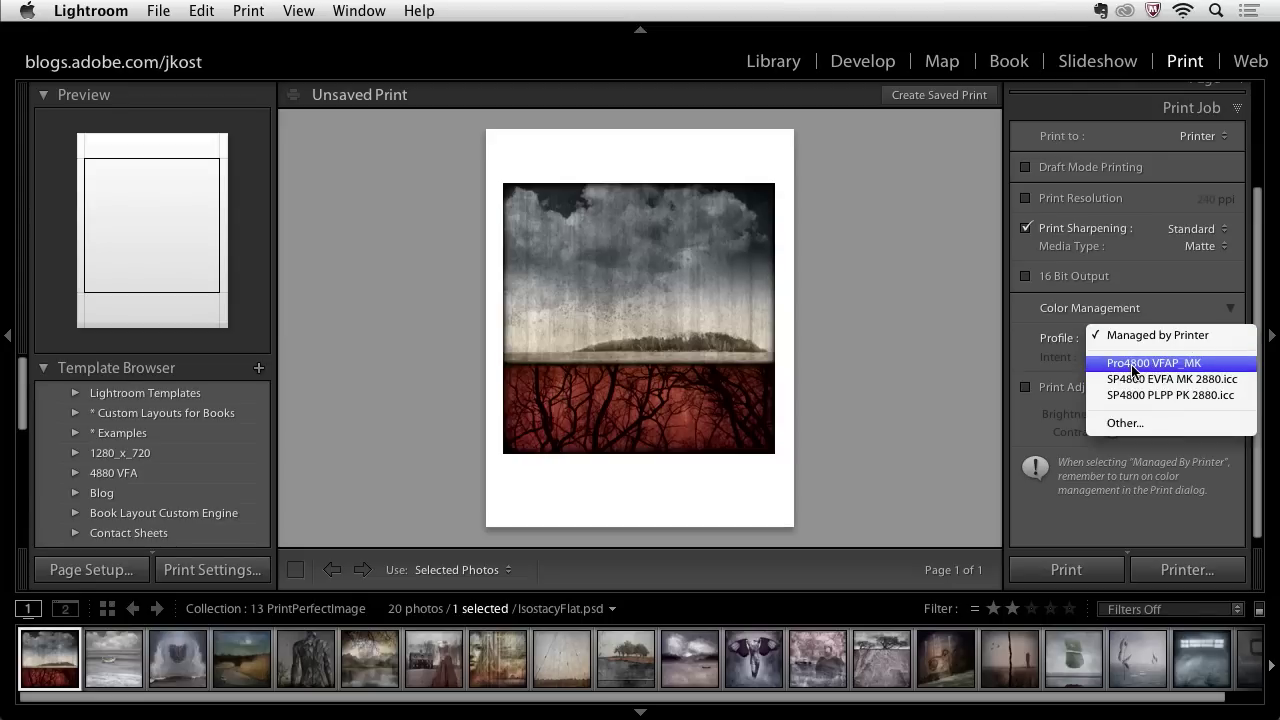
pyautogui.click(1162, 367)
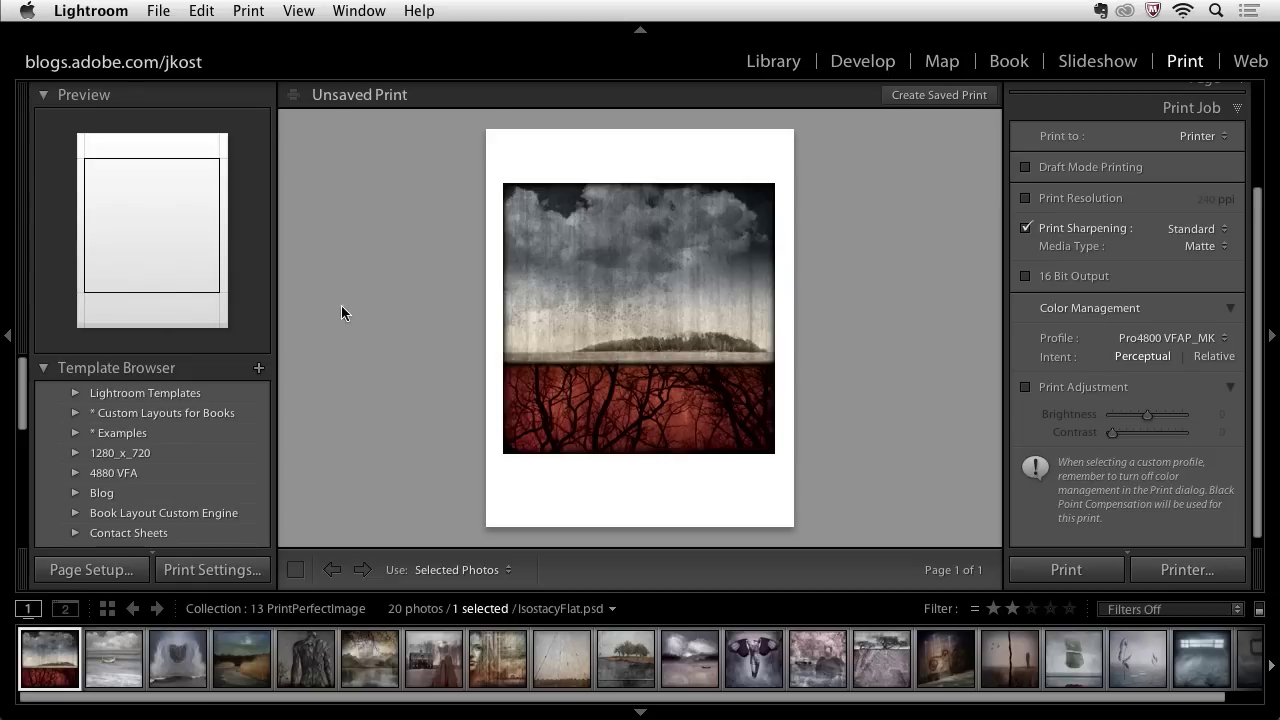
# - Save the current print settings as a template named "15 x 15 on 17 x 22 VFAP" in the User Templates folder
pyautogui.click(259, 370)
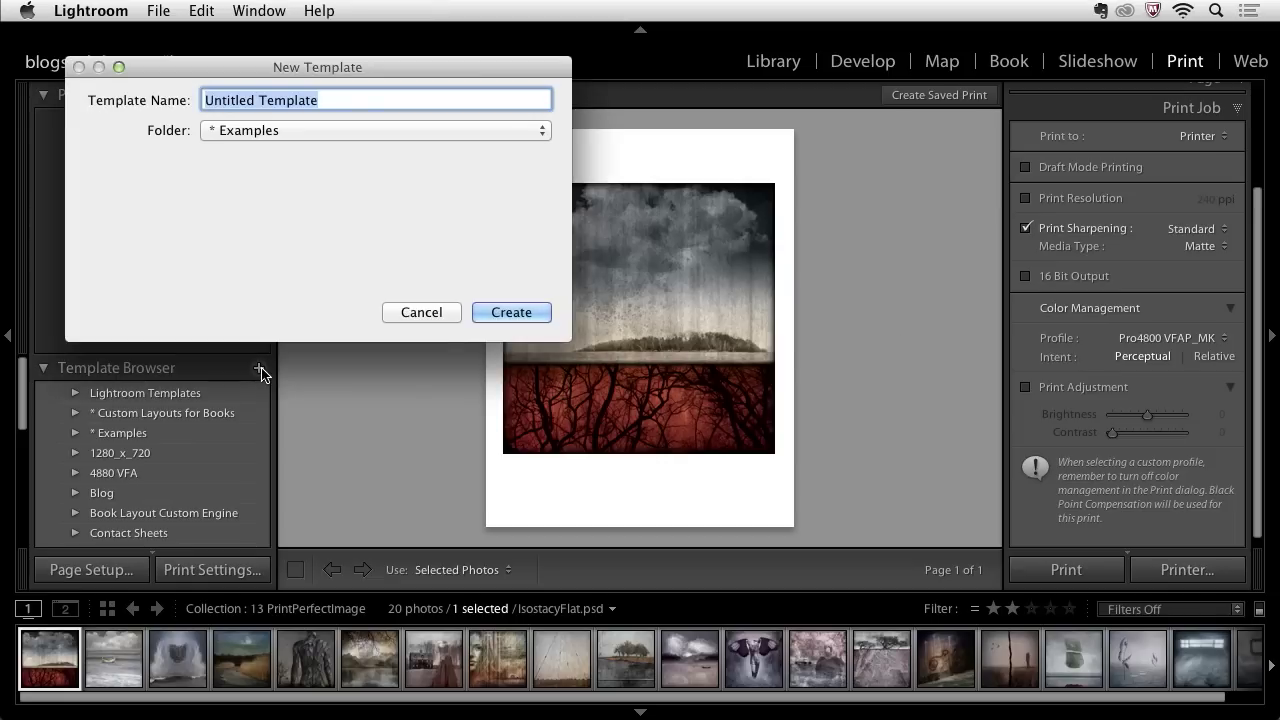
pyautogui.write('15 ')
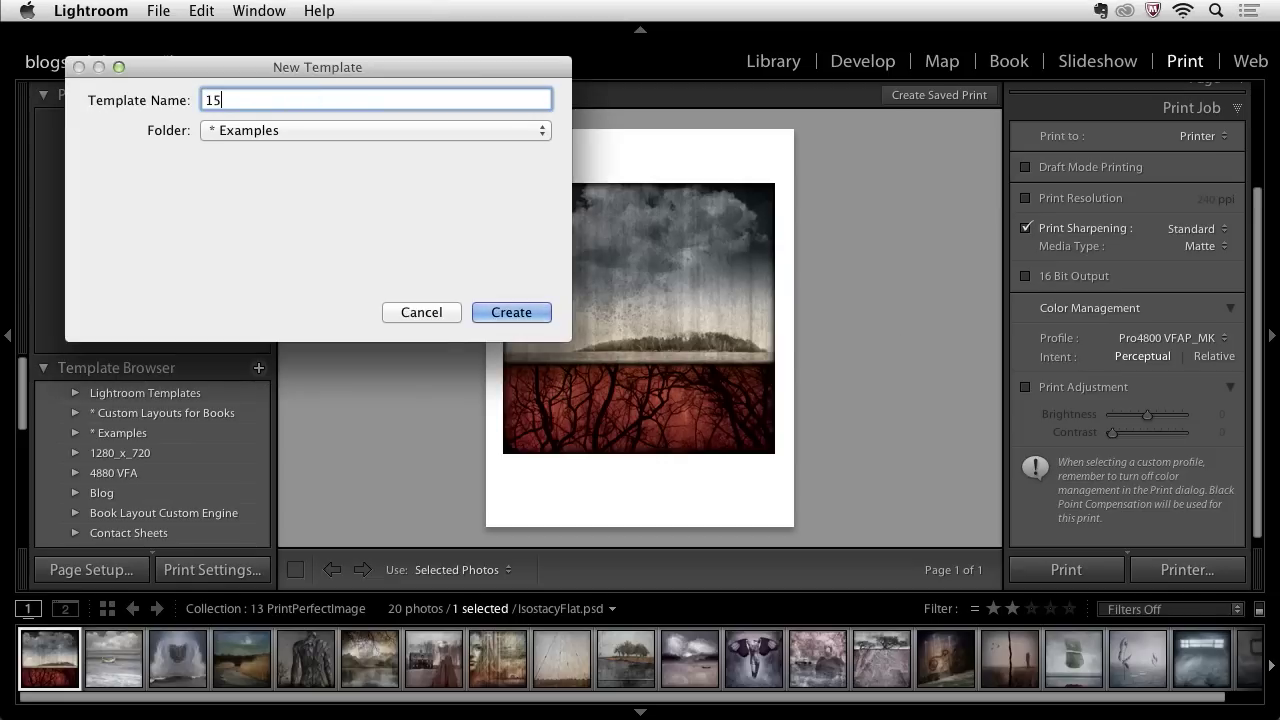
pyautogui.write('x 15 on 17 x 22 VFAP')
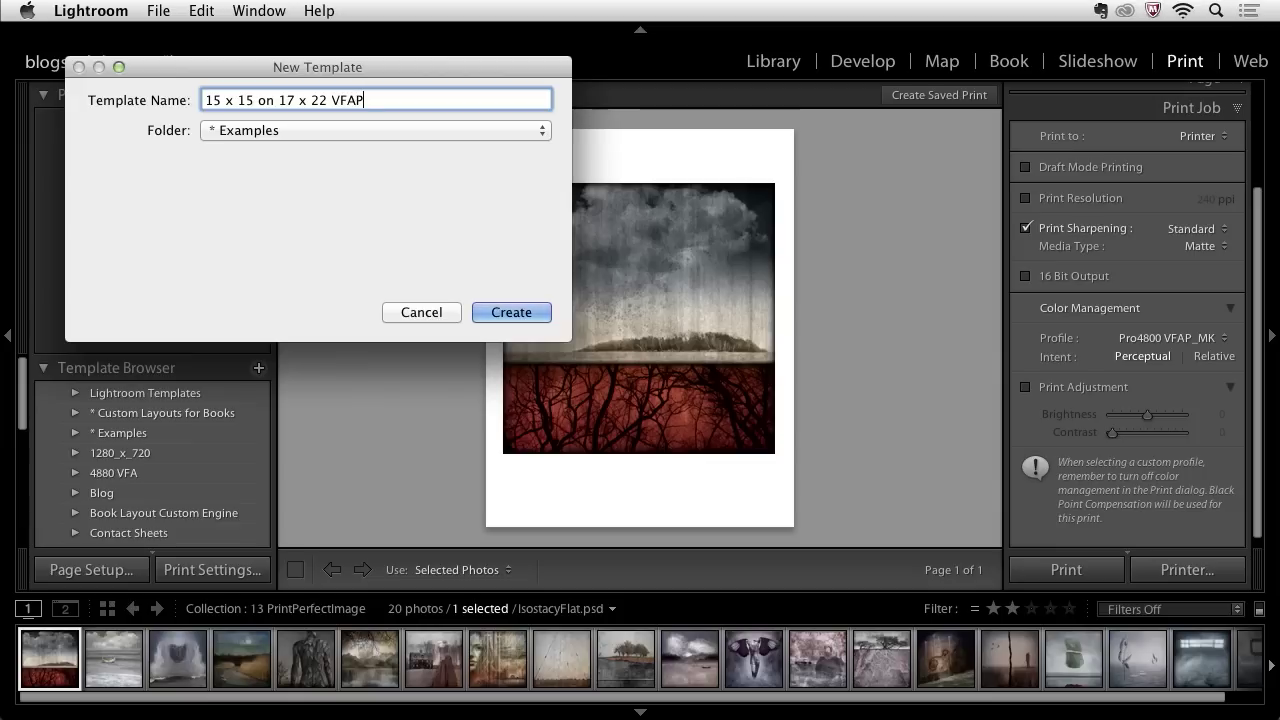
pyautogui.click(297, 132)
pyautogui.click(323, 455)
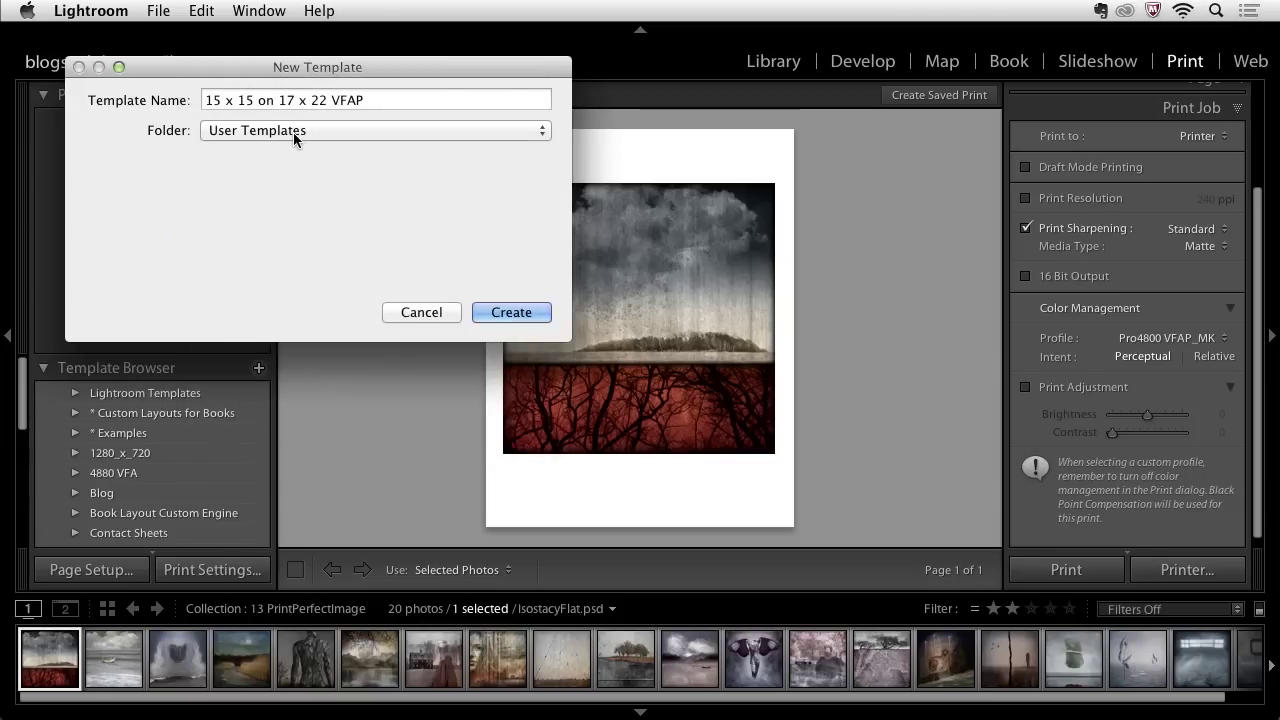
pyautogui.click(293, 132)
pyautogui.moveTo(307, 14)
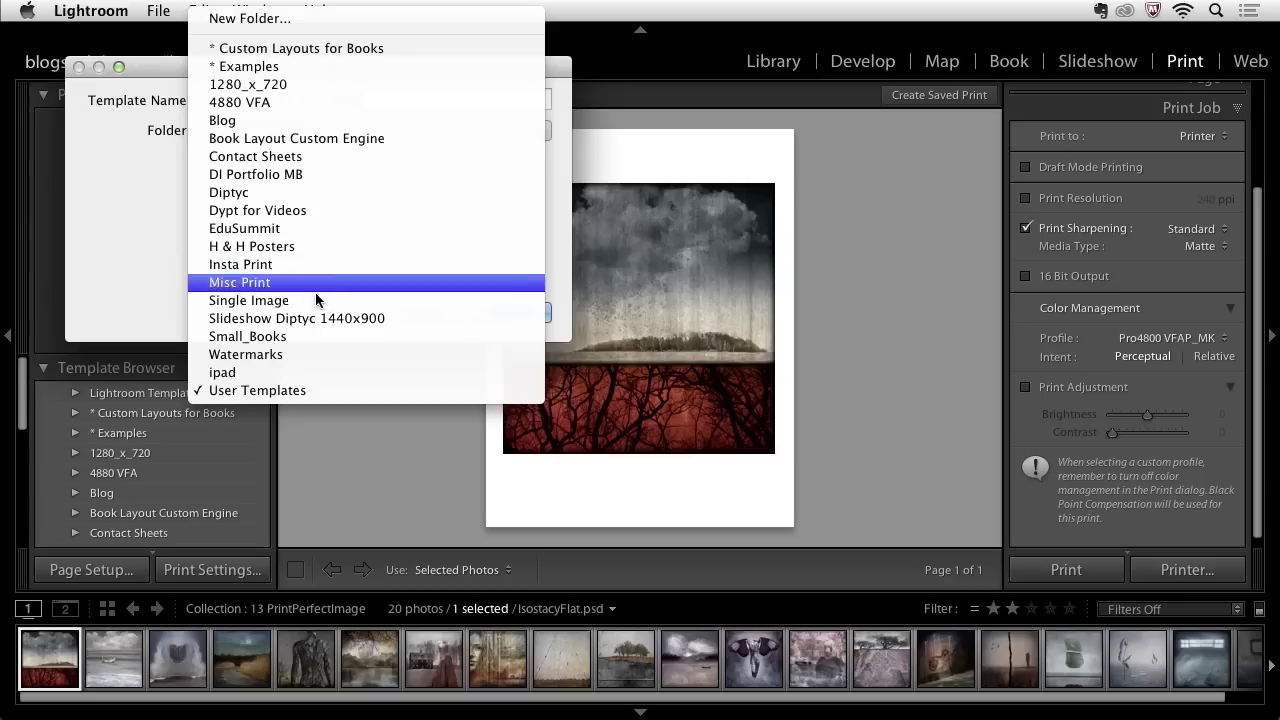
pyautogui.click(315, 390)
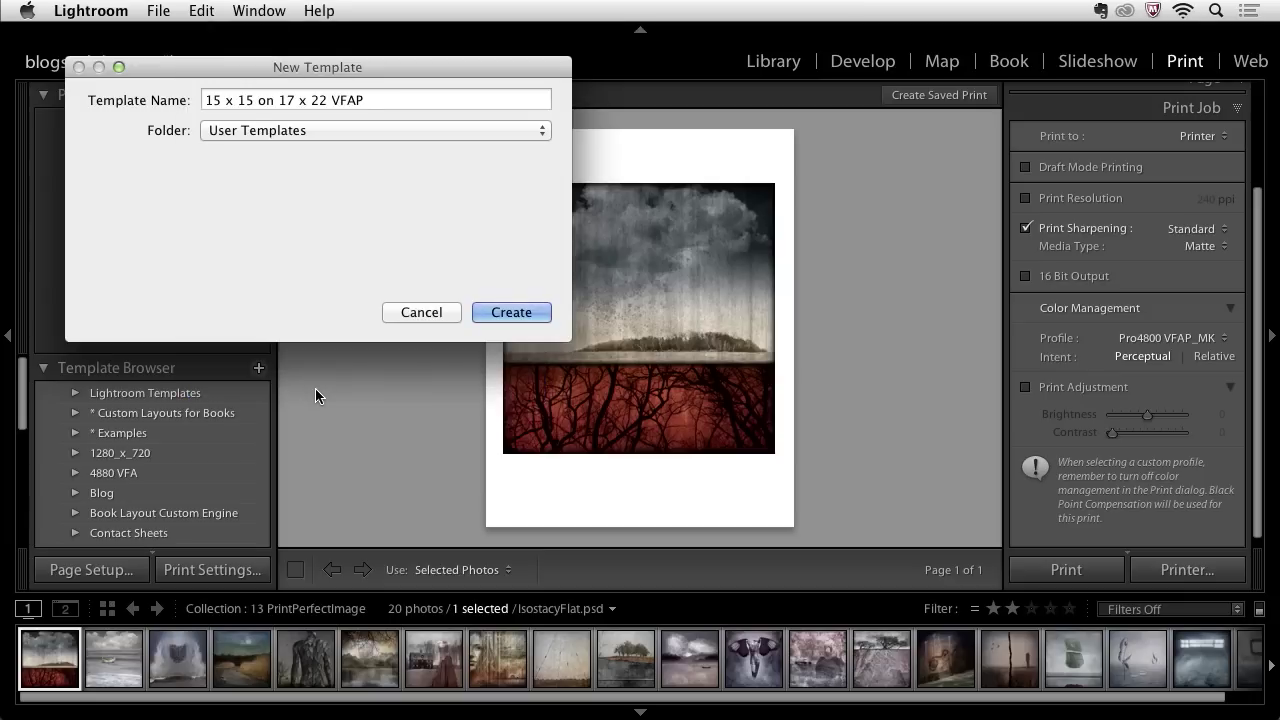
pyautogui.click(476, 312)
pyautogui.scroll(-2, 57, 428)
pyautogui.scroll(-10, 57, 428)
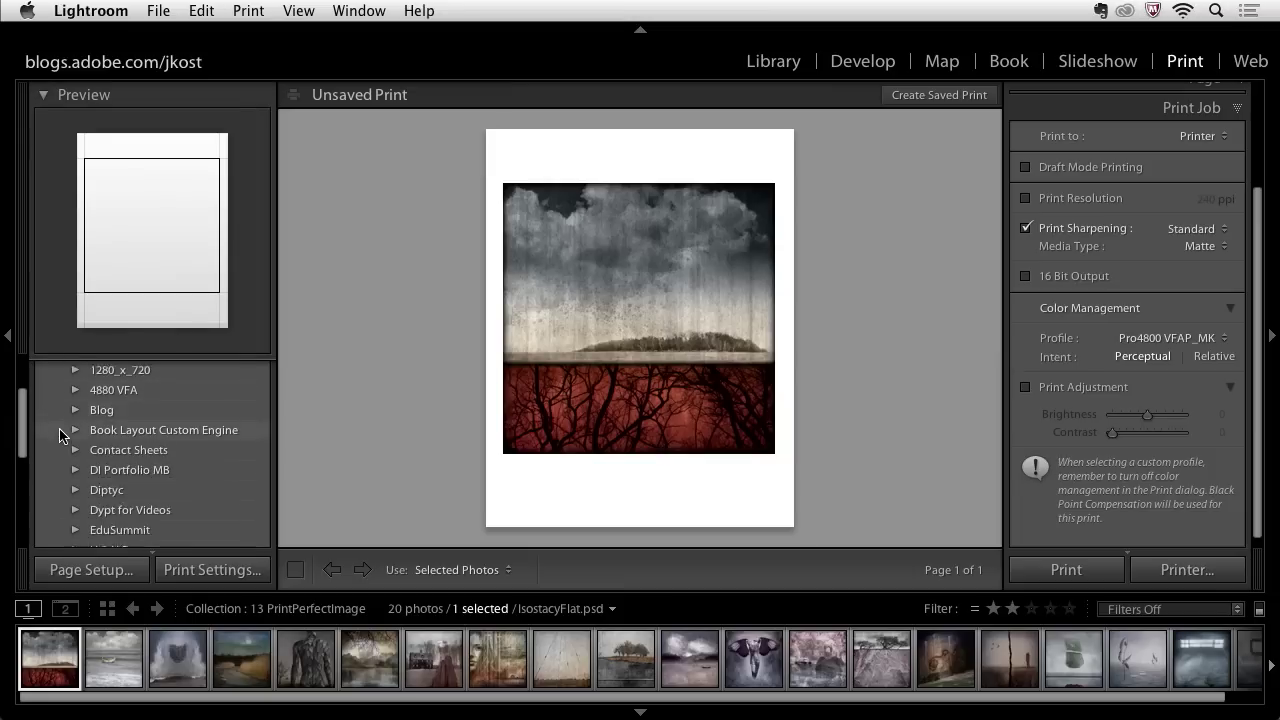
pyautogui.scroll(-2, 57, 452)
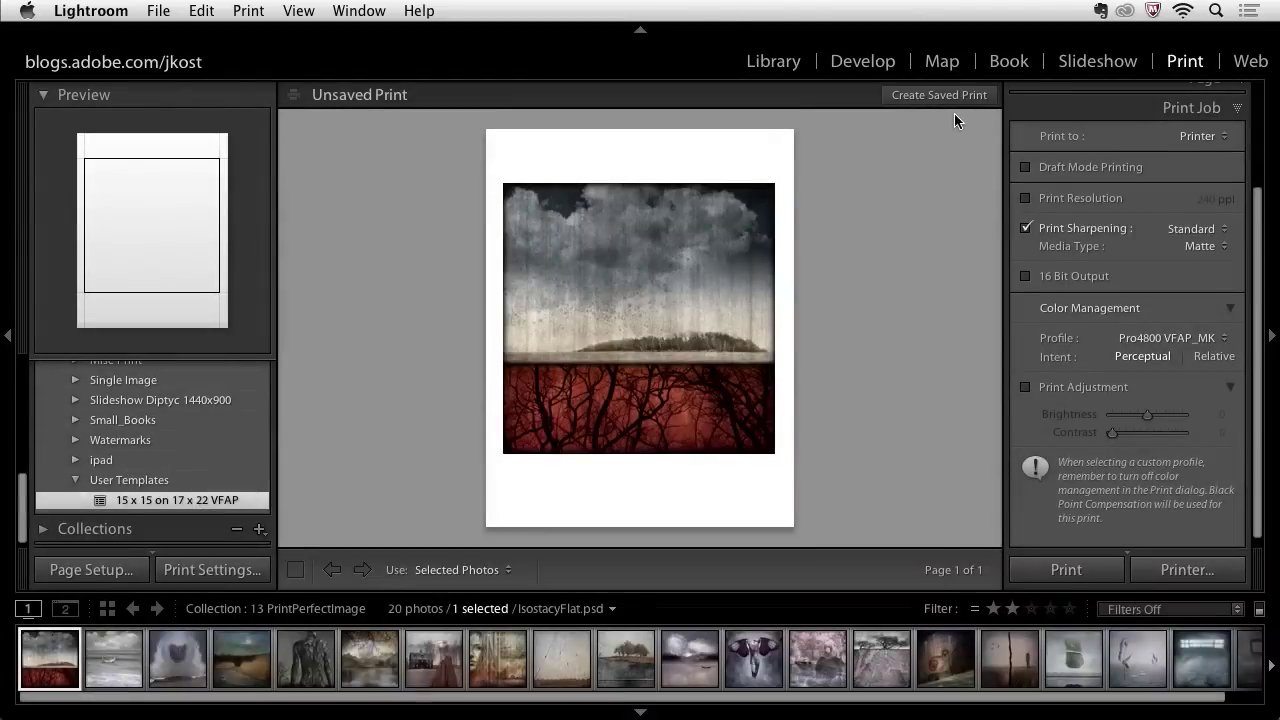
# - Create a saved print named "DI Prints" inside the 13 PrintPerfectImage collection, including only used photos
pyautogui.click(940, 95)
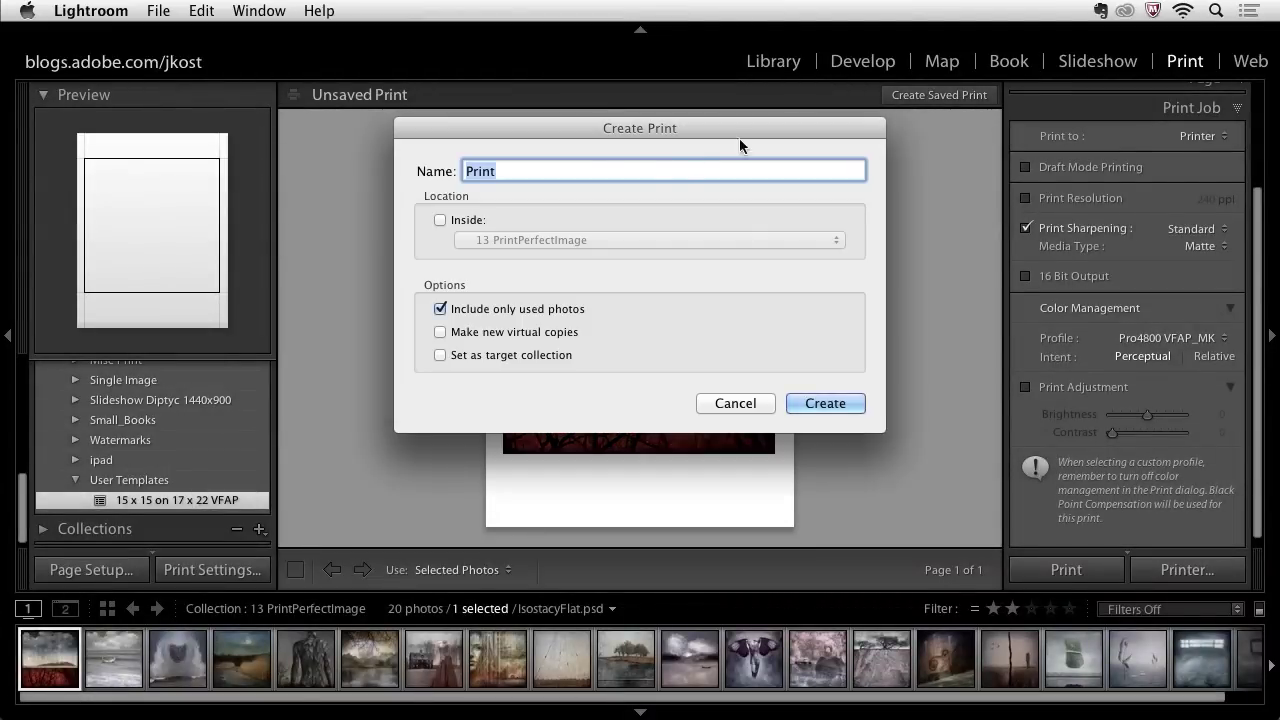
pyautogui.write('Dl Prints')
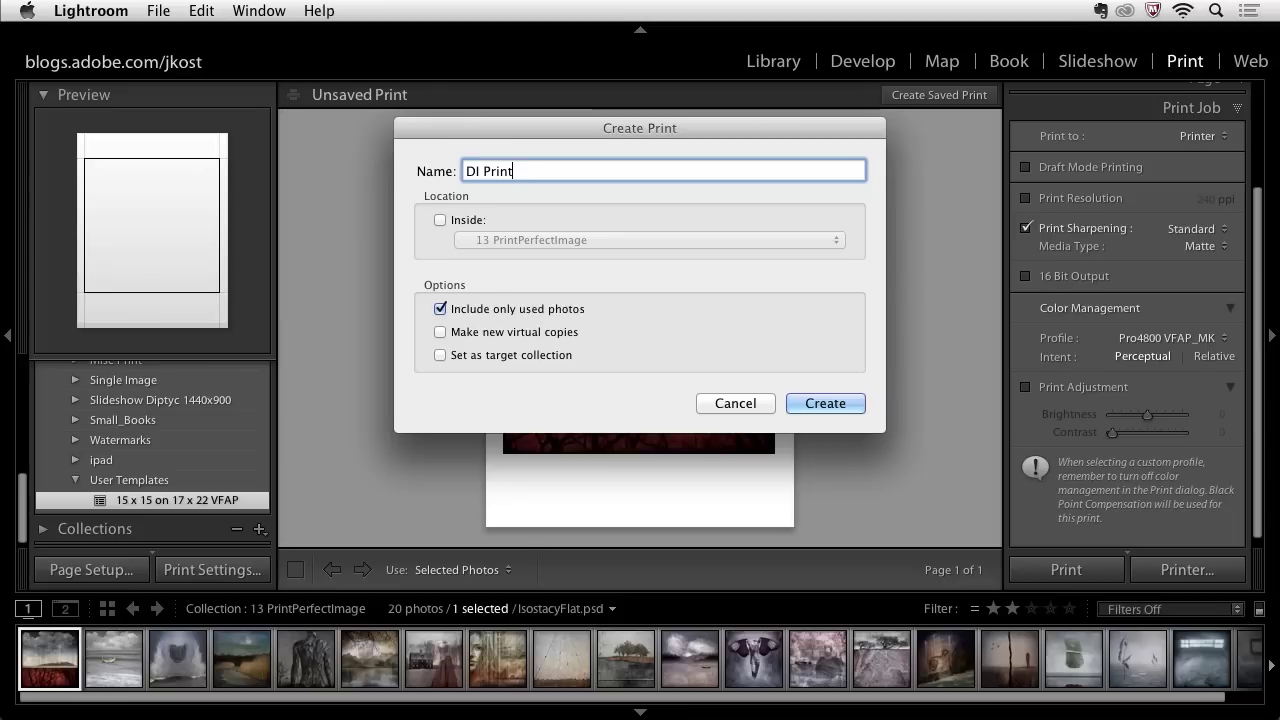
pyautogui.click(441, 219)
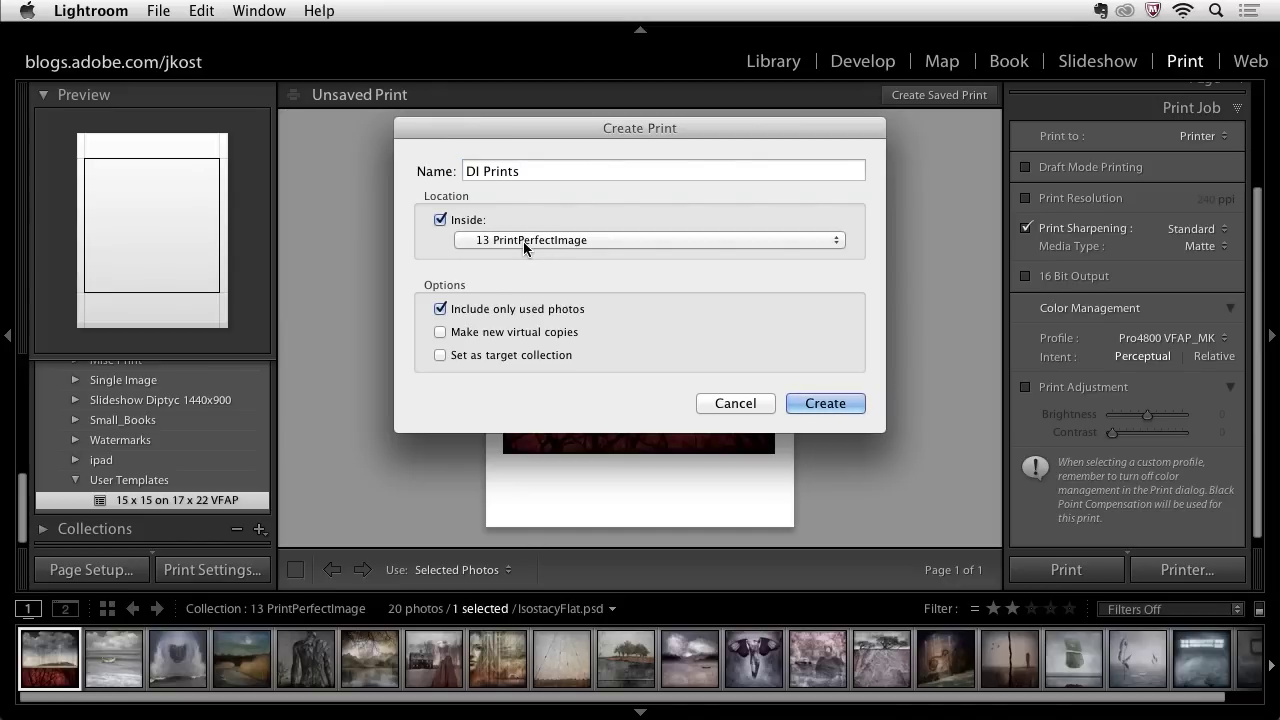
pyautogui.click(826, 403)
# - Add all photos of the 13 PrintPerfectImage collection to the DI Prints saved print and open it
pyautogui.scroll(-5, 147, 428)
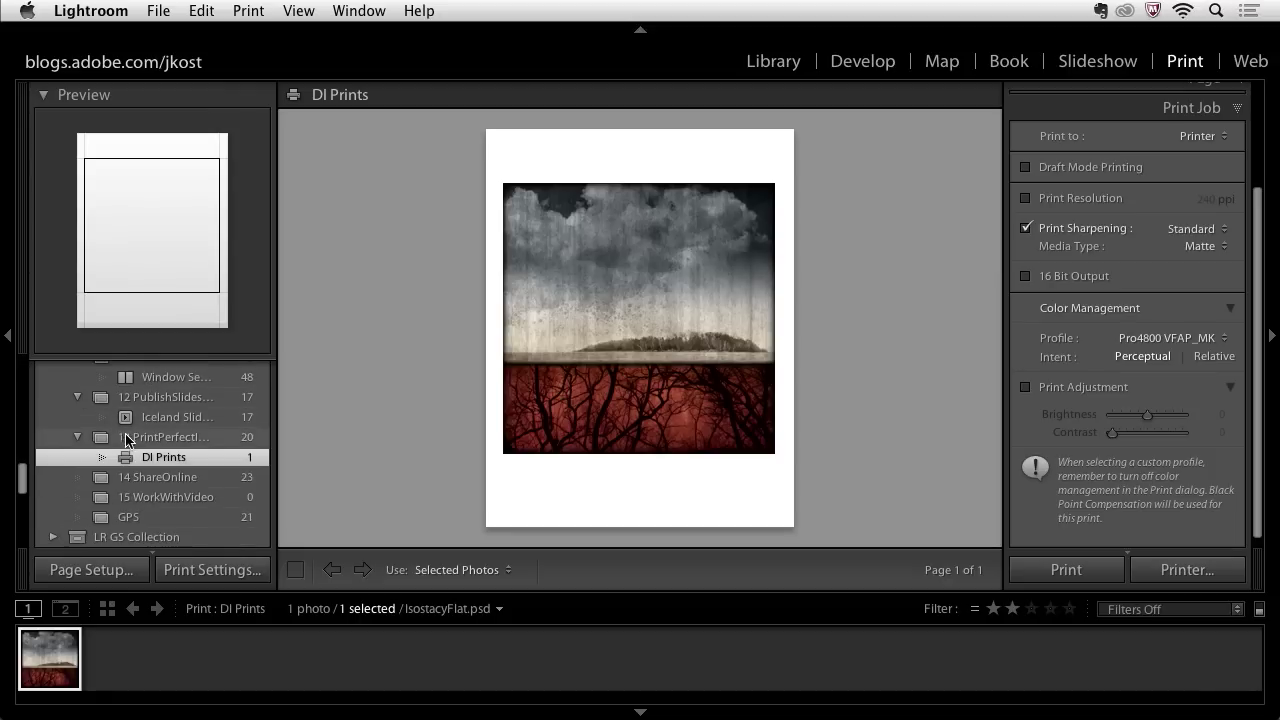
pyautogui.click(181, 439)
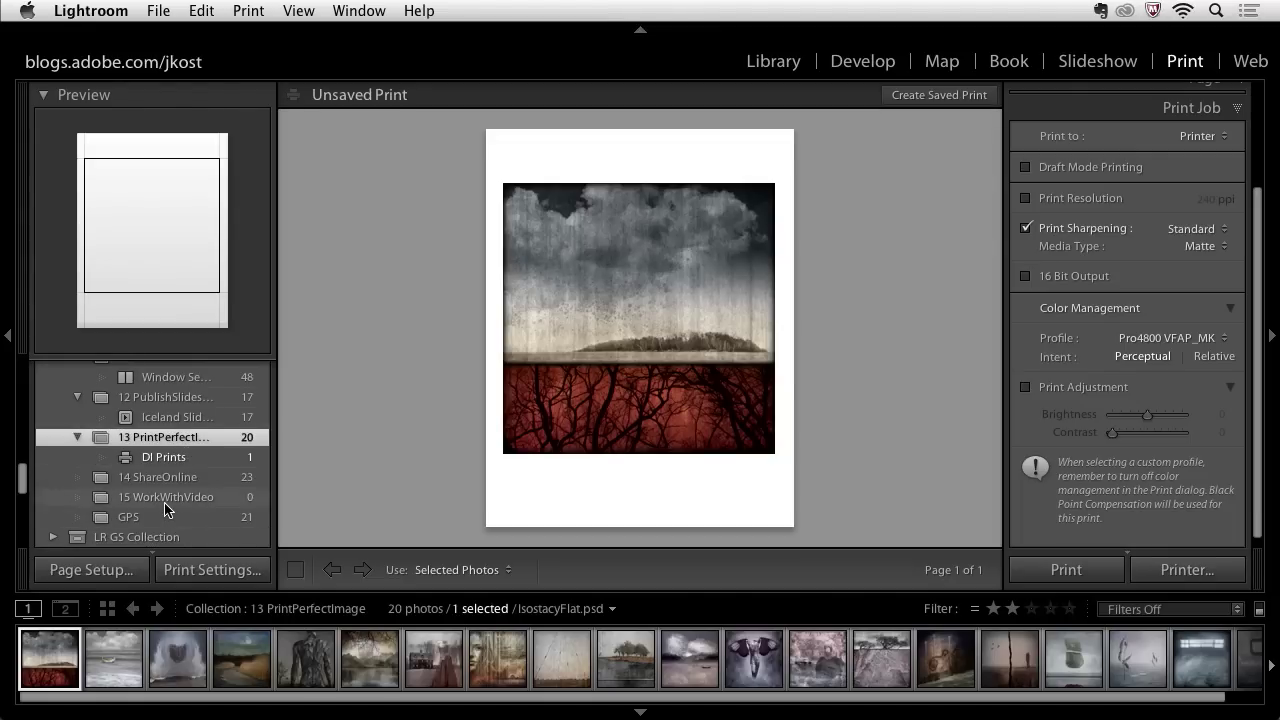
pyautogui.press('super+a')
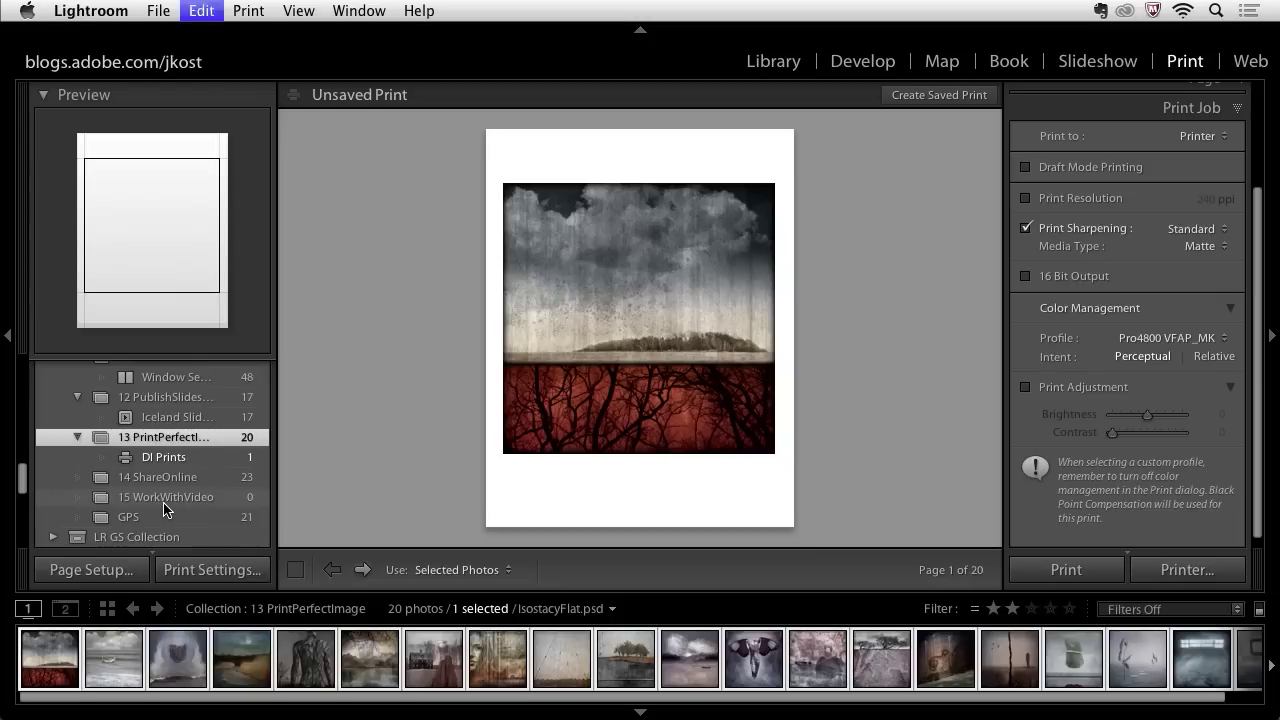
pyautogui.moveTo(116, 652); pyautogui.dragTo(180, 455)
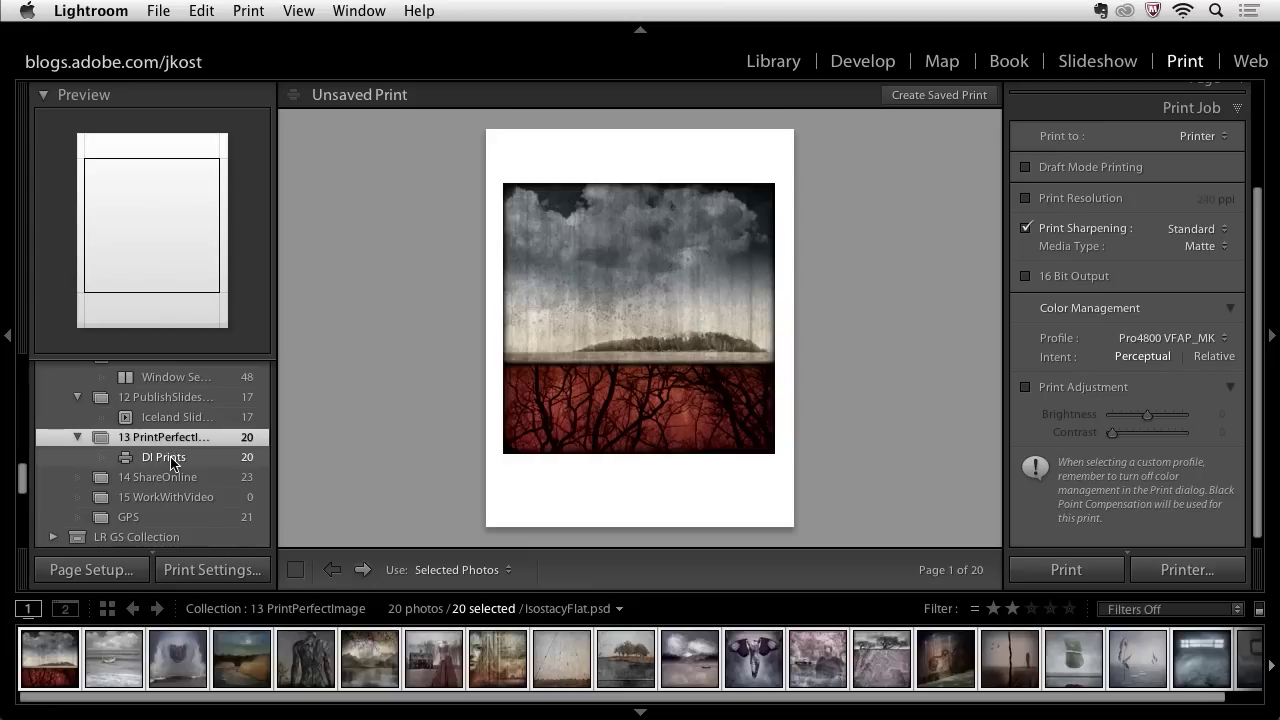
pyautogui.click(172, 460)
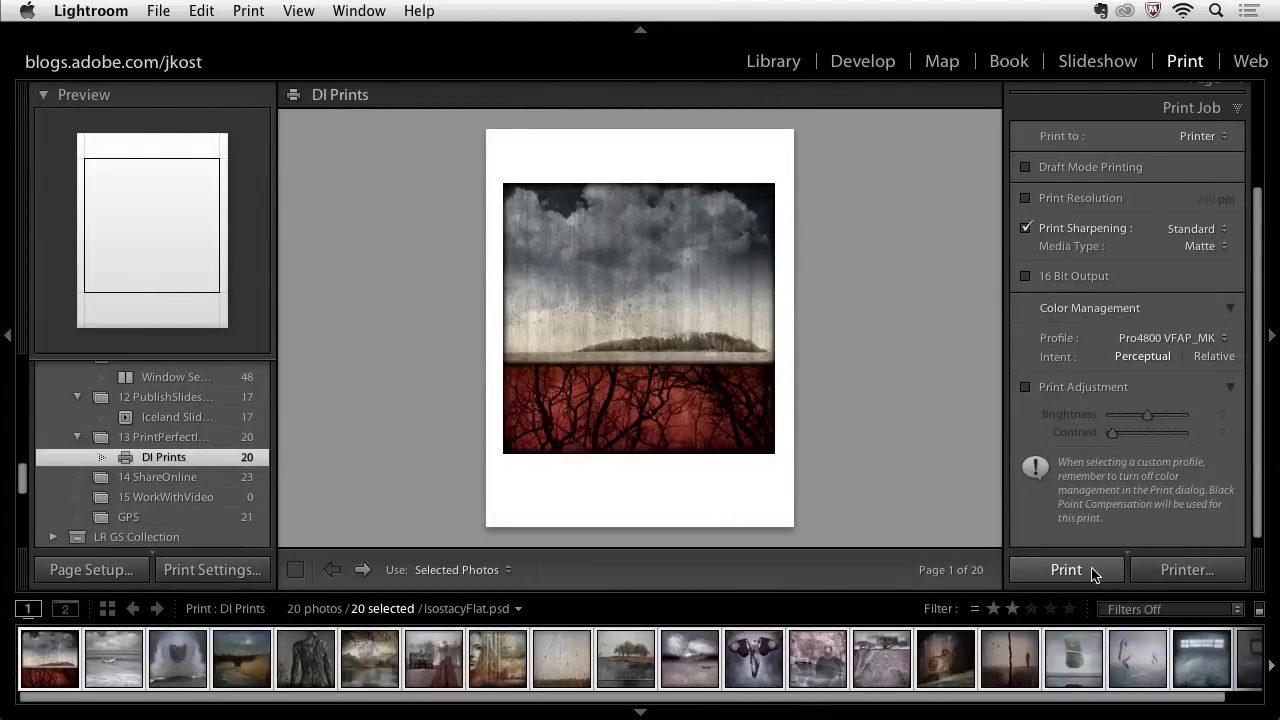
# - Set the layout's cell size to 4 in high and 4 in wide
pyautogui.moveTo(1259, 205); pyautogui.dragTo(1252, 88)
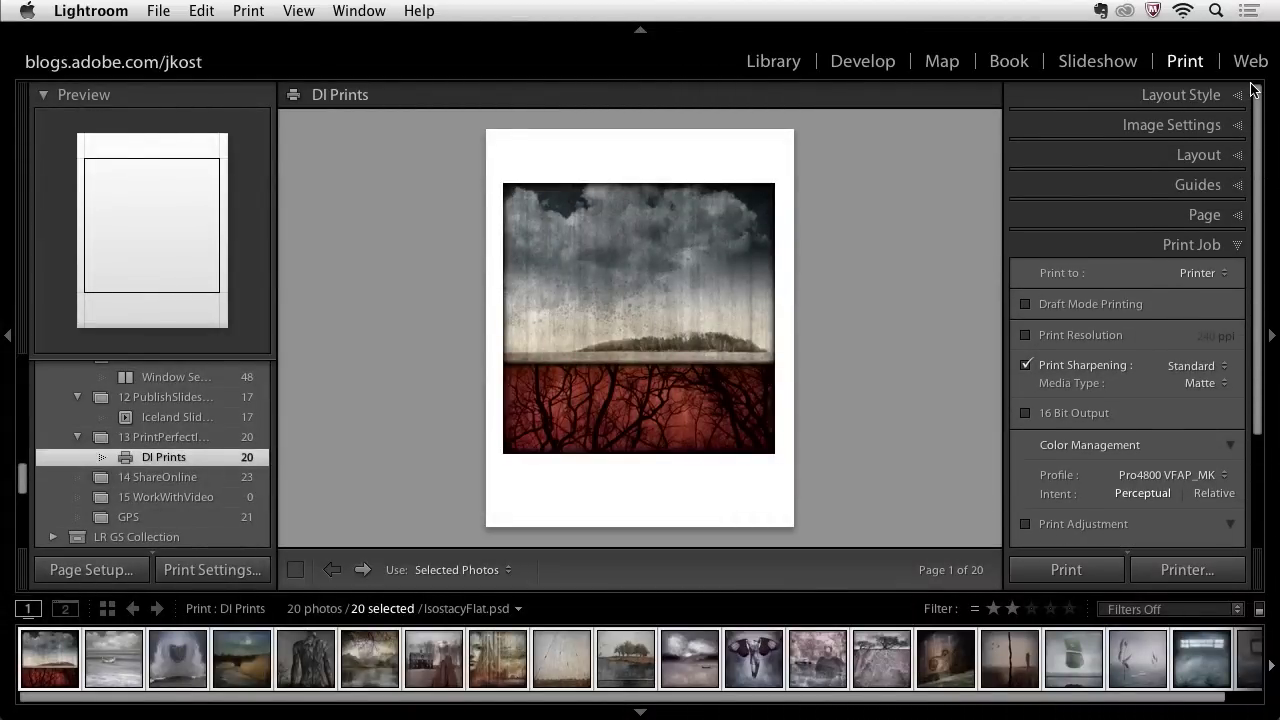
pyautogui.click(1200, 155)
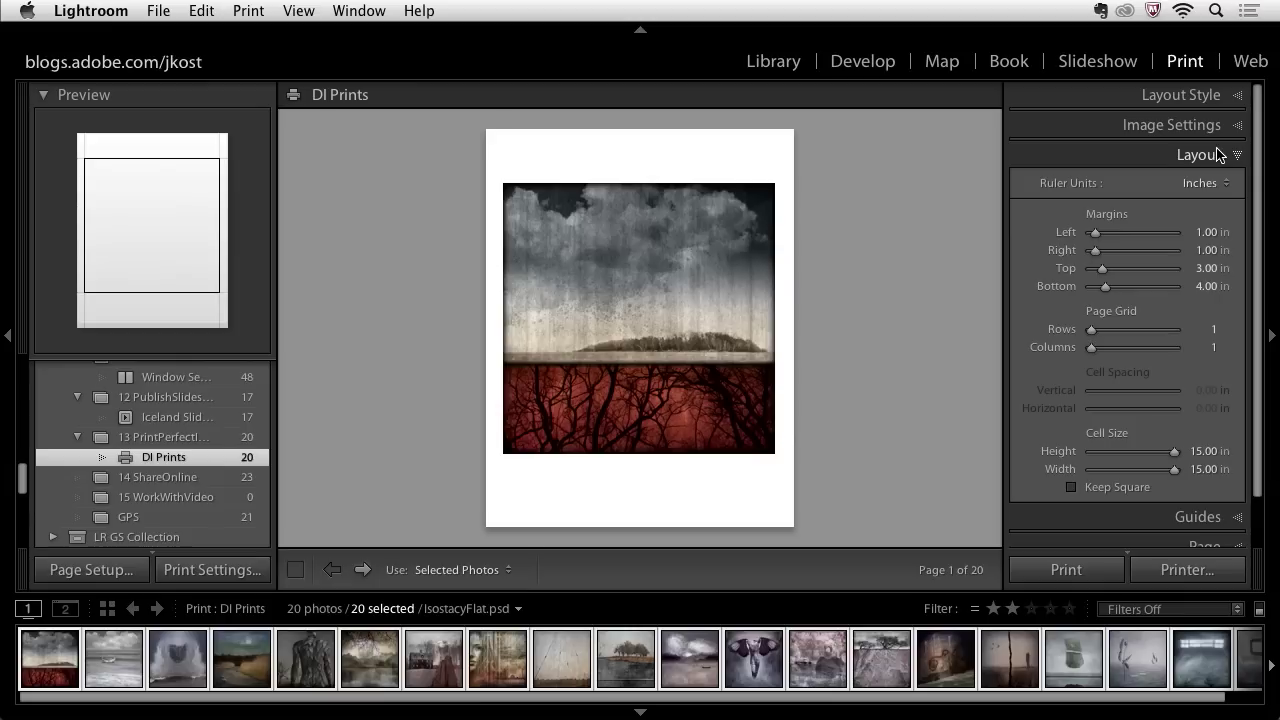
pyautogui.click(1200, 97)
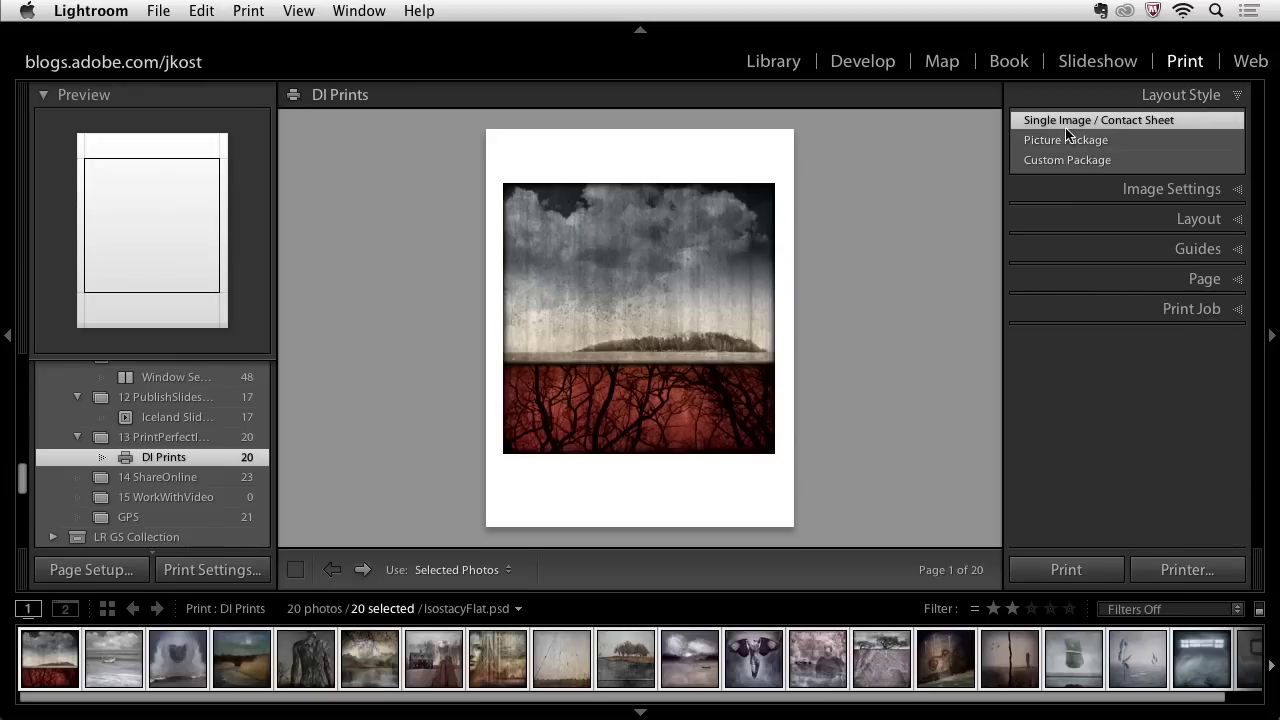
pyautogui.click(1152, 220)
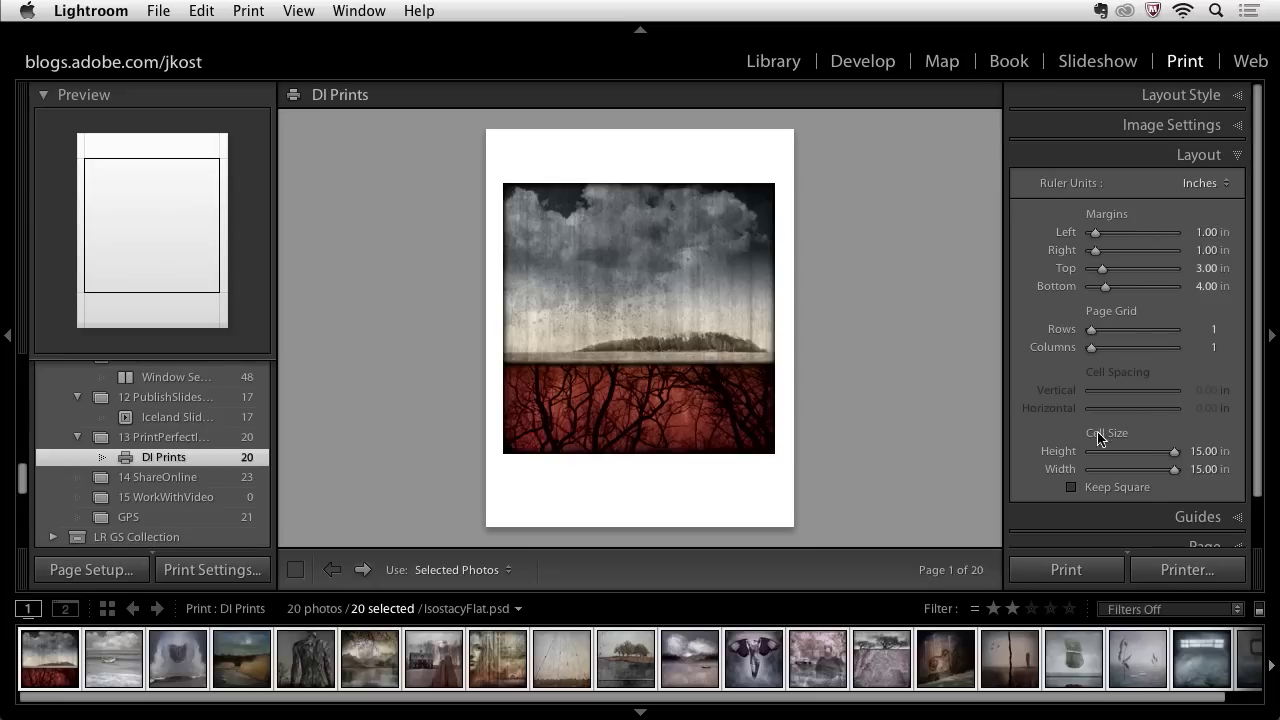
pyautogui.click(1203, 453)
pyautogui.write('4')
pyautogui.press('Tab')
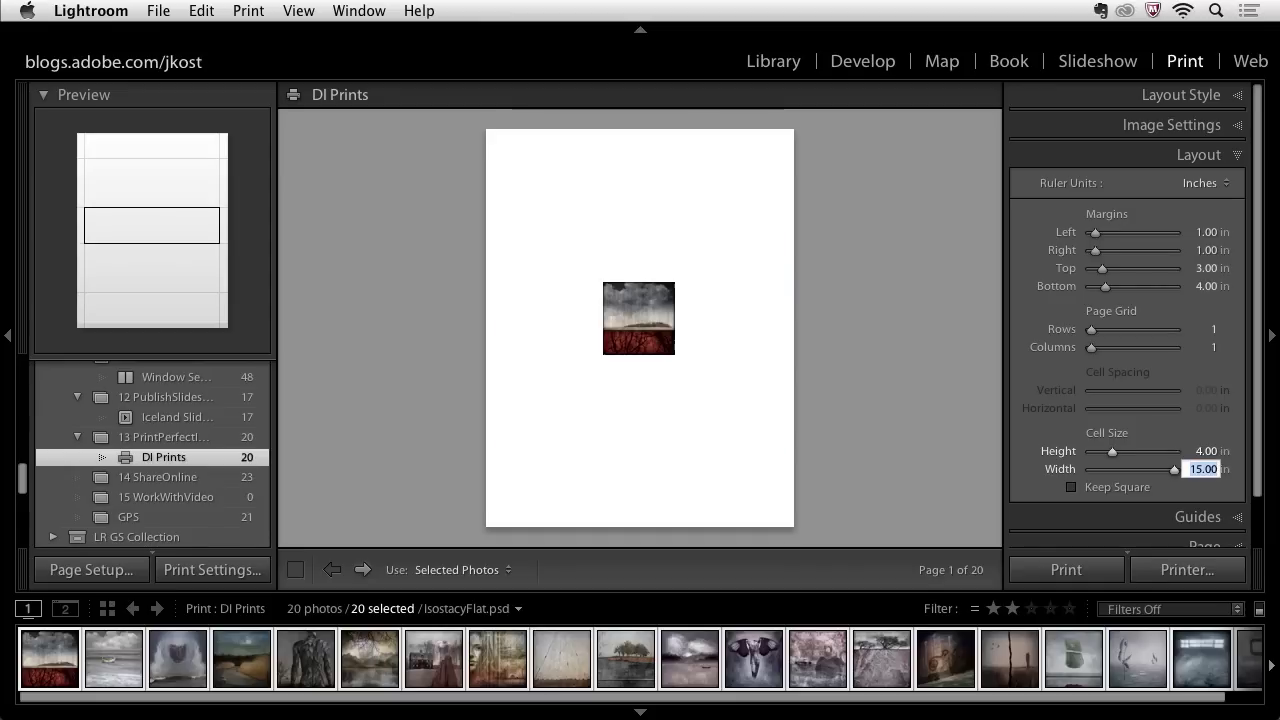
pyautogui.write('4')
pyautogui.press('Tab')
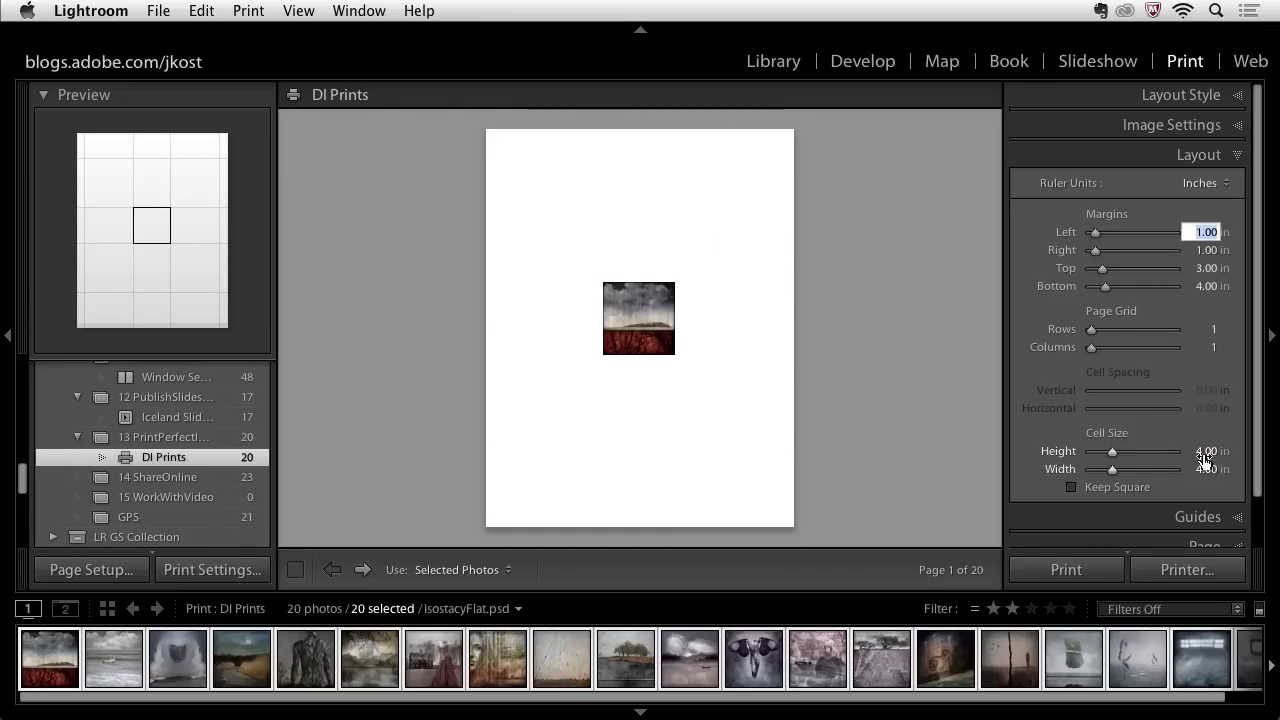
# - Show the page guides and check the Solo Mode option for the layout settings
pyautogui.click(1163, 519)
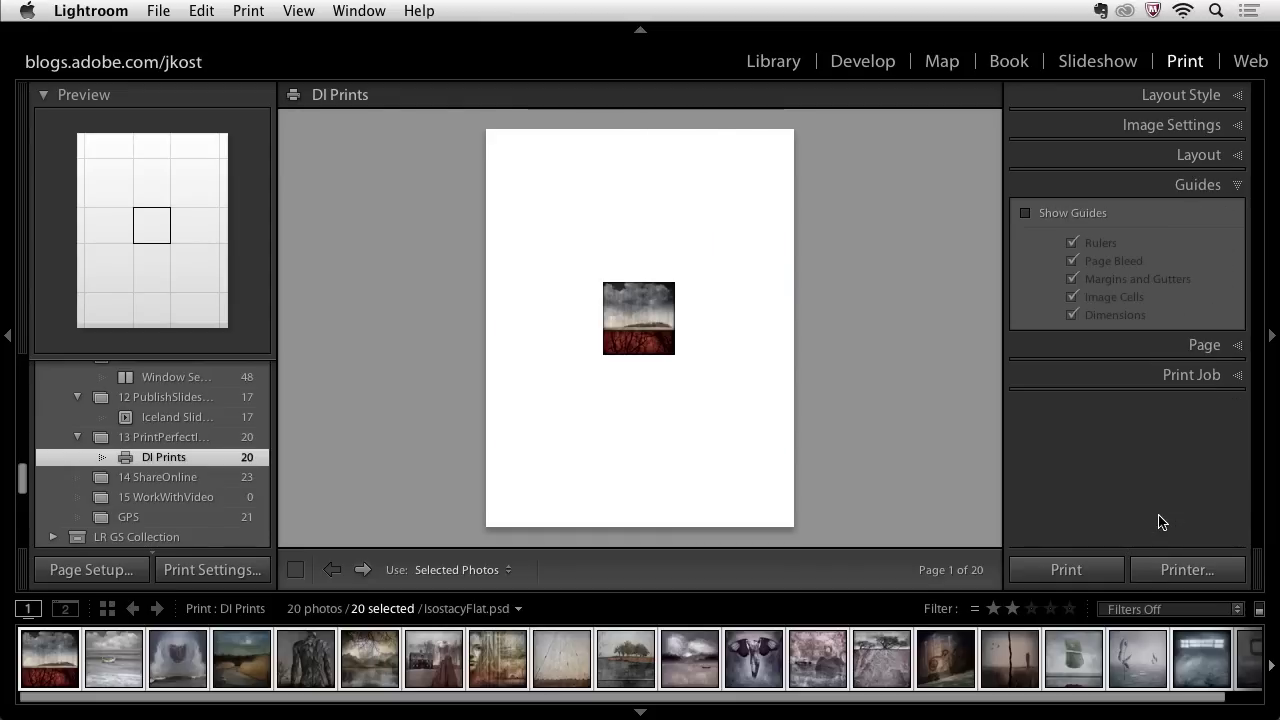
pyautogui.click(1026, 214)
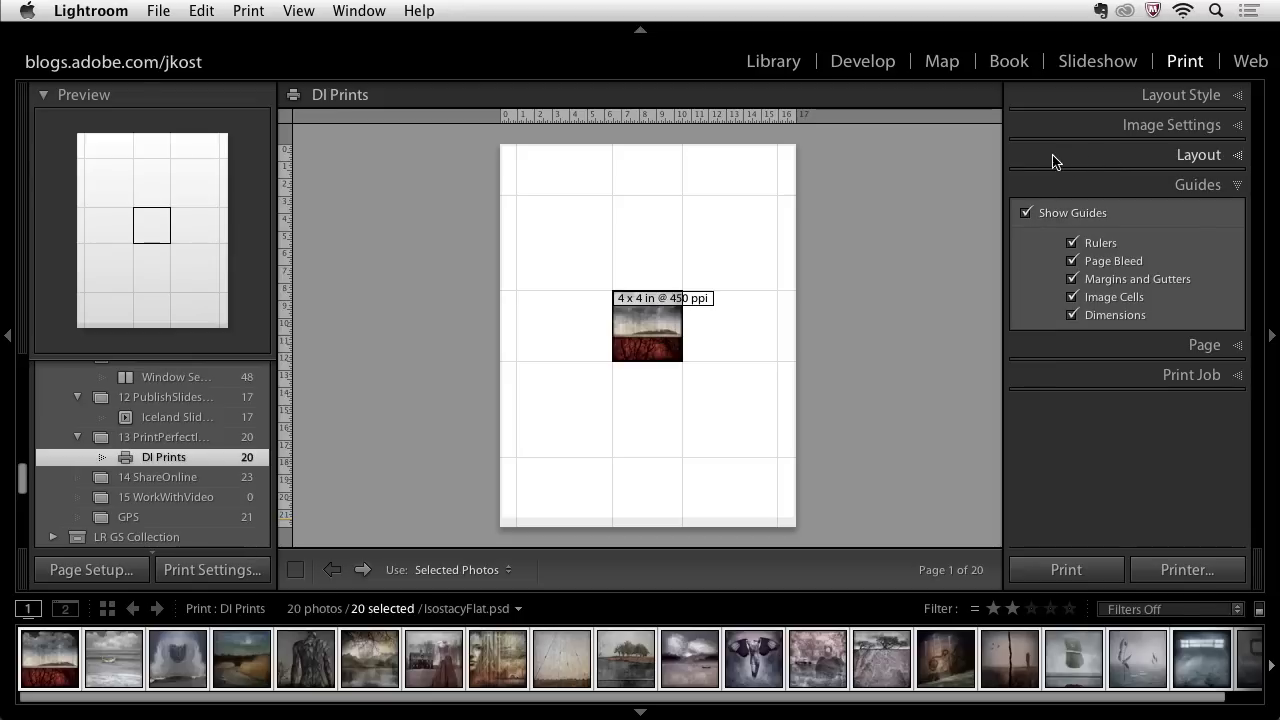
pyautogui.click(1107, 158)
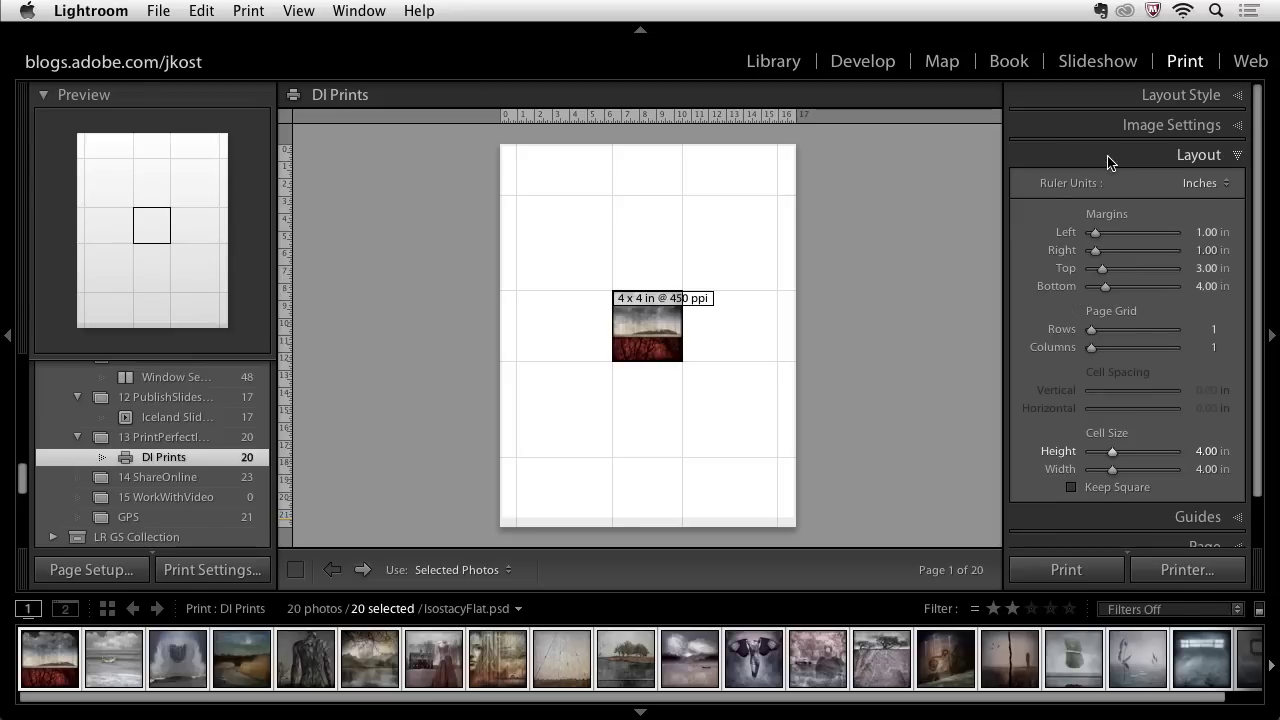
pyautogui.rightClick(1107, 160)
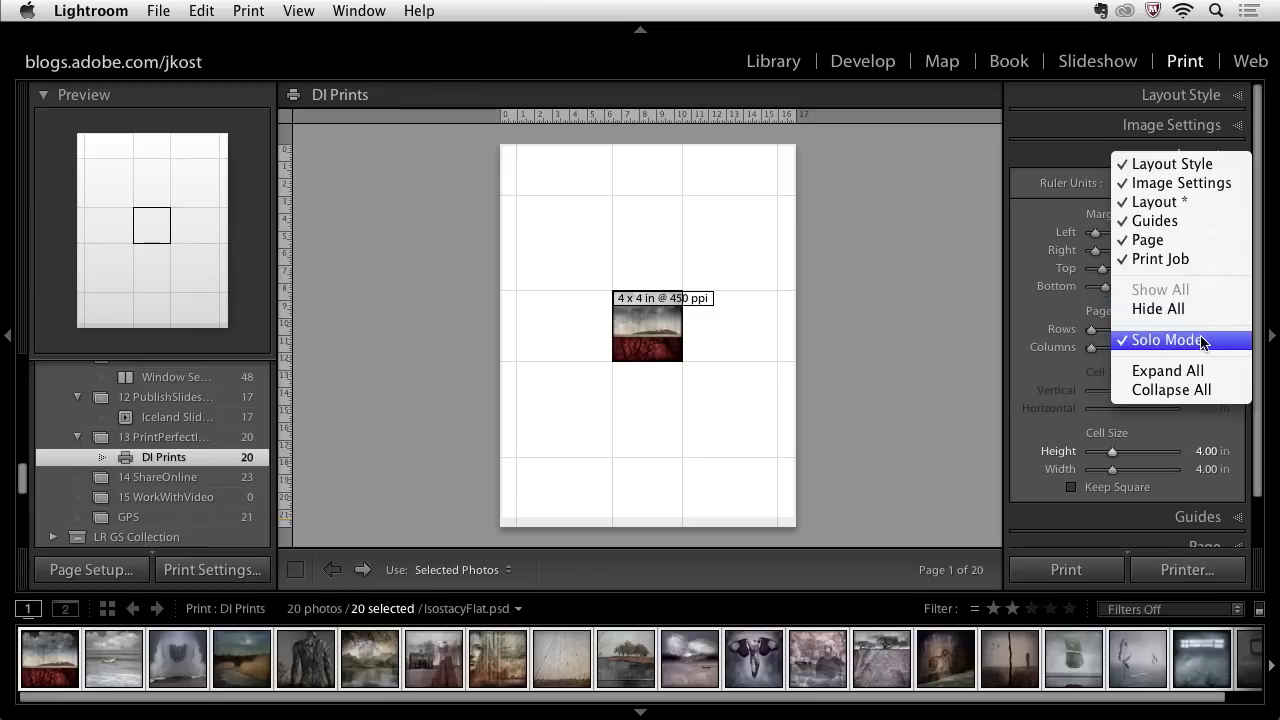
pyautogui.click(1075, 165)
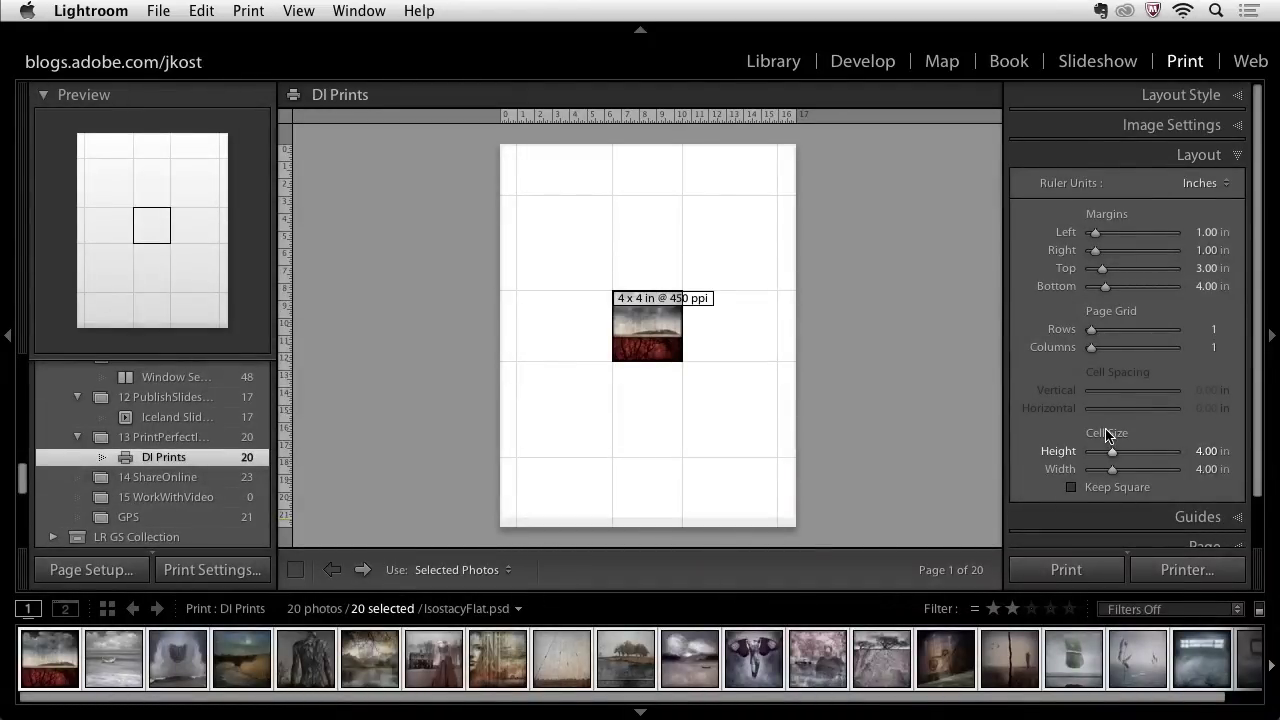
# - Reduce the left, right and top margins to 0.13 in and the bottom to 0.56 in, with a page grid of 5 rows and 4 columns
pyautogui.moveTo(1090, 330); pyautogui.dragTo(1105, 349)
pyautogui.moveTo(1096, 232); pyautogui.dragTo(1024, 295)
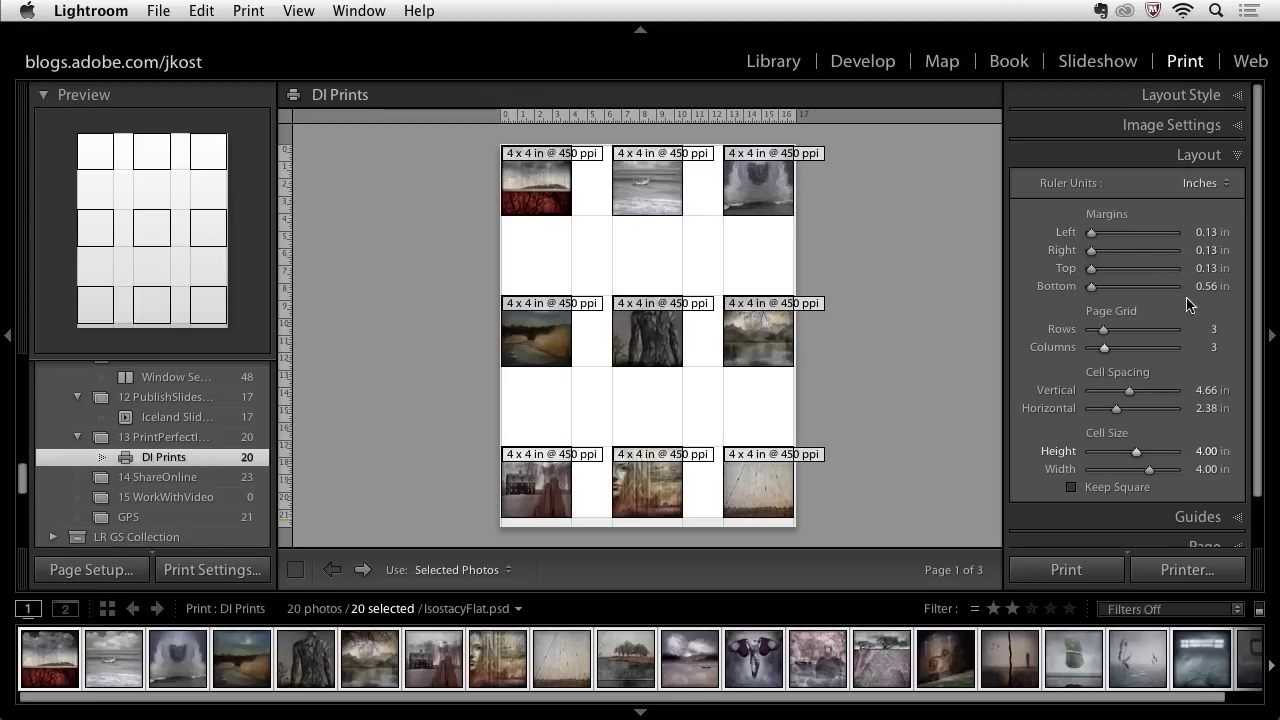
pyautogui.moveTo(1104, 330)
pyautogui.mouseDown()
pyautogui.moveTo(1109, 348)
pyautogui.moveTo(1118, 333)
pyautogui.mouseUp()
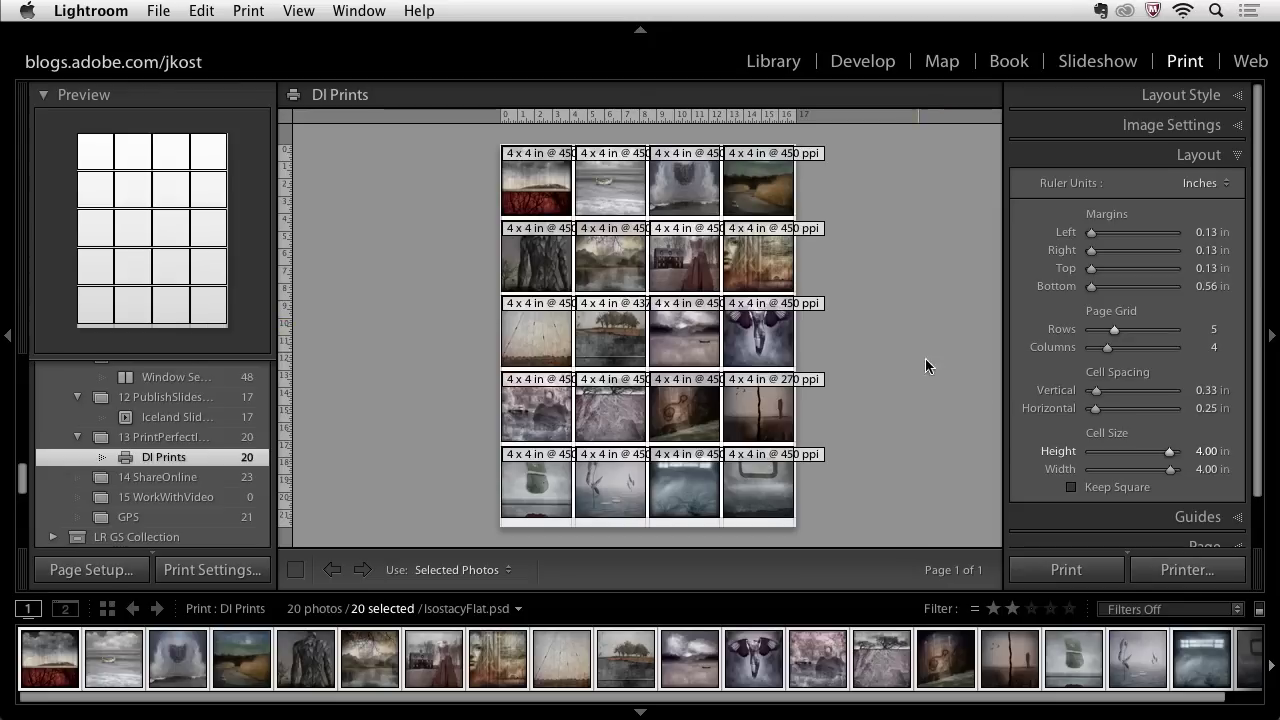
# - Hide the dimensions guide over the image cells while keeping the other page guides shown
pyautogui.click(1103, 518)
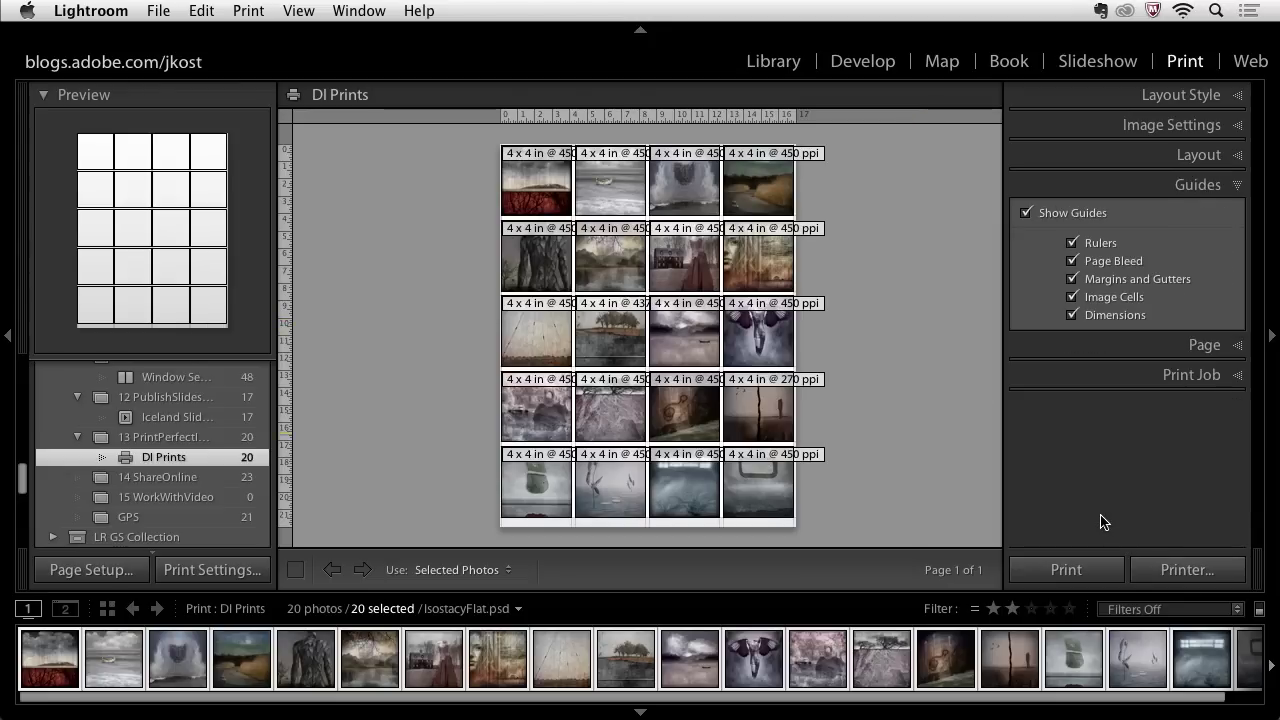
pyautogui.click(1071, 315)
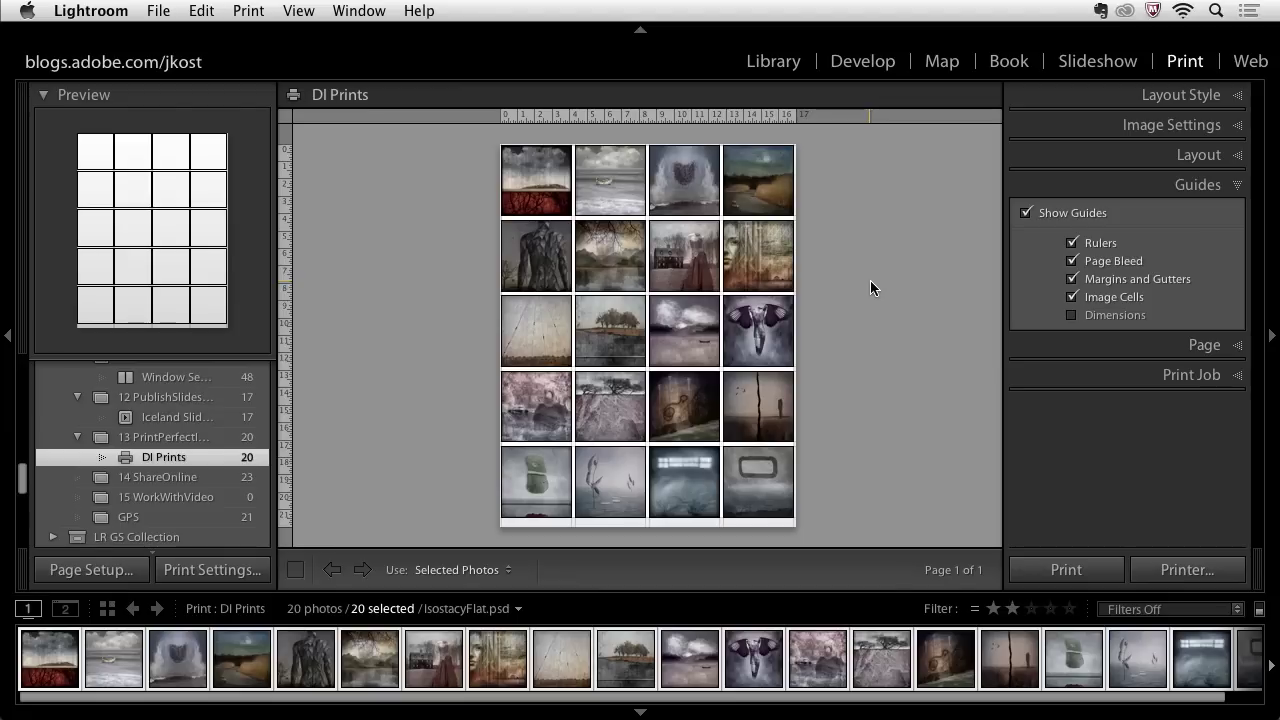
# - Turn on photo info with the filename beneath each contact sheet image and open the list of available info types
pyautogui.click(1115, 345)
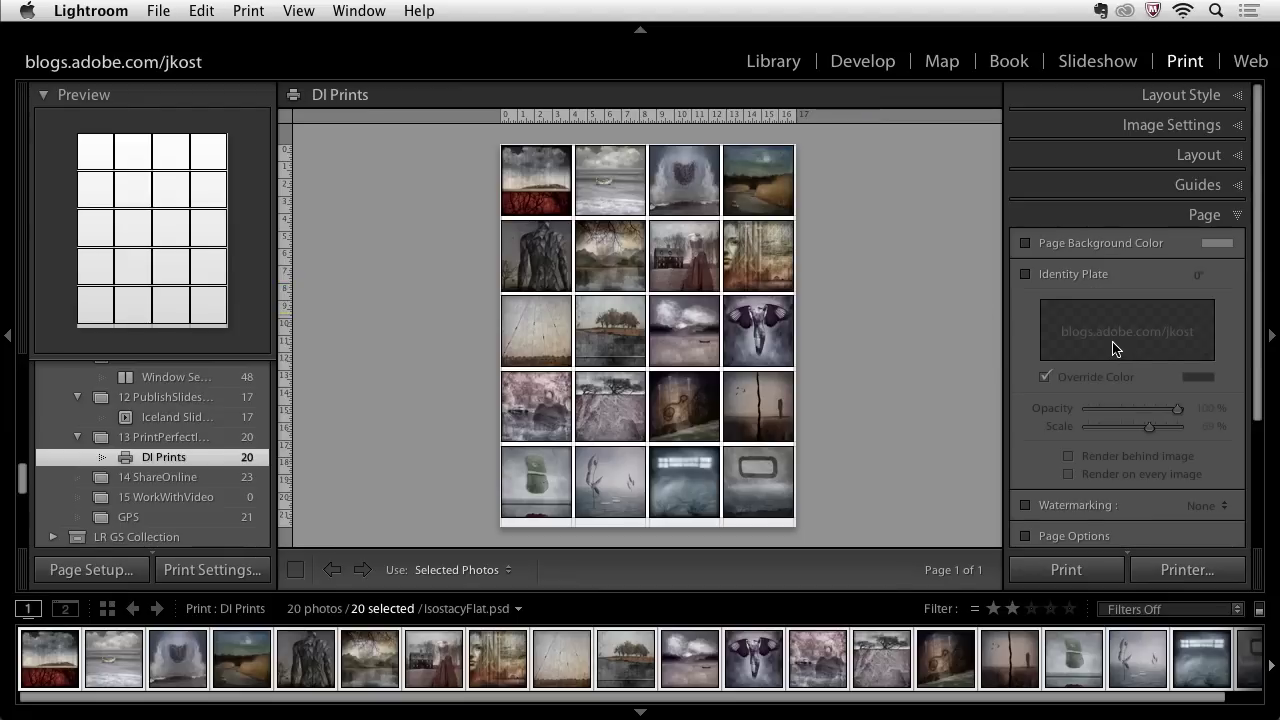
pyautogui.scroll(-5, 1115, 350)
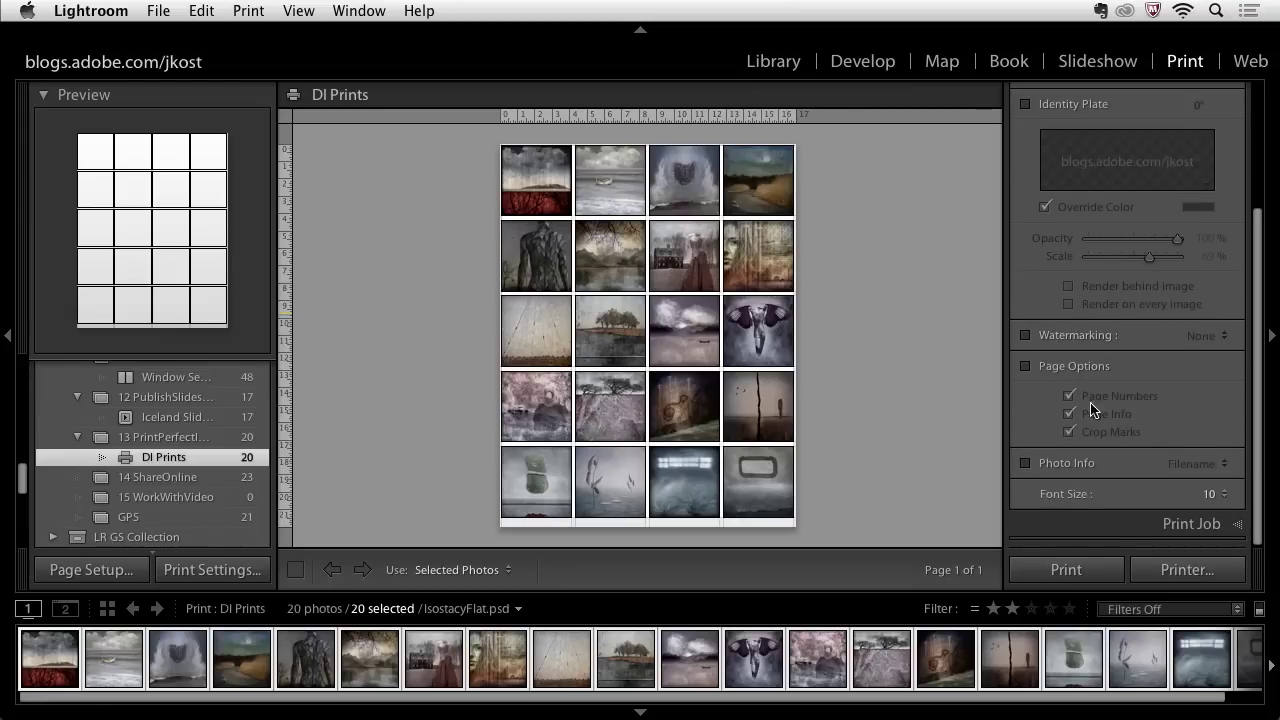
pyautogui.click(1026, 464)
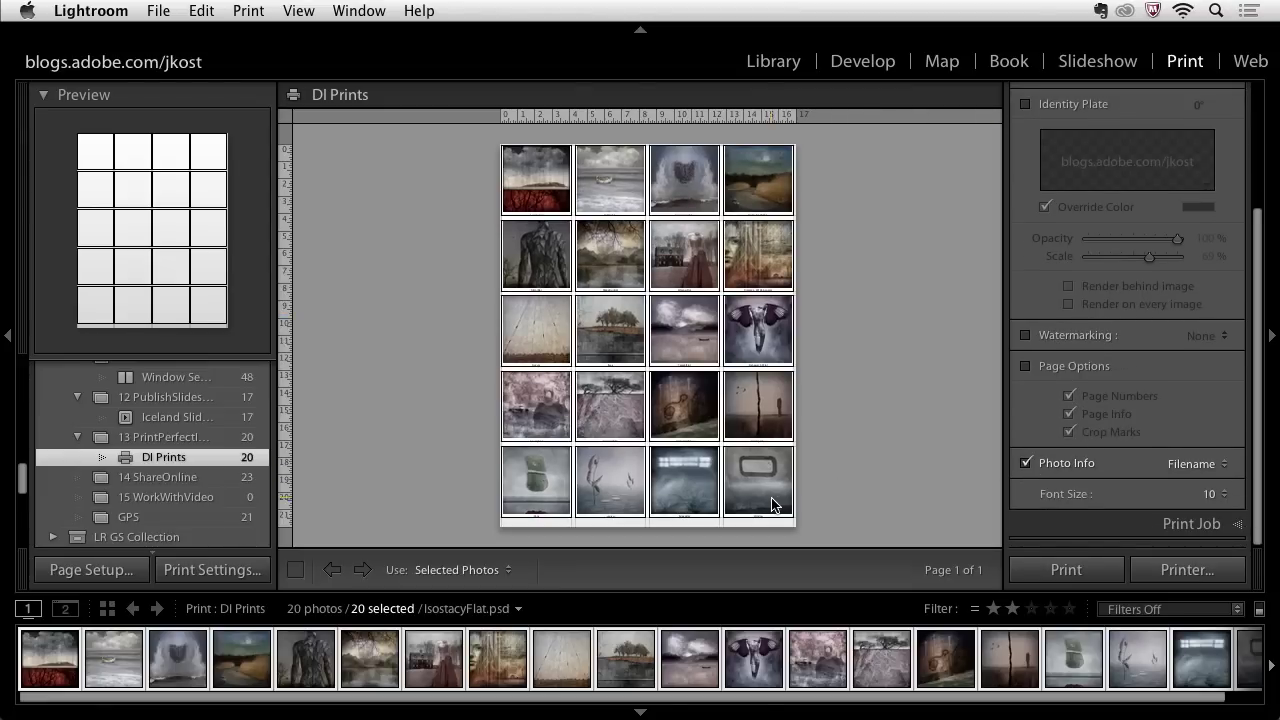
pyautogui.click(1190, 470)
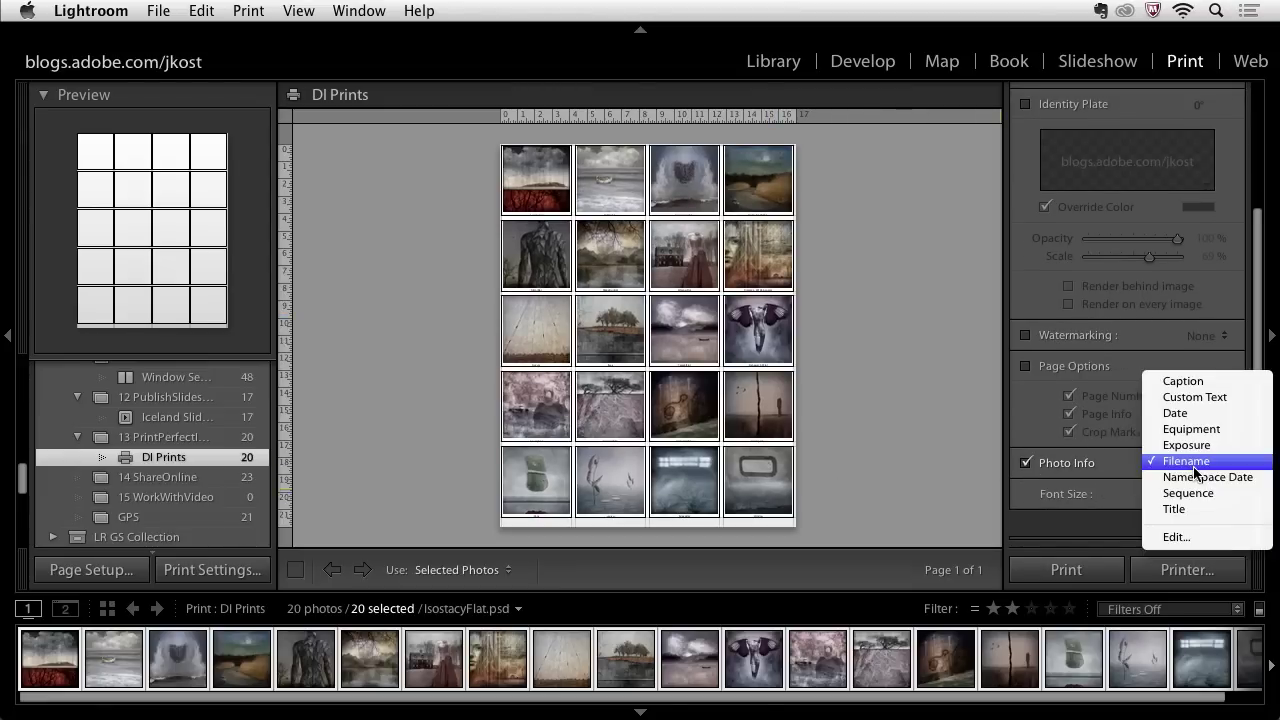